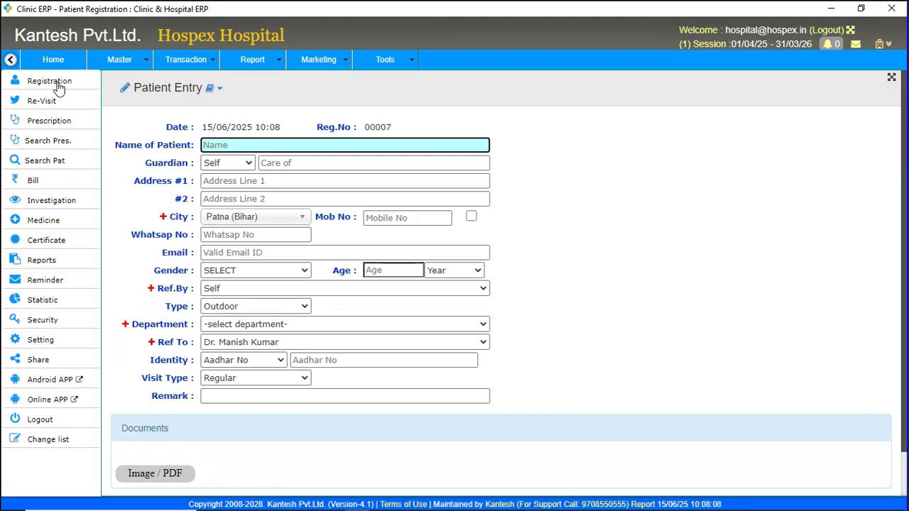
Enter the patient's name and pick the suggested locality as the first address line.
key("Tab")
key("Tab")
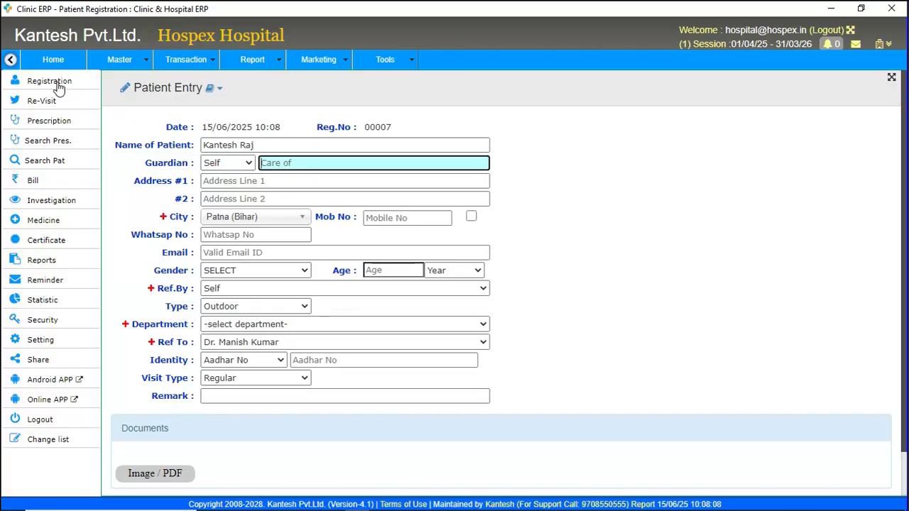
key("Tab")
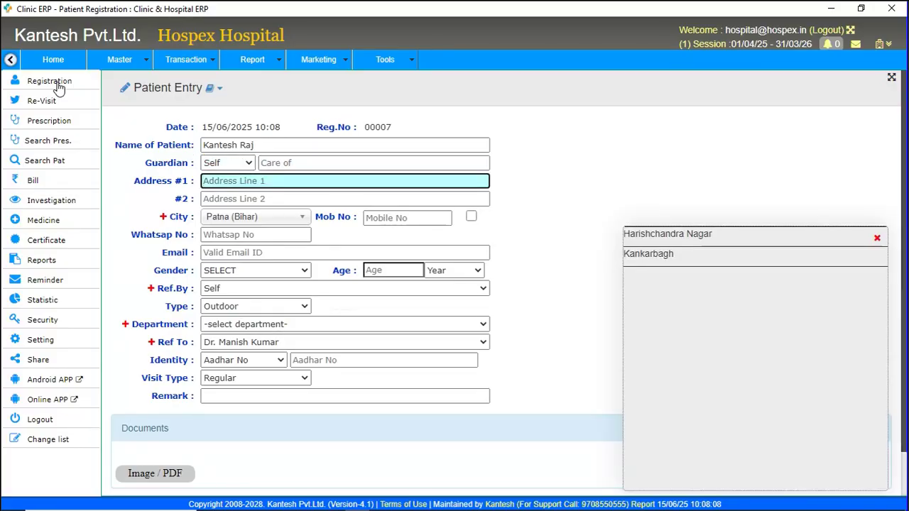
left_click(681, 239)
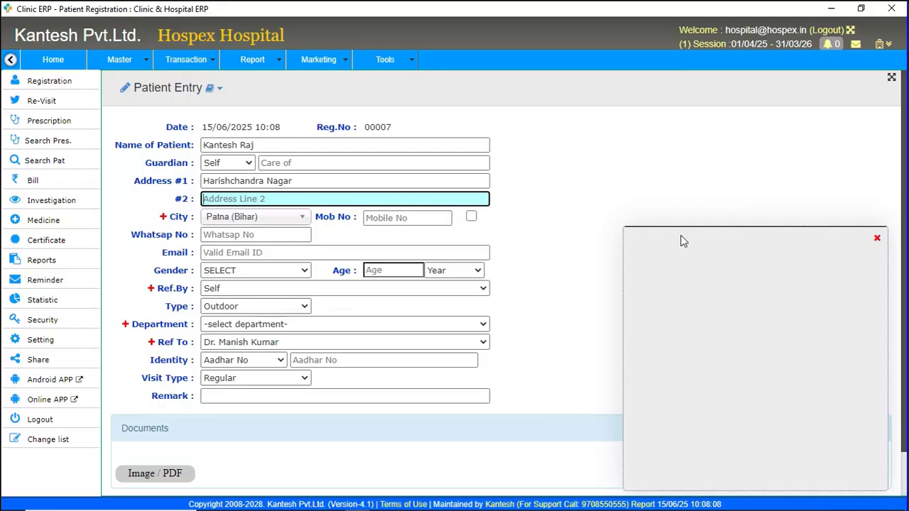
Enter the patient's mobile number, set gender to MALE and age to 26.
key("Tab")
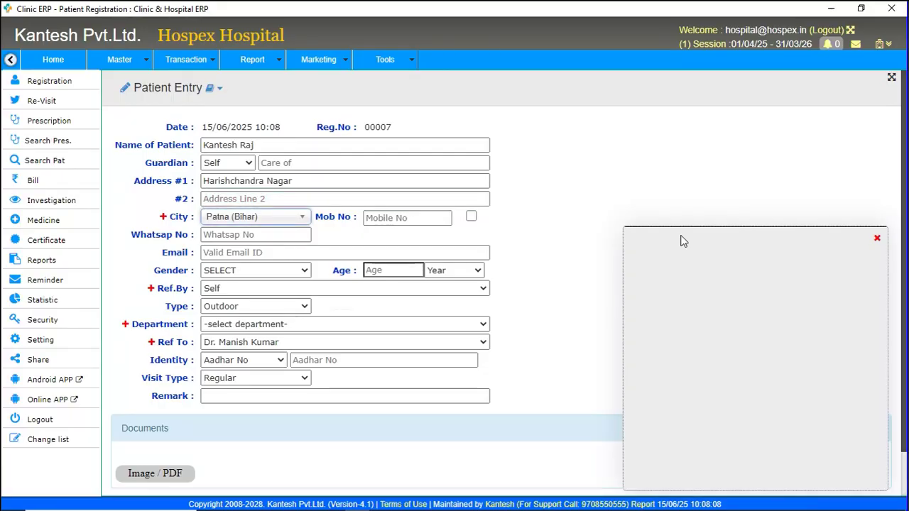
key("Tab")
type("9")
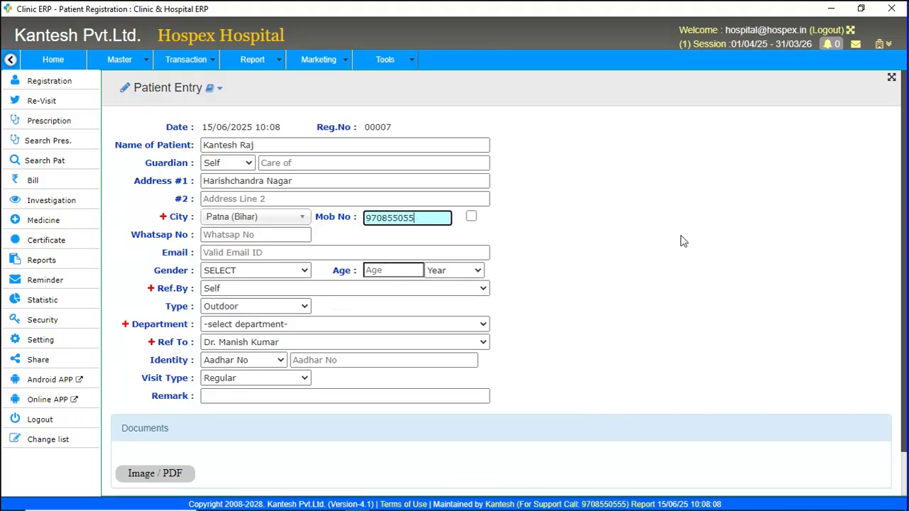
key("Tab")
key("Tab")
key("Tab")
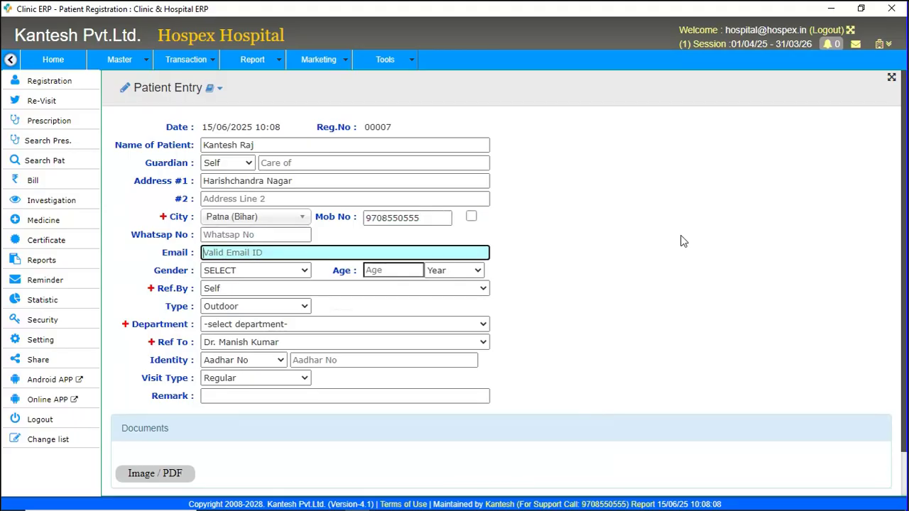
key("Tab")
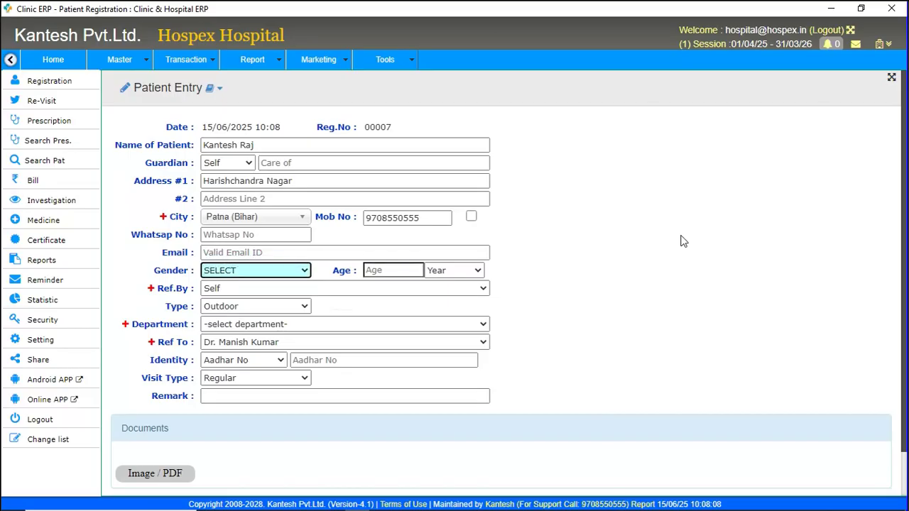
key("Down")
key("Tab")
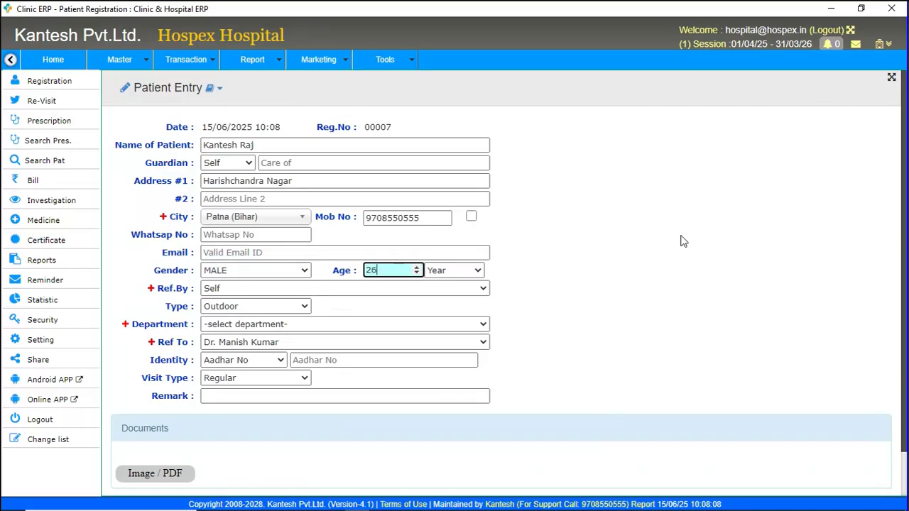
type("26")
key("Tab")
key("Tab")
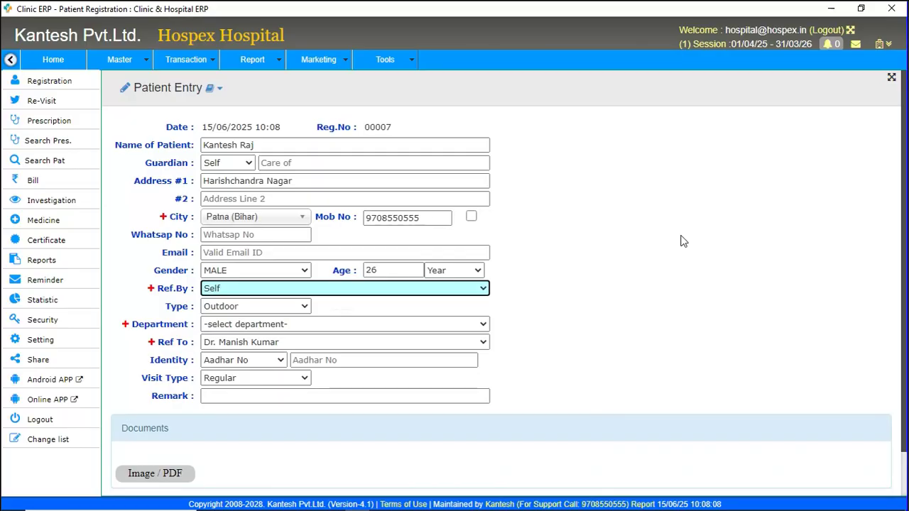
Keep referral as Self and admit the patient as Indoor in ward NA, bed NA (NA) Rate-0.
left_click(458, 290)
left_click(459, 289)
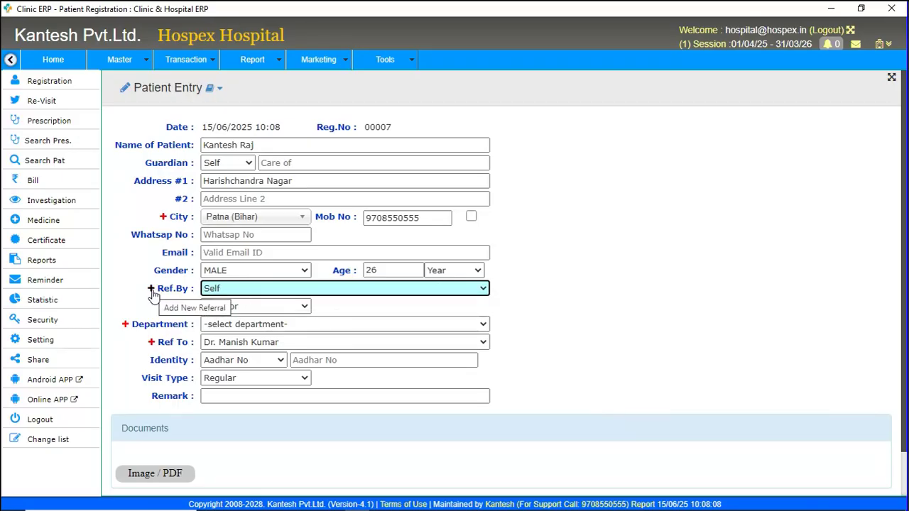
key("Tab")
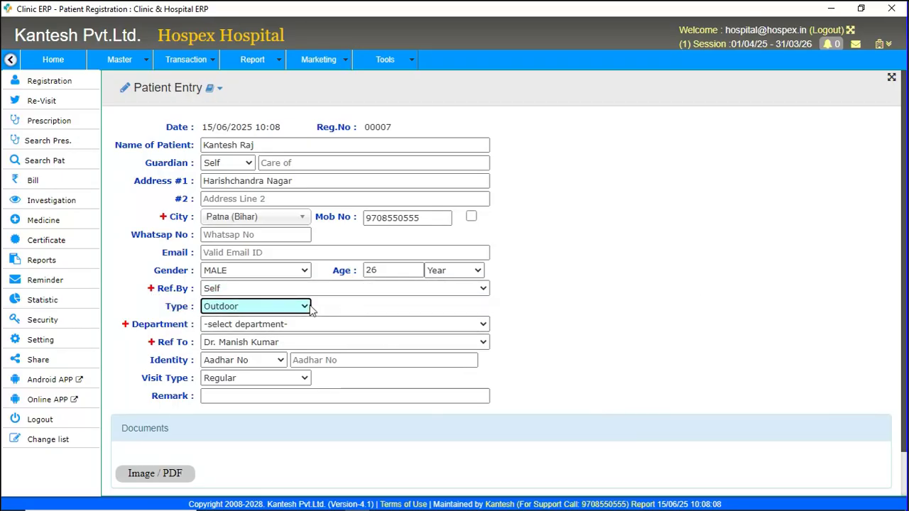
left_click(304, 307)
left_click(247, 332)
left_click(247, 325)
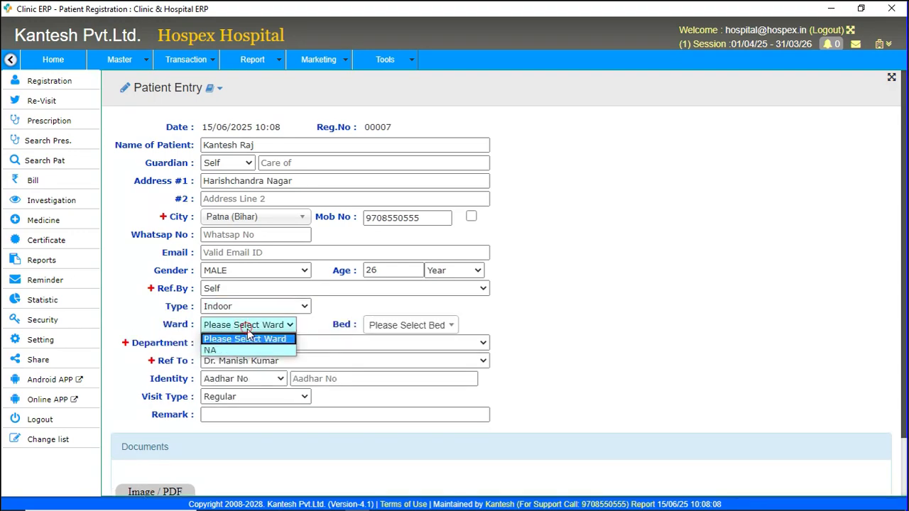
left_click(233, 351)
left_click(408, 326)
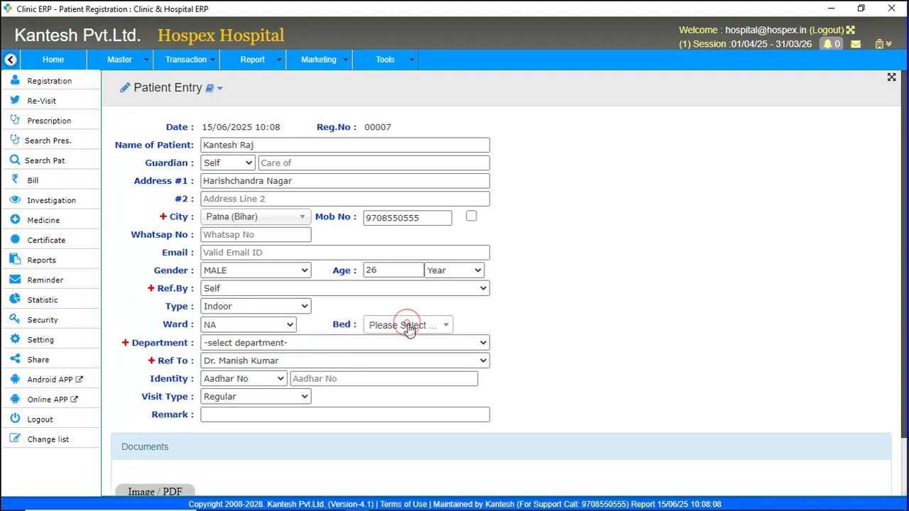
left_click(402, 370)
Assign the ORTHOPEDIC department and keep the existing referring doctor.
left_click(238, 344)
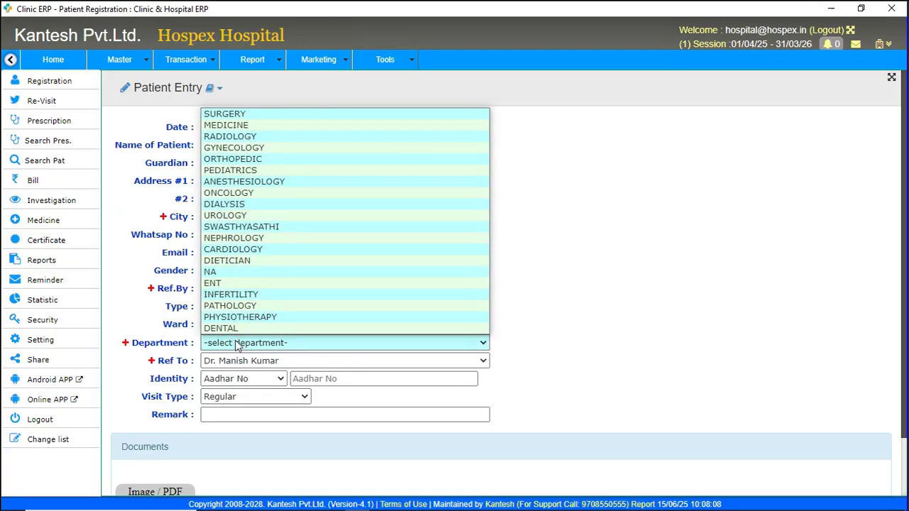
left_click(240, 161)
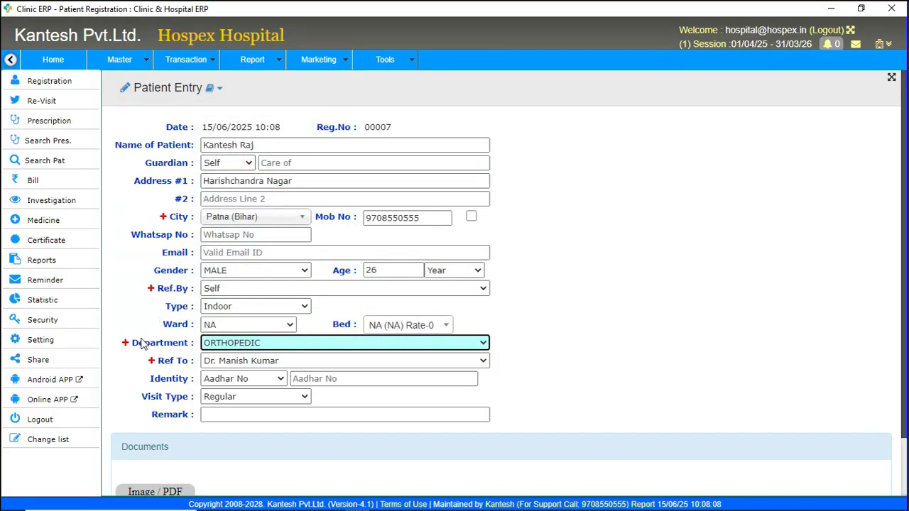
left_click(302, 362)
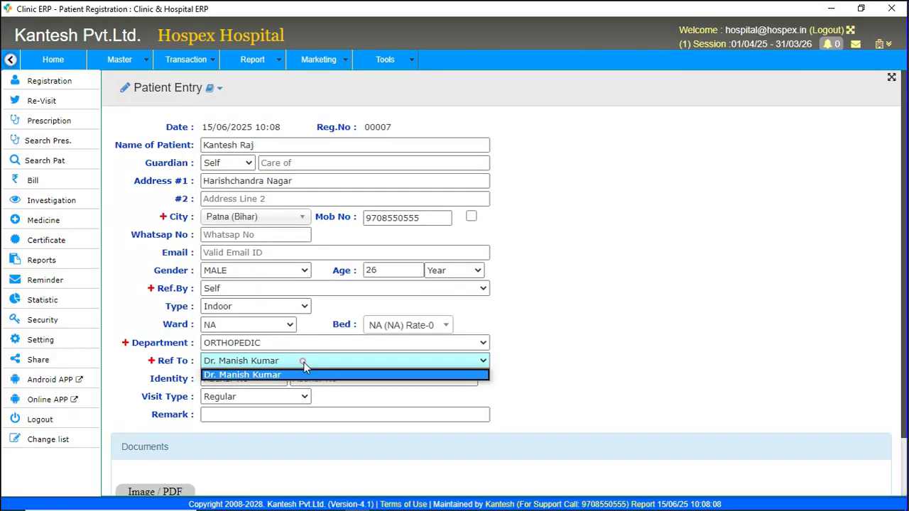
left_click(304, 364)
scroll(595, 383, "down", 2)
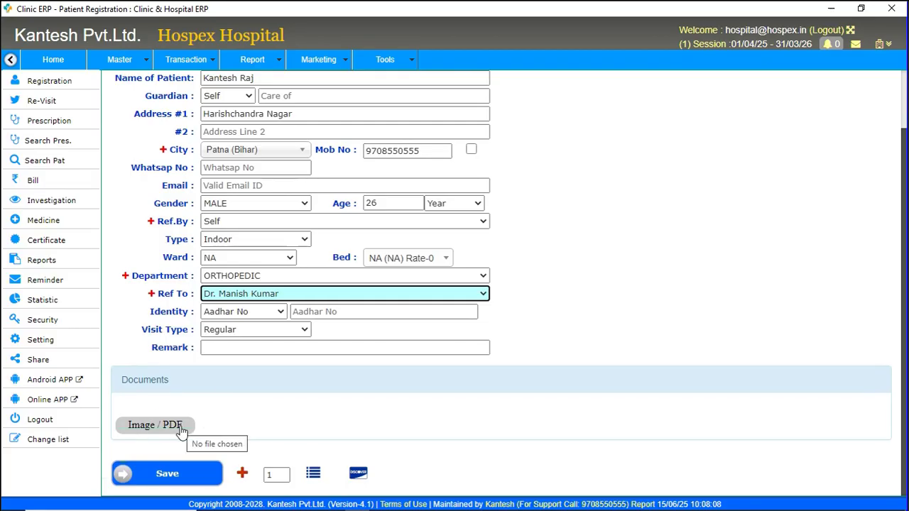
Save the indoor registration and start a payment receipt for the patient.
left_click(175, 477)
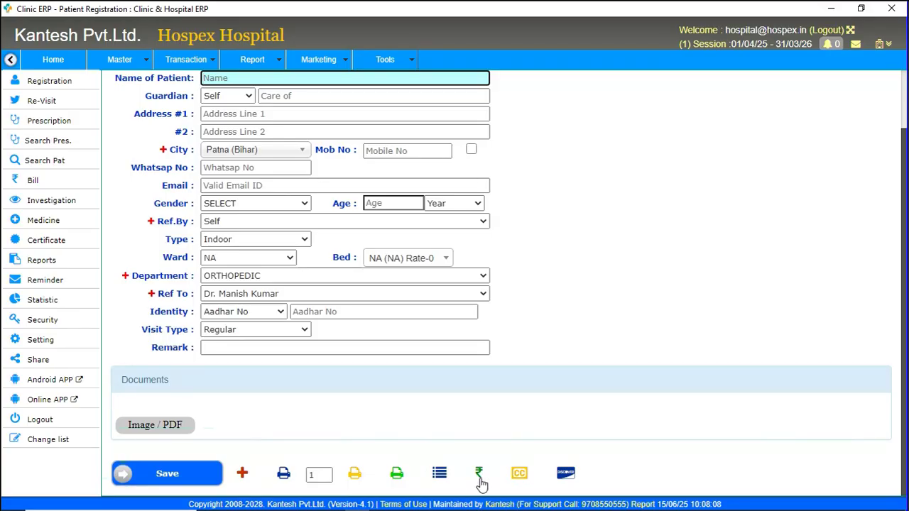
left_click(480, 482)
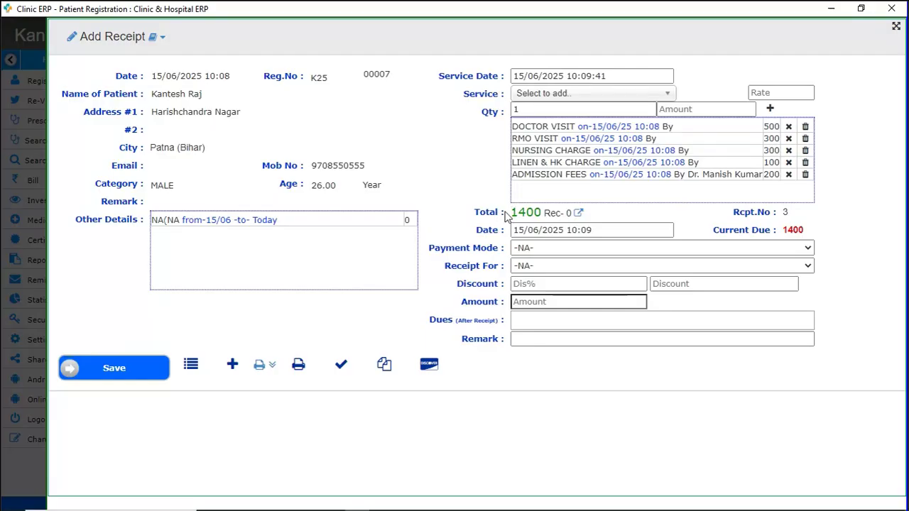
Record a Cash payment of 15000 for Hospital against the 1400 bill and save it.
left_click_drag(513, 214, 543, 213)
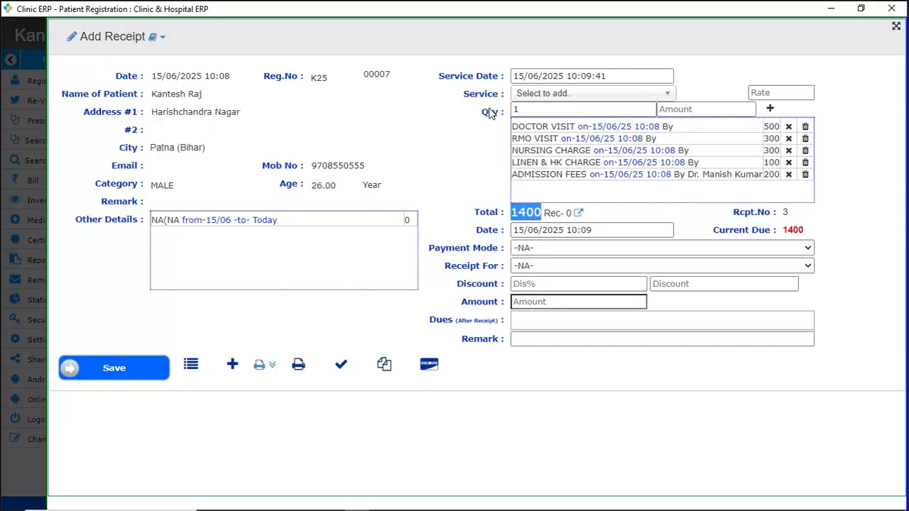
left_click(550, 250)
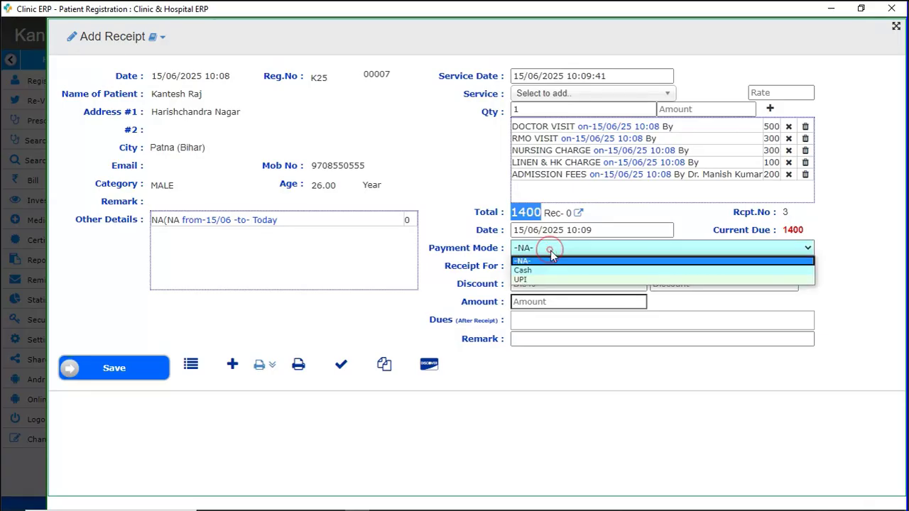
left_click(541, 271)
left_click(542, 268)
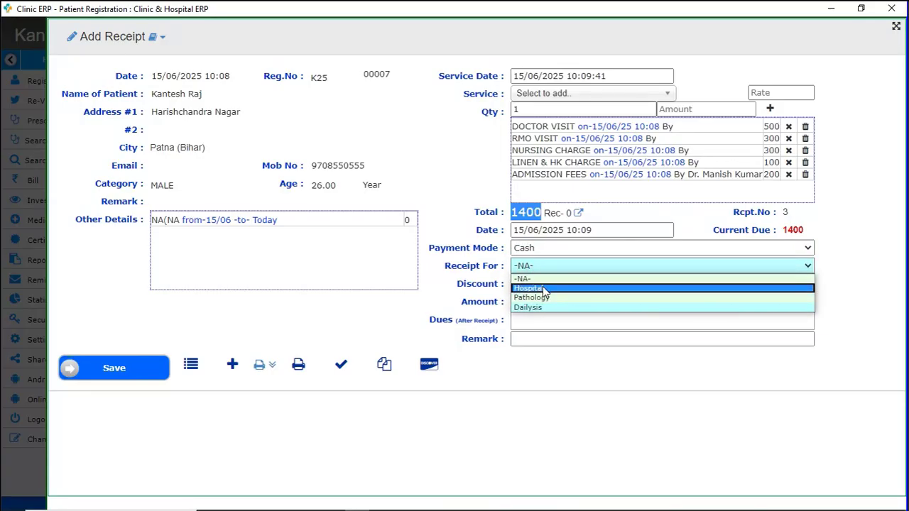
left_click(540, 289)
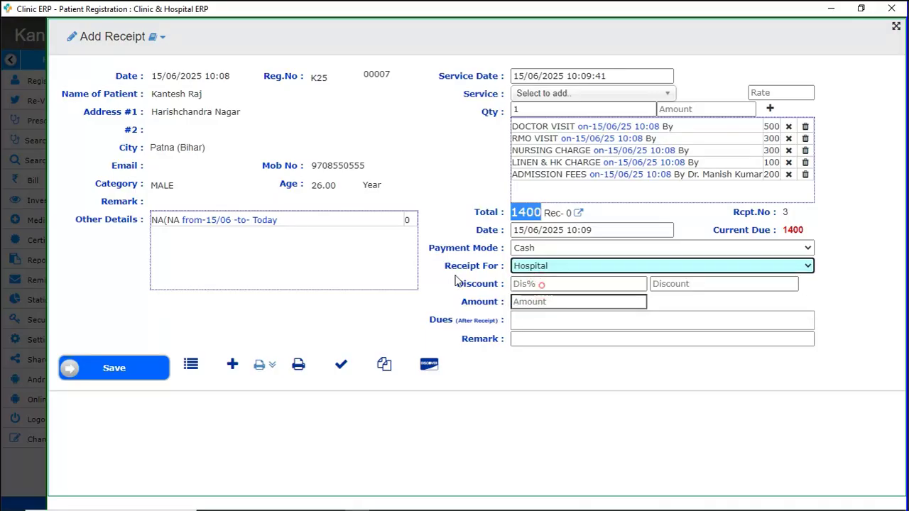
left_click(532, 304)
type("15000")
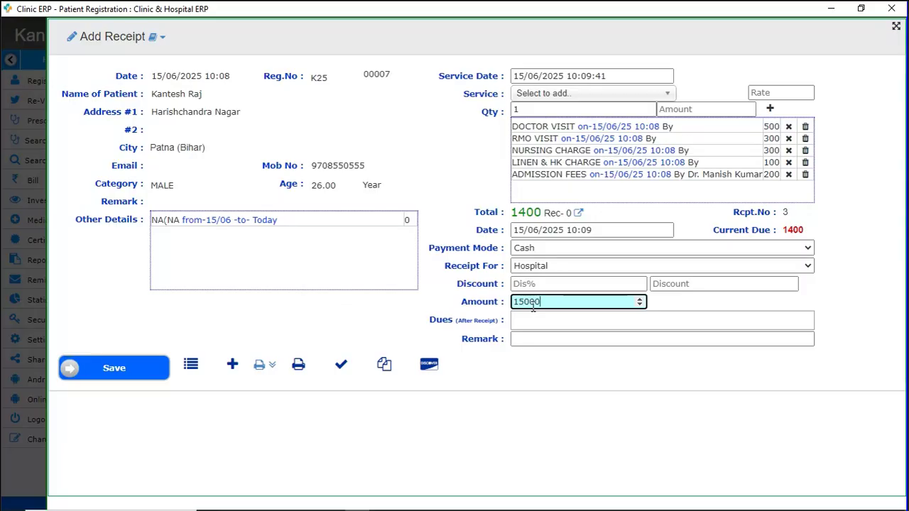
left_click(139, 373)
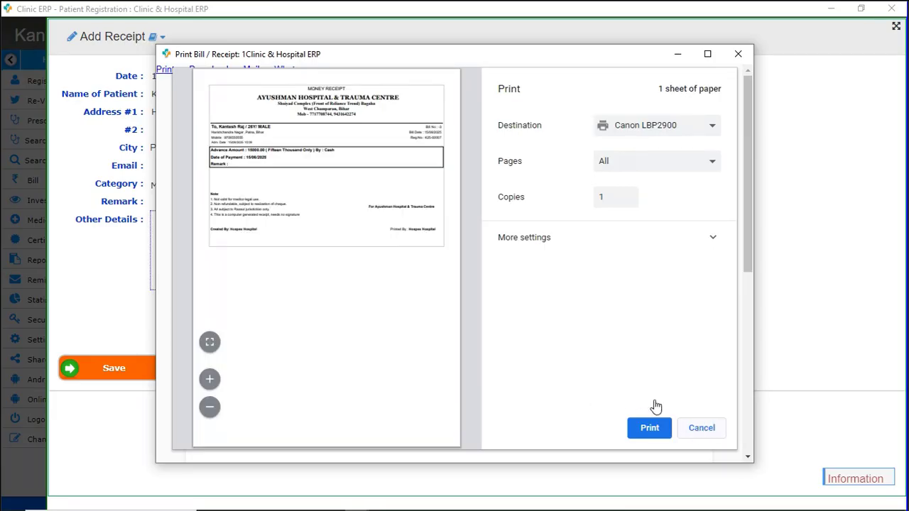
Dismiss the print panel and antivirus popup, review the 15000 cash receipt, then close both receipt windows.
left_click(701, 429)
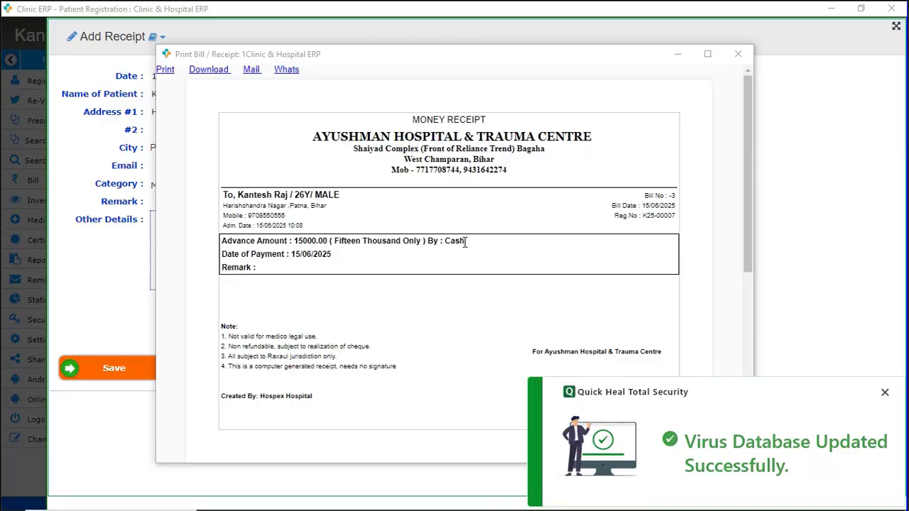
left_click(885, 396)
left_click_drag(226, 243, 343, 260)
left_click(316, 245)
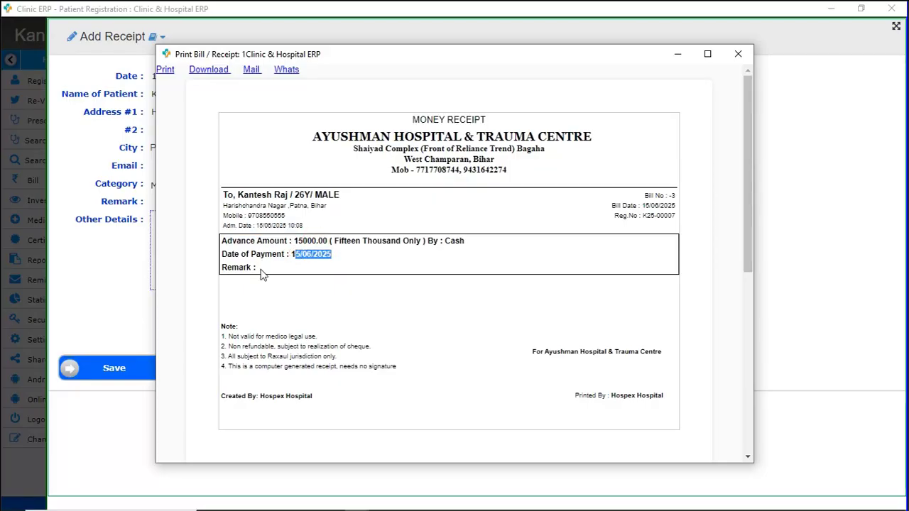
double_click(449, 241)
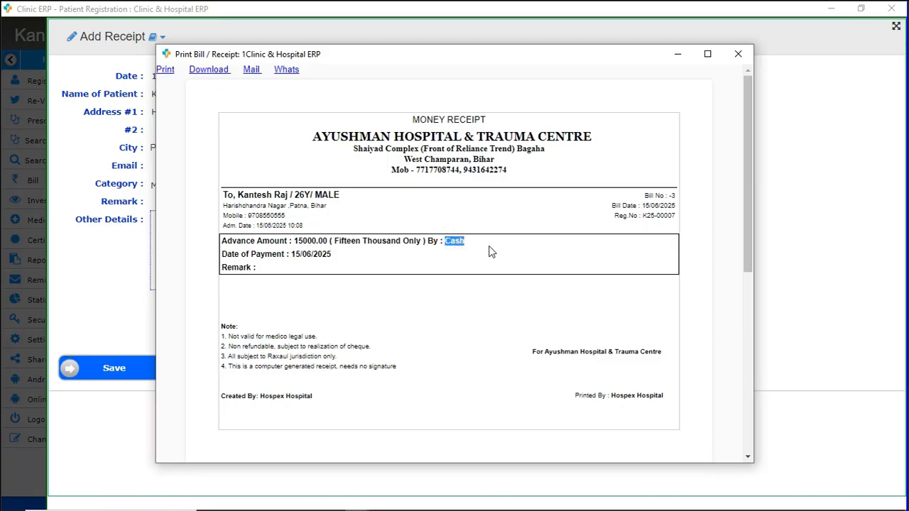
left_click(735, 54)
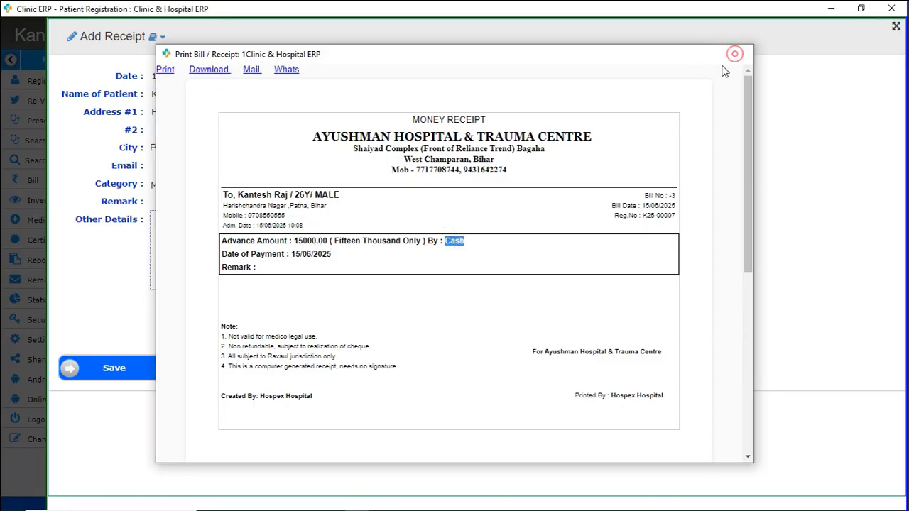
left_click(648, 409)
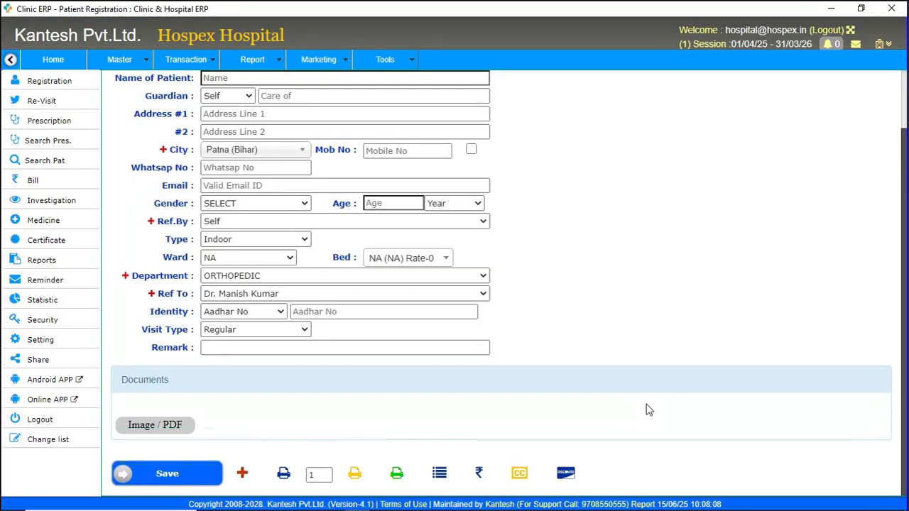
Open Transaction > Prescription List and list visits from 01/06/2025 to 30/06/2025.
left_click(189, 60)
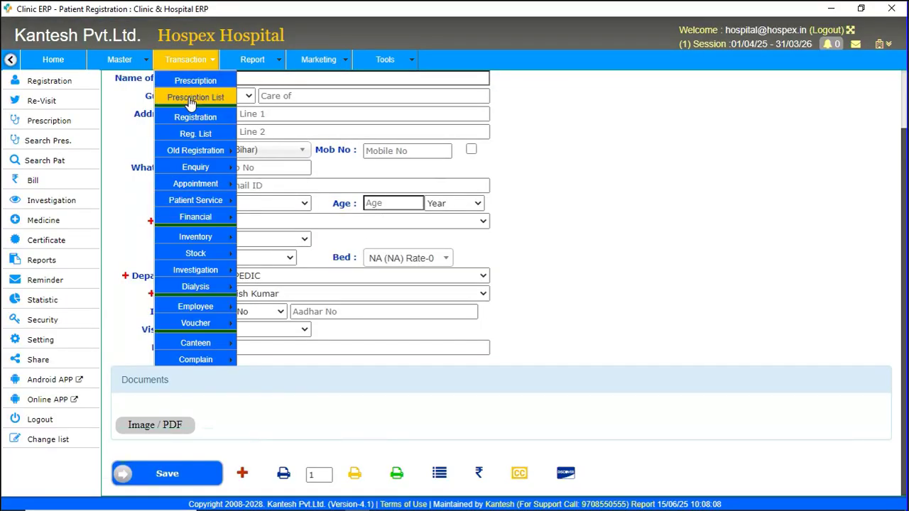
left_click(189, 98)
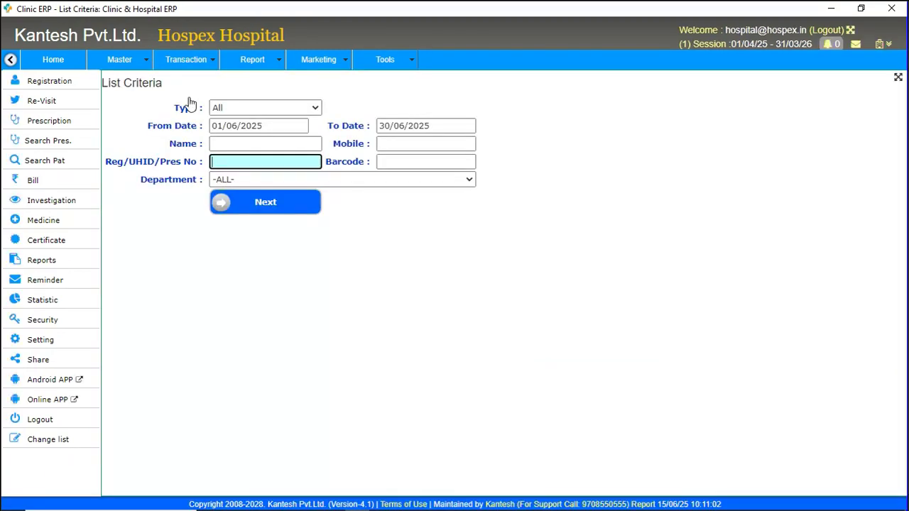
left_click(273, 203)
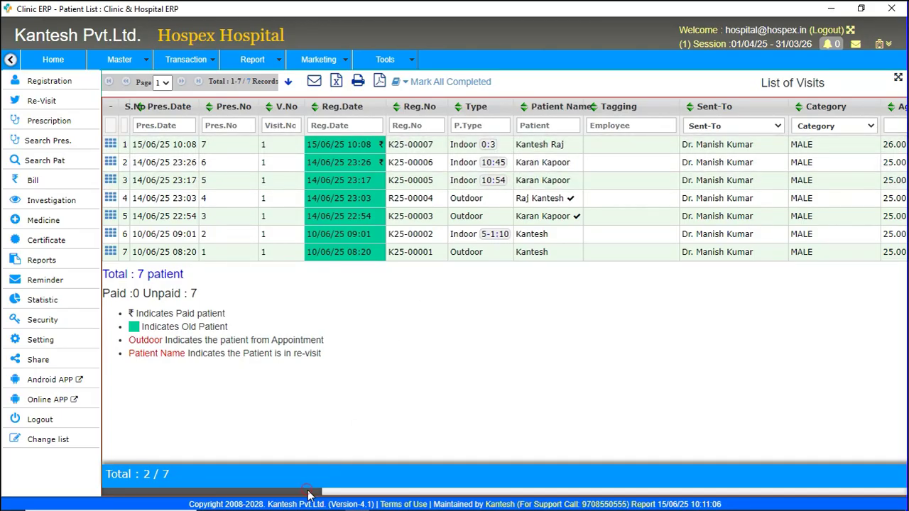
Review the visit diagnoses, then select the row 1 indoor visit and open its actions.
left_click_drag(309, 493, 648, 495)
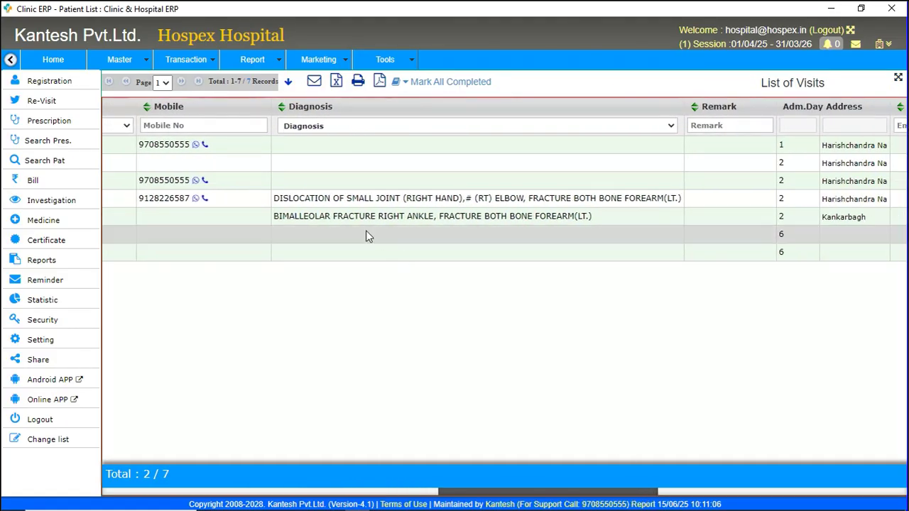
left_click_drag(275, 198, 389, 199)
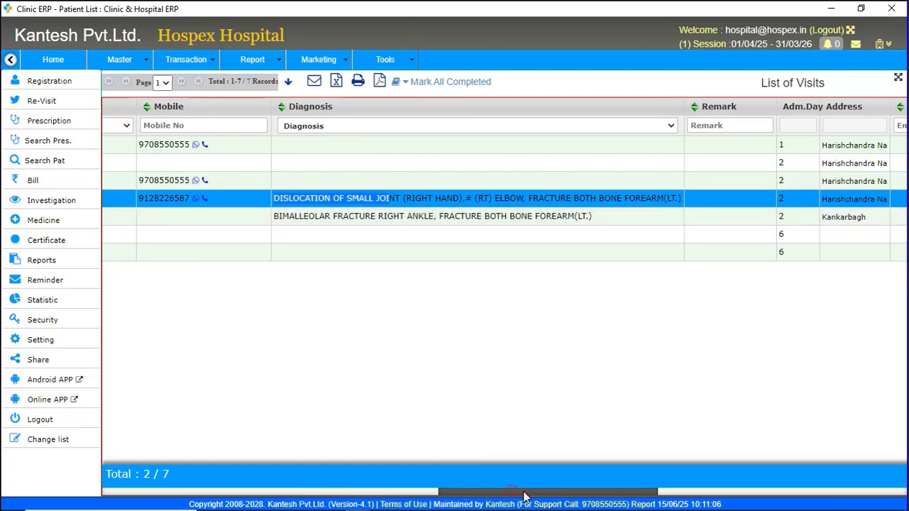
left_click_drag(527, 495, 174, 497)
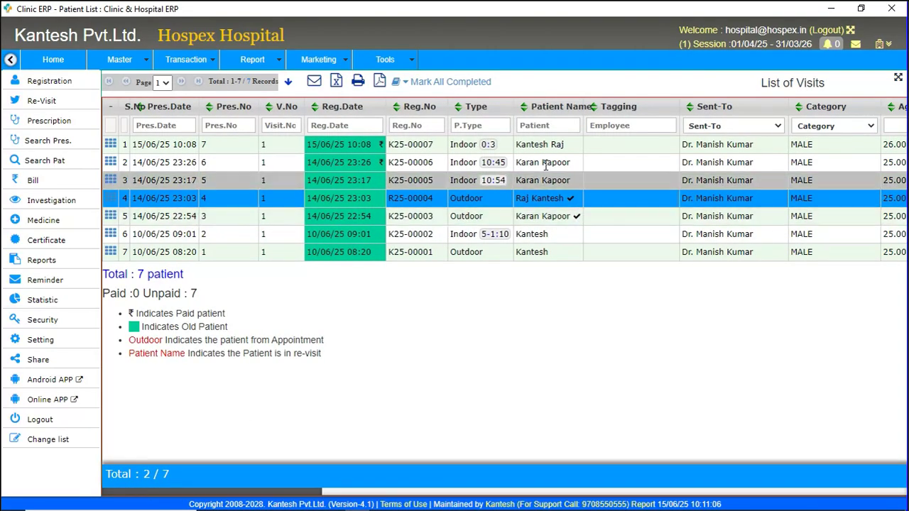
left_click(540, 144)
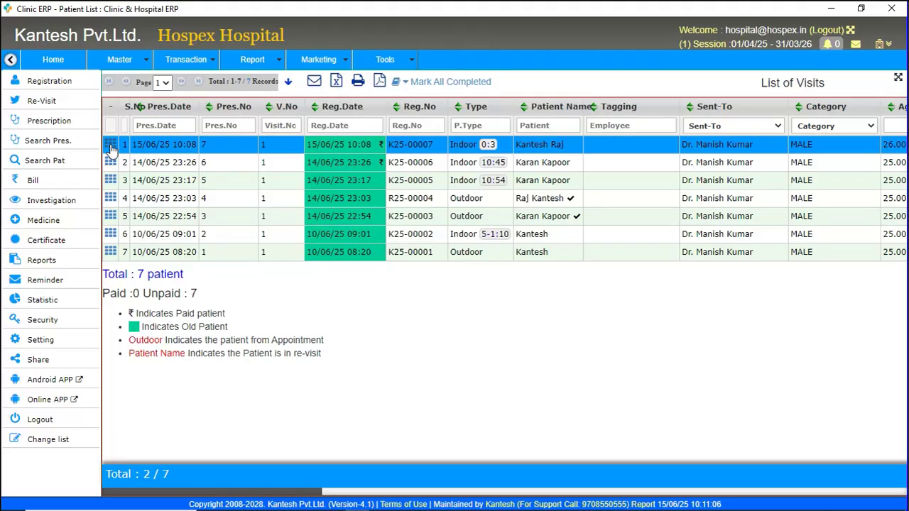
left_click(111, 147)
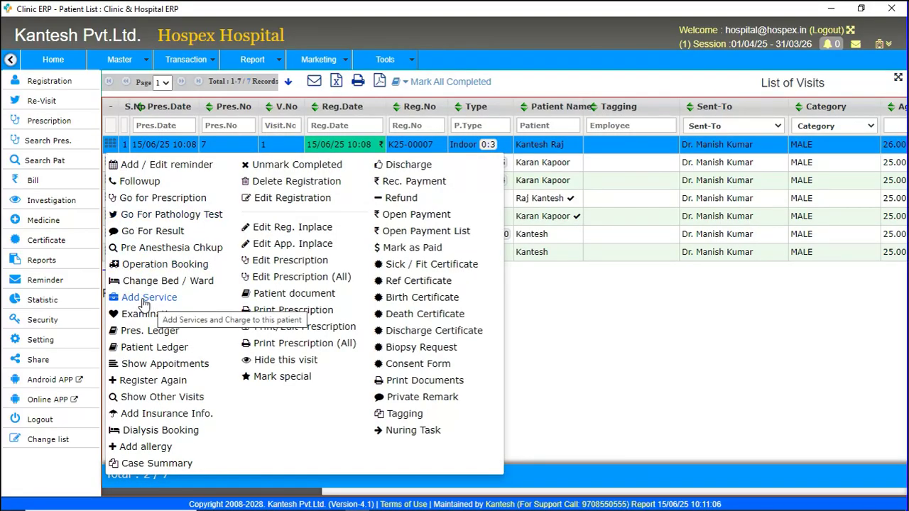
Start adding services and add an OT CHARGE at rate 12000.
left_click(142, 300)
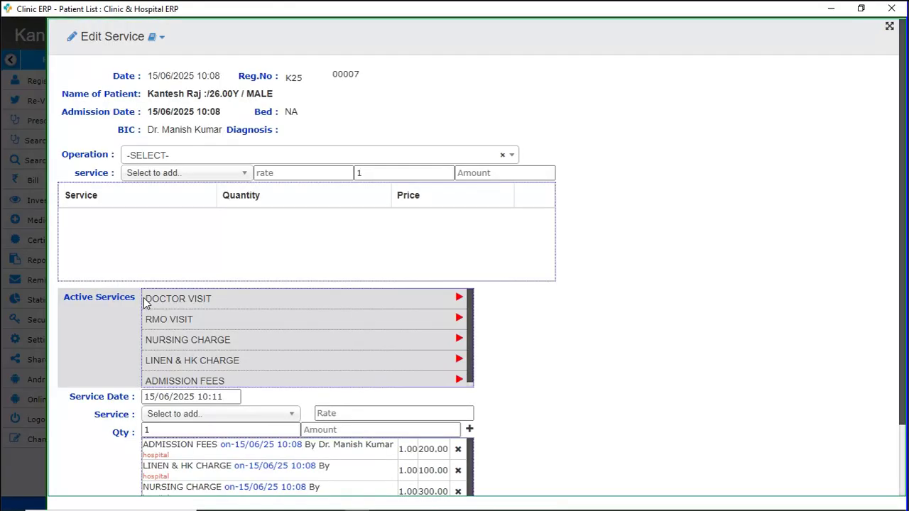
scroll(675, 270, "down", 1)
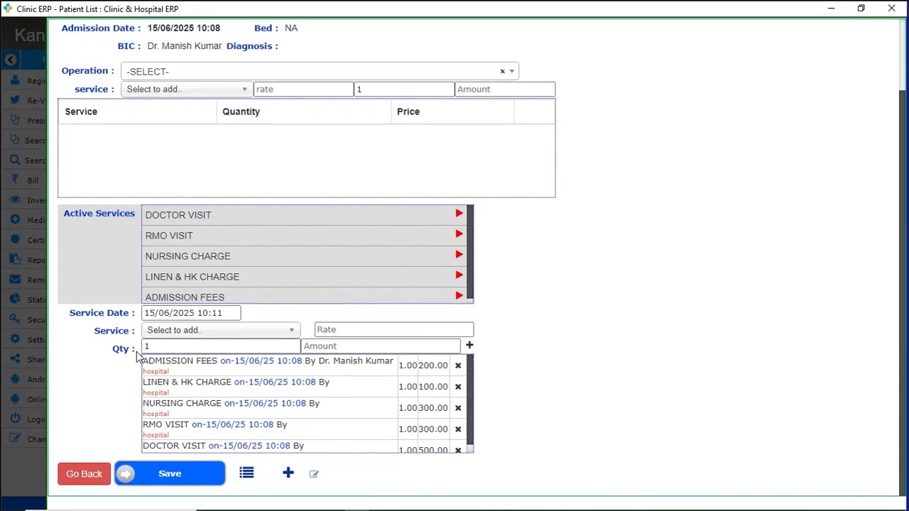
scroll(311, 383, "down", 1)
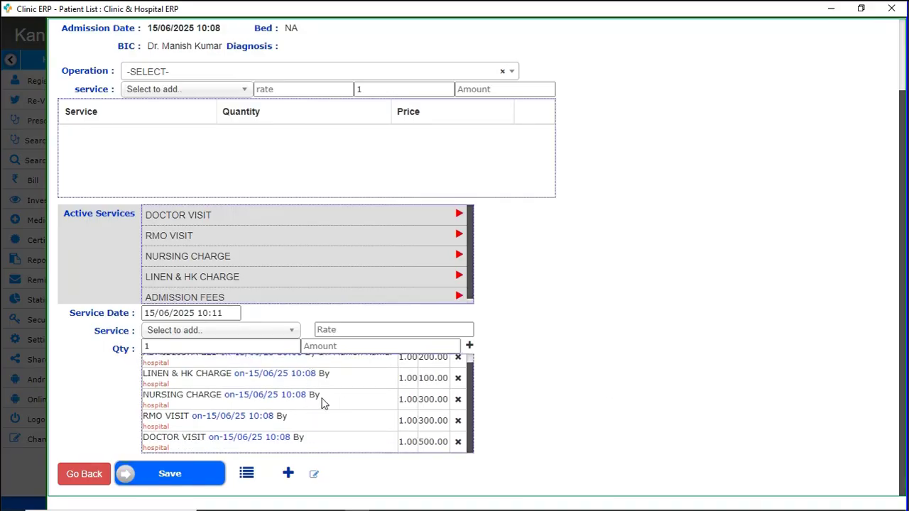
left_click(226, 331)
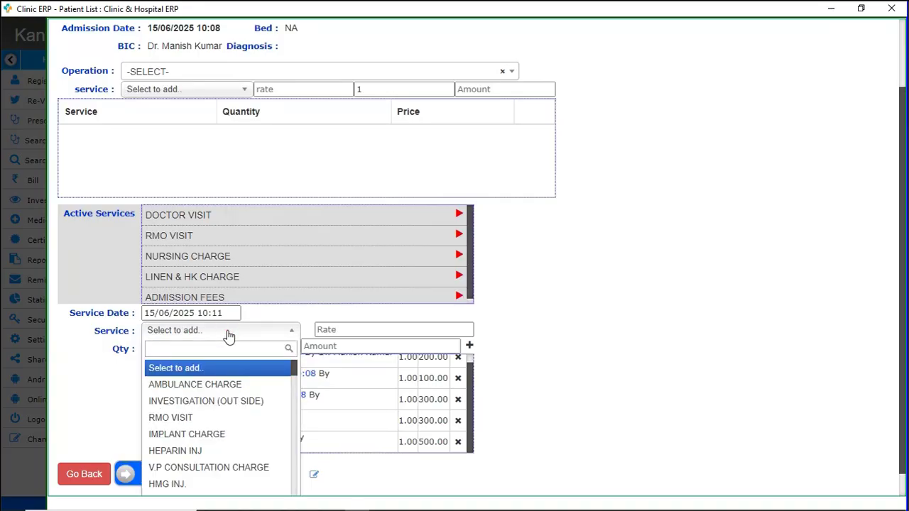
type("ot")
key("Down")
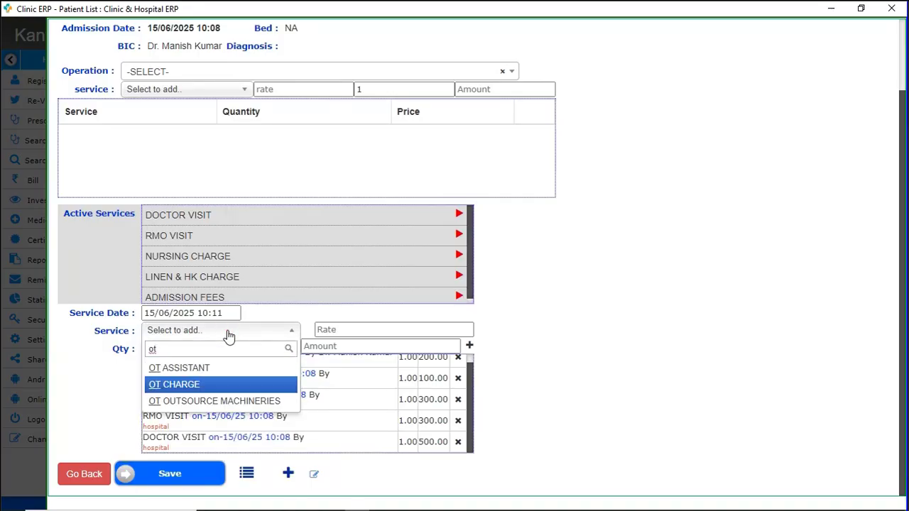
key("Return")
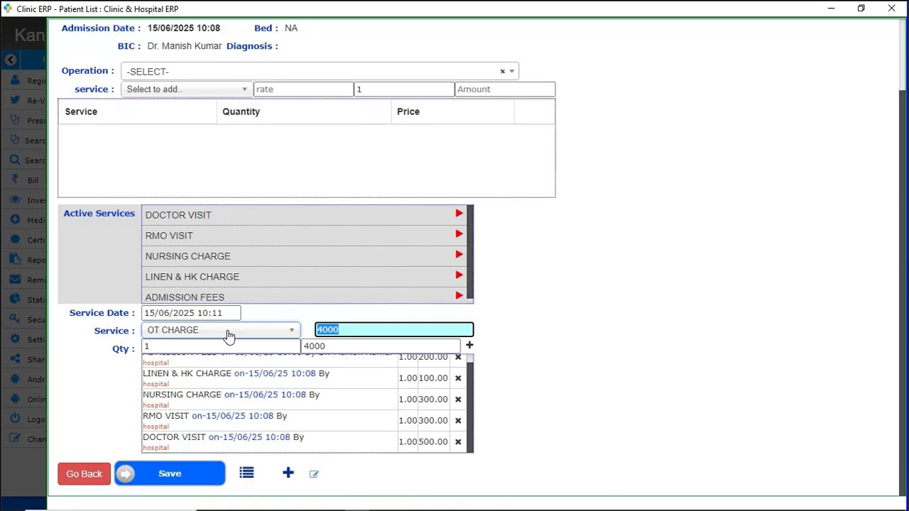
type("1200")
key("Tab")
key("Tab")
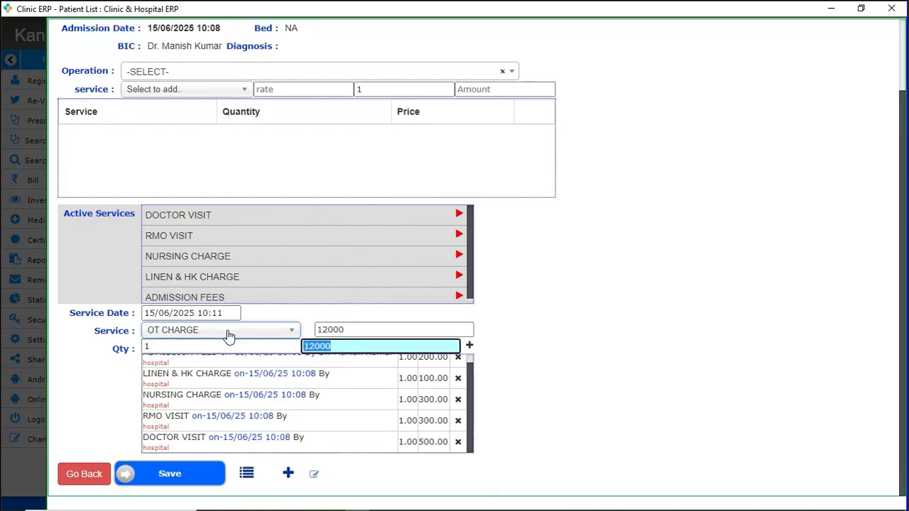
key("Return")
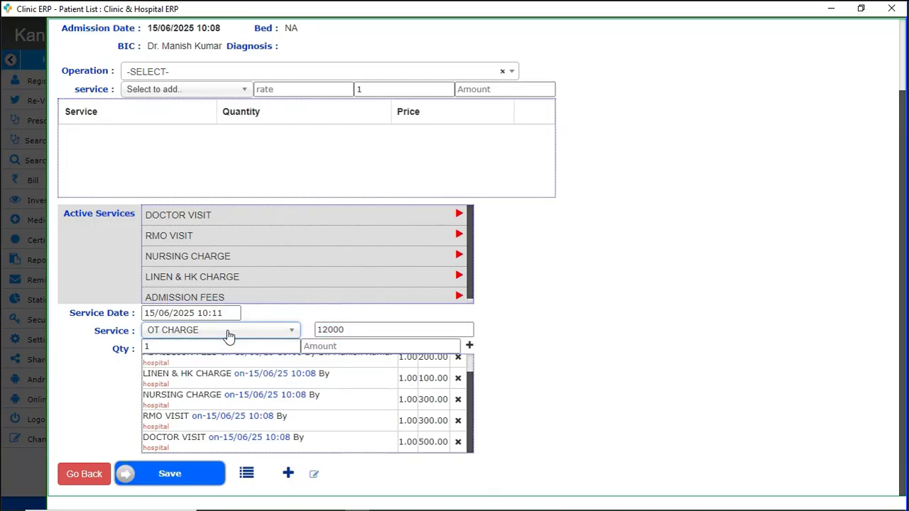
Add a NURSING CHARGE with quantity 2.
left_click(229, 336)
type("nu")
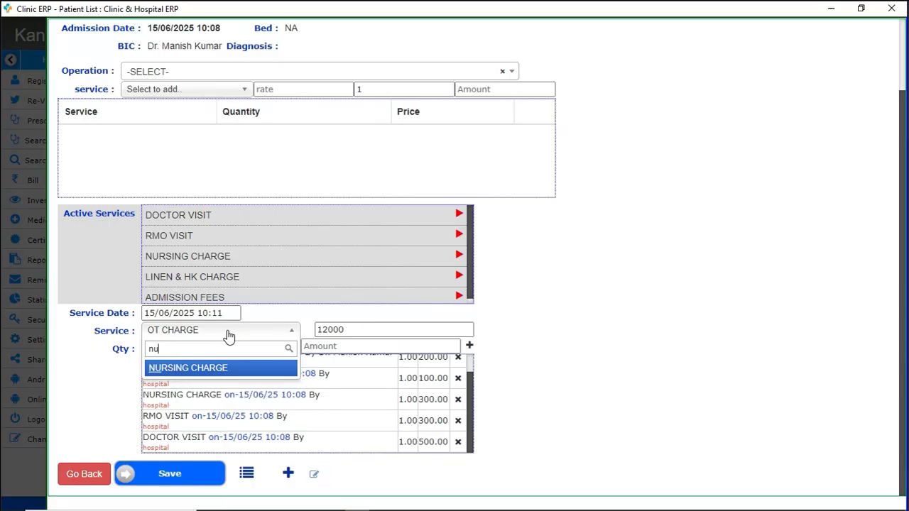
key("Return")
key("Tab")
type("2")
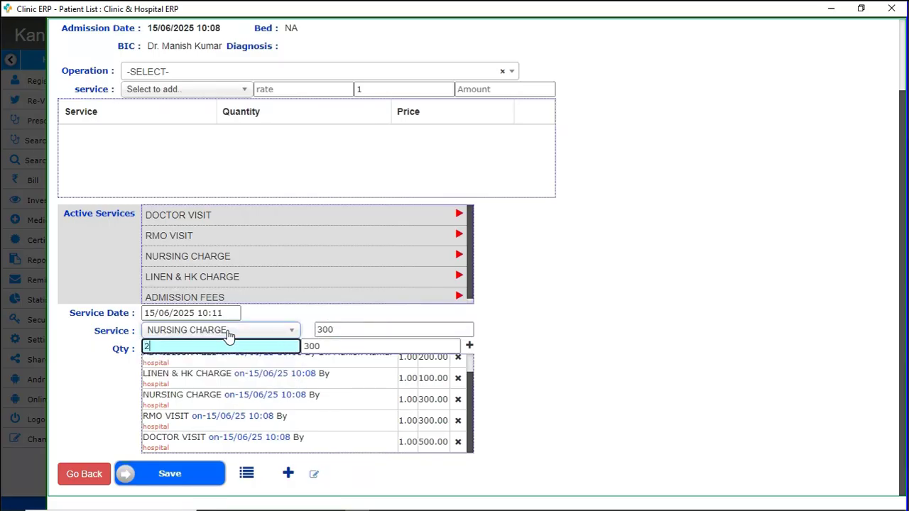
key("Tab")
key("Return")
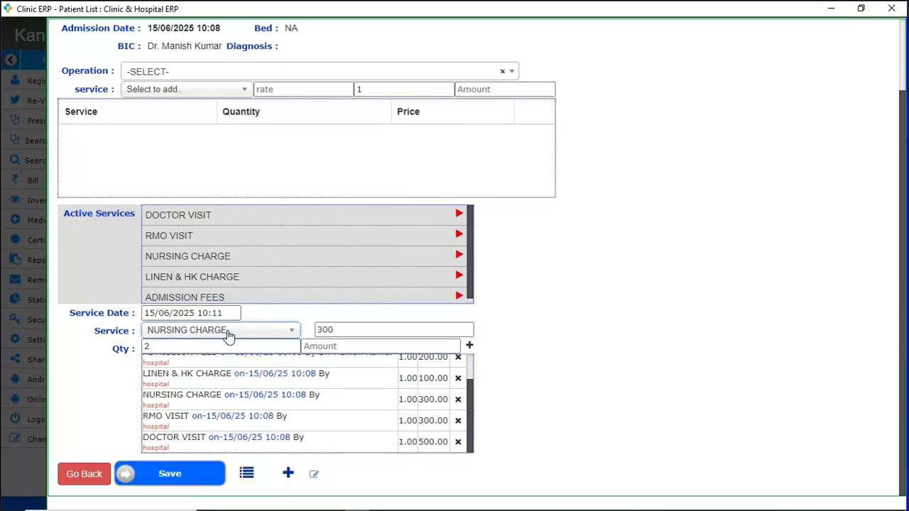
Enter a BED CHARGE at rate 600 with quantity 1.
type("bed")
key("Down")
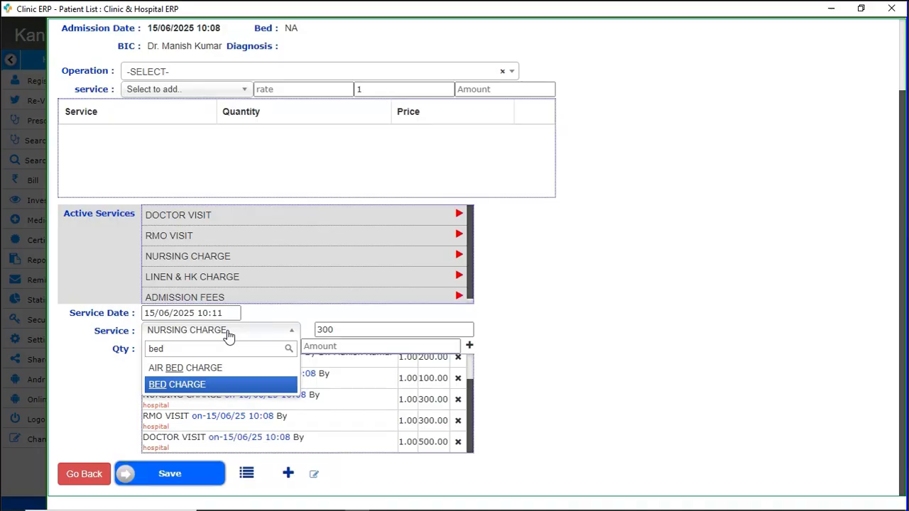
key("Return")
key("Tab")
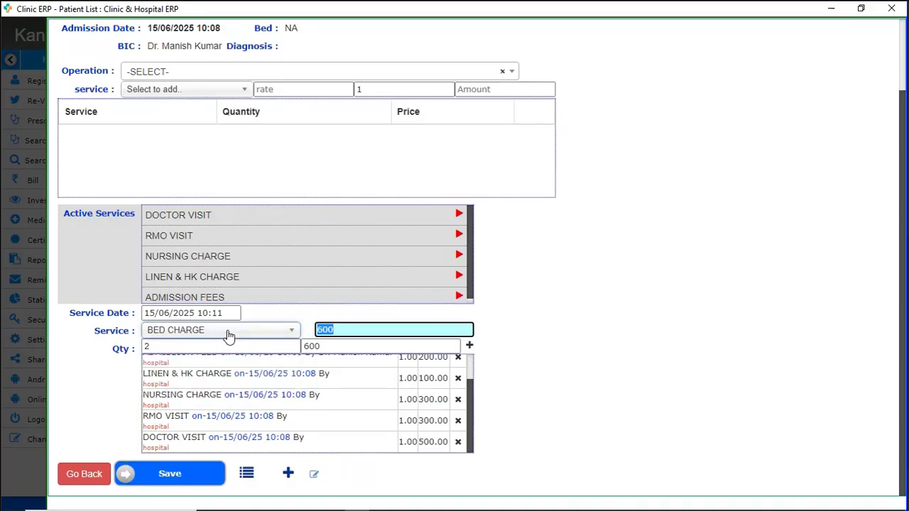
key("Tab")
type("1")
key("Tab")
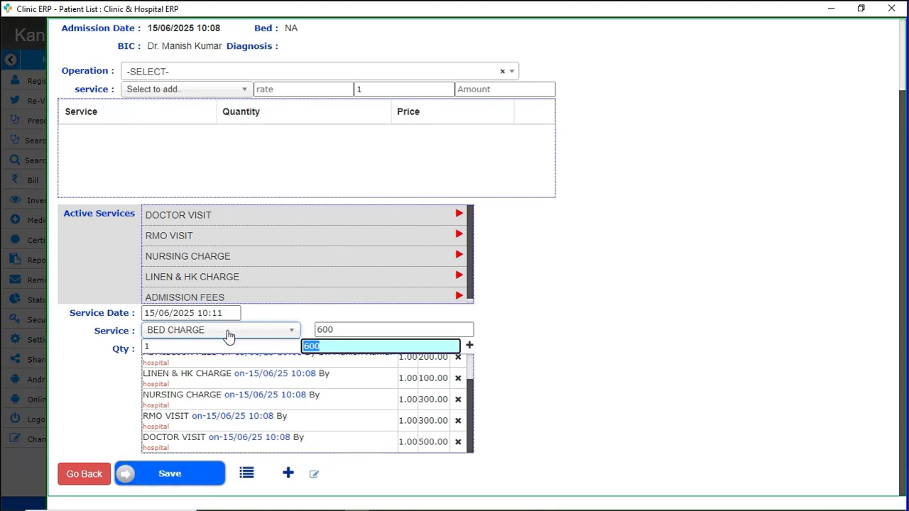
key("BackSpace")
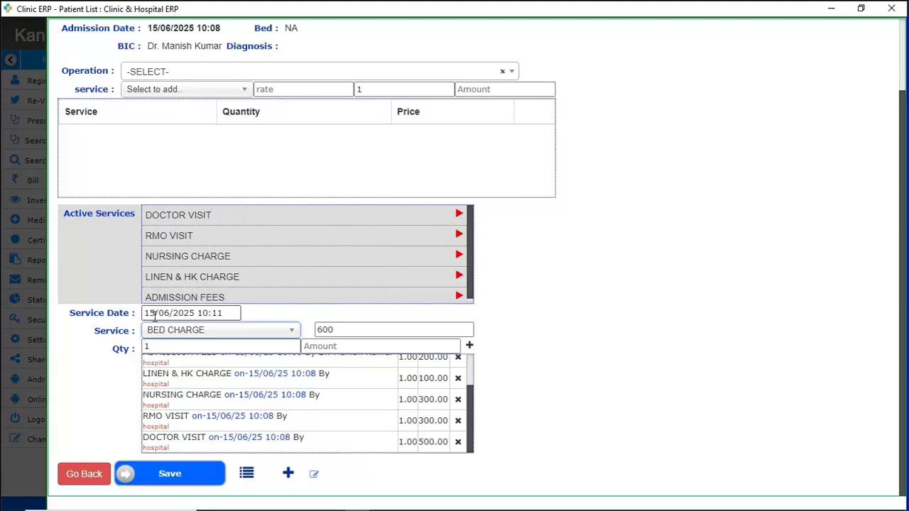
Set service date 14/06/2025, add DRESING CHARGE with quantity 2, and save all charges.
left_click(155, 316)
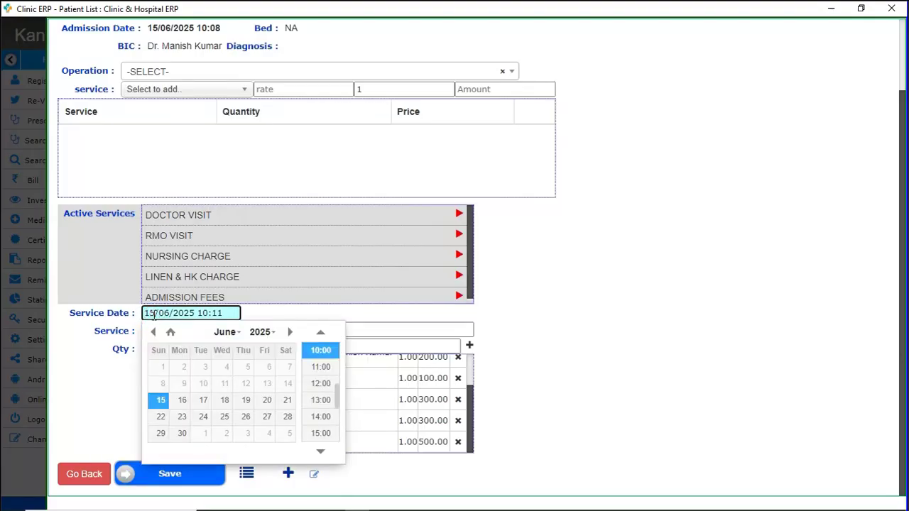
key("BackSpace")
type("4")
key("Tab")
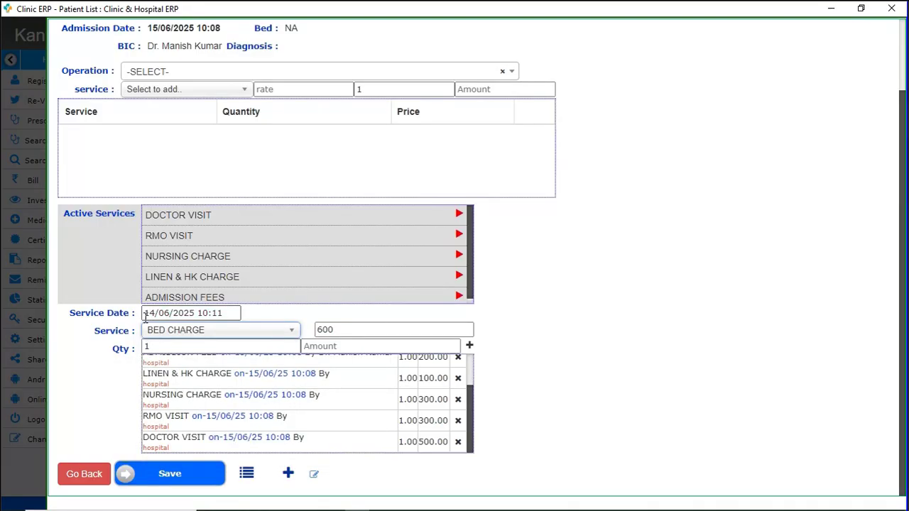
type("dre")
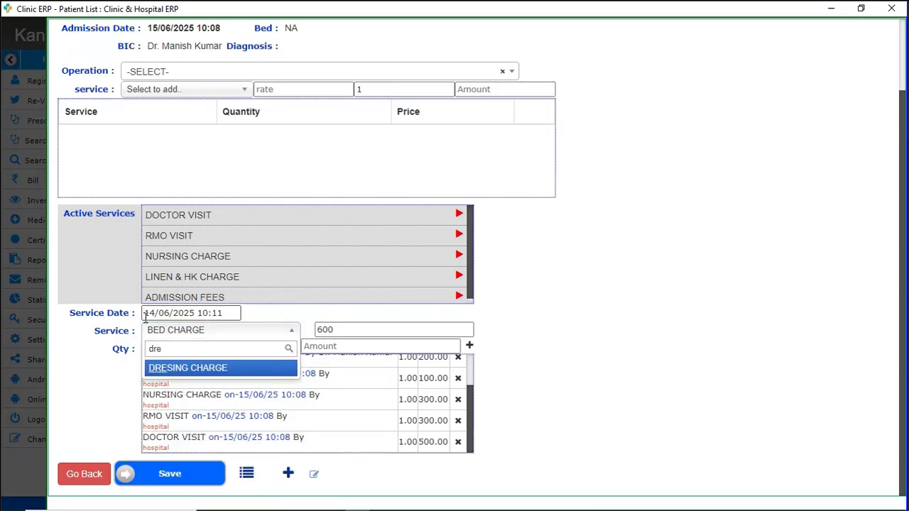
key("Return")
key("Tab")
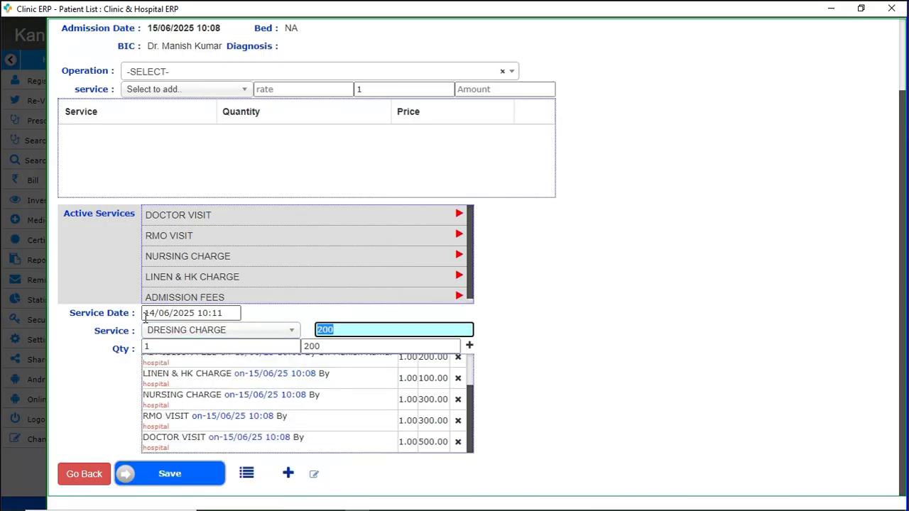
key("Tab")
type("2")
key("Tab")
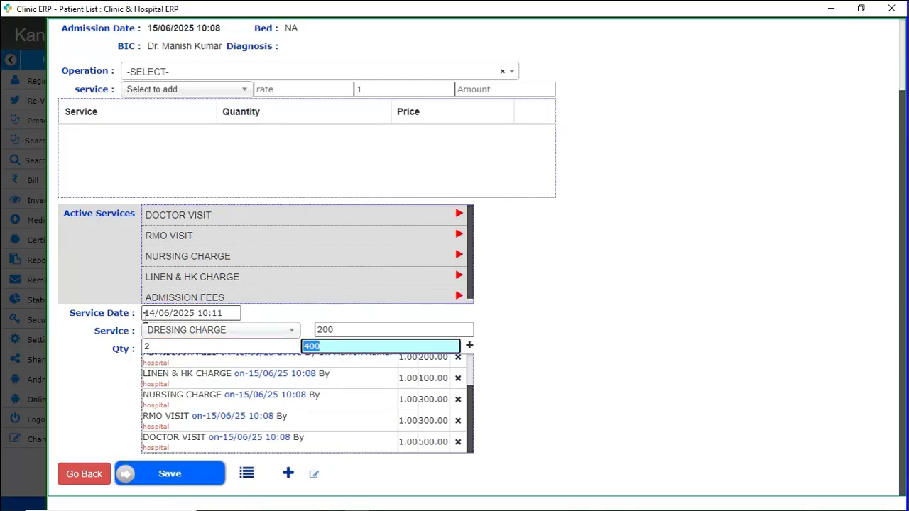
key("Return")
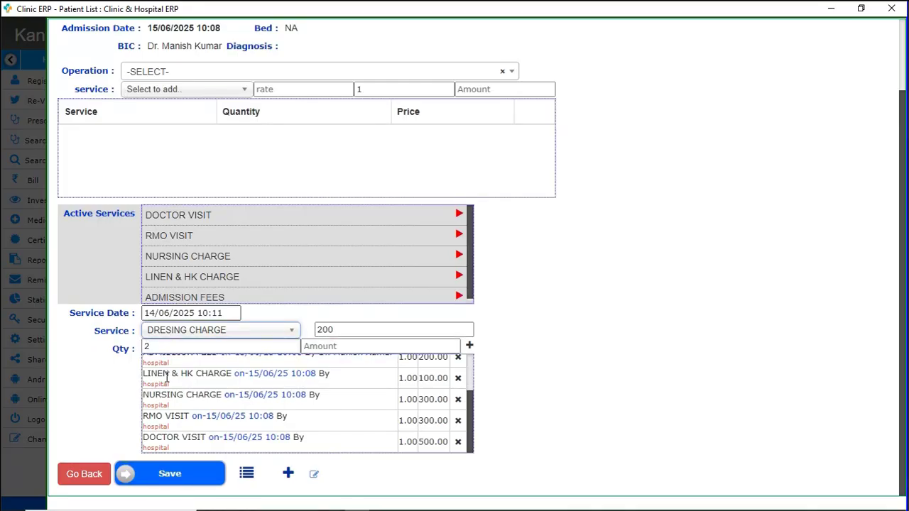
scroll(204, 405, "up", 3)
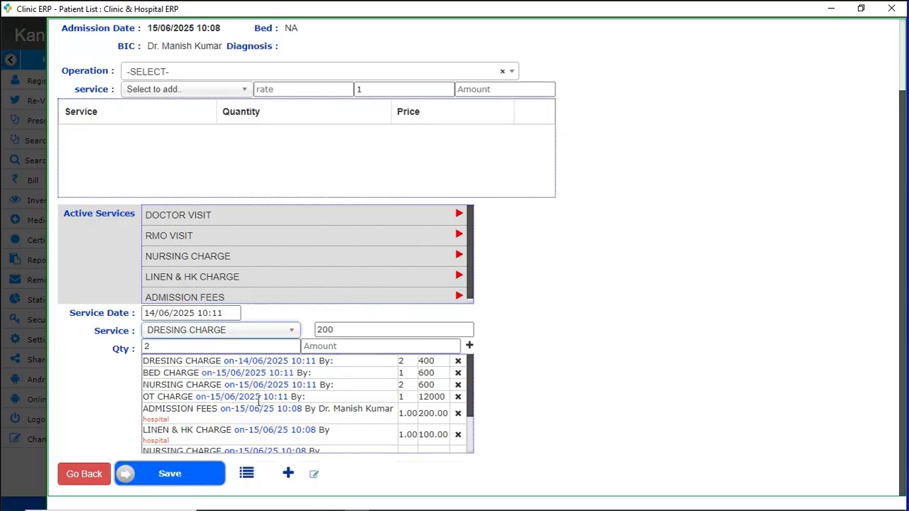
left_click(196, 483)
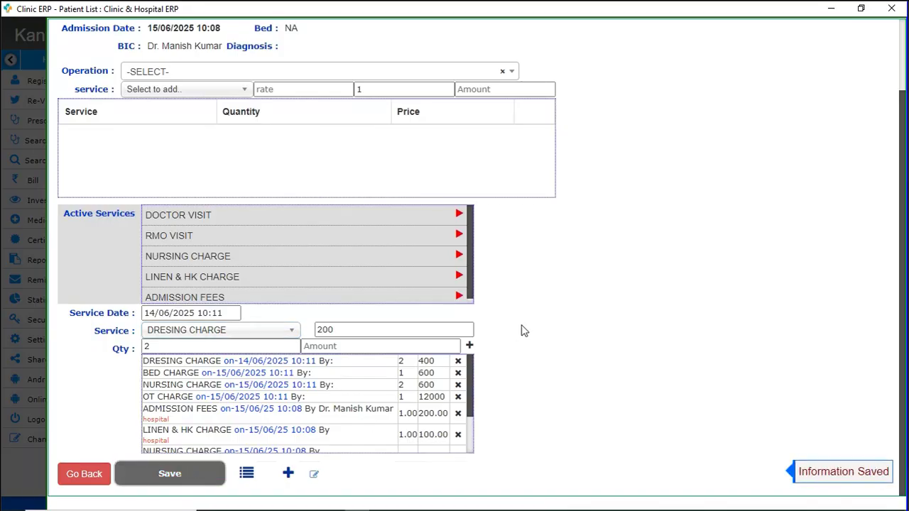
Close the Edit Service dialog and choose Rec. Payment for the row 1 visit.
scroll(523, 330, "up", 2)
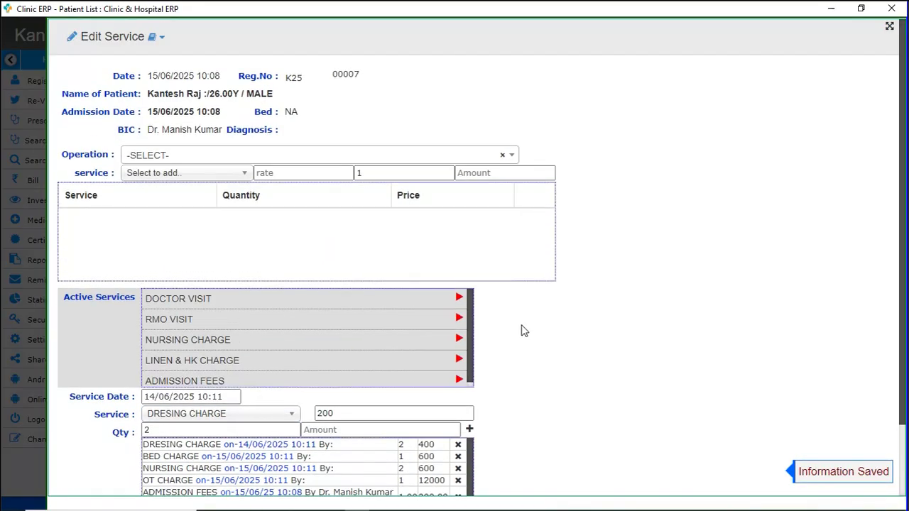
key("Escape")
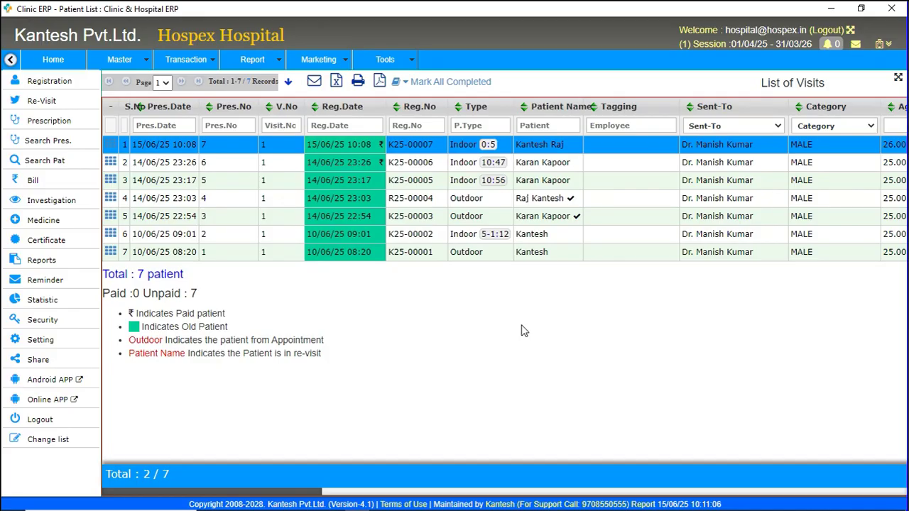
left_click(111, 145)
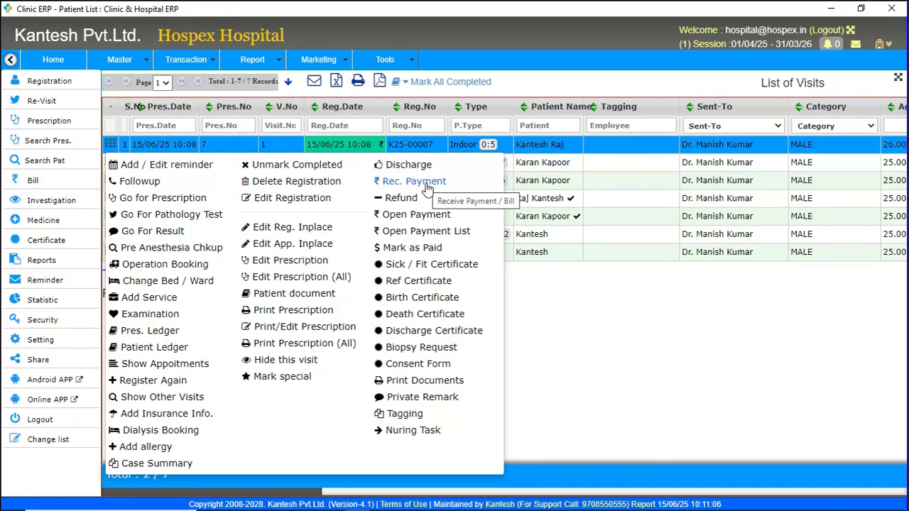
left_click(418, 186)
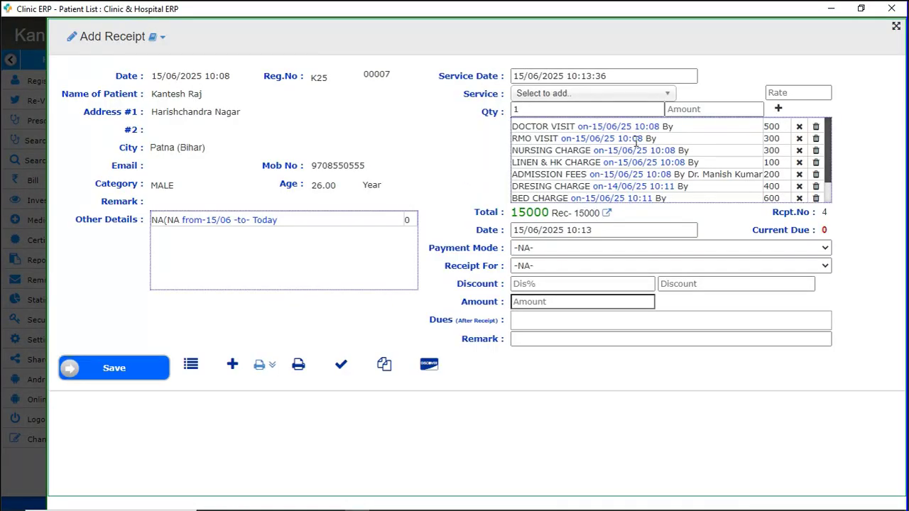
Check the itemised charges, the 15000 total, 15000 received and 0 current due, then list the services.
scroll(612, 138, "down", 1)
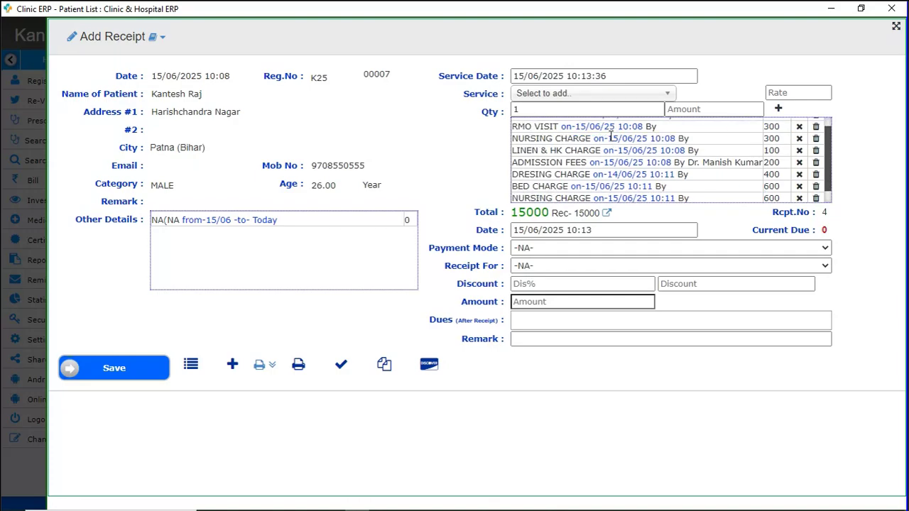
scroll(611, 135, "down", 1)
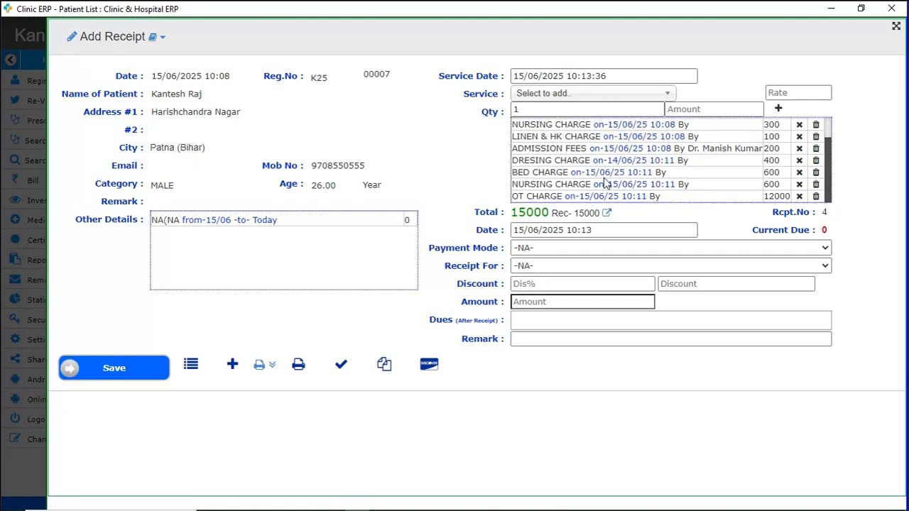
scroll(604, 183, "up", 2)
scroll(605, 181, "down", 2)
left_click_drag(511, 212, 550, 212)
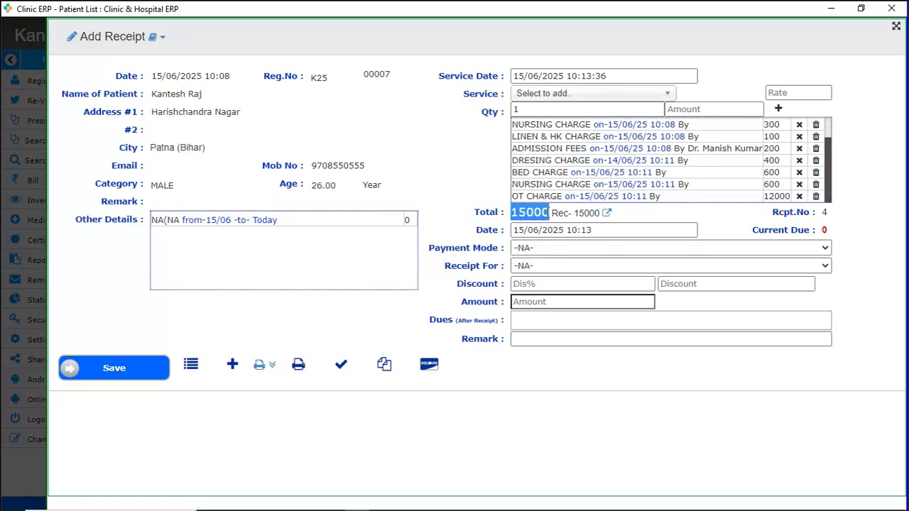
left_click_drag(574, 212, 604, 213)
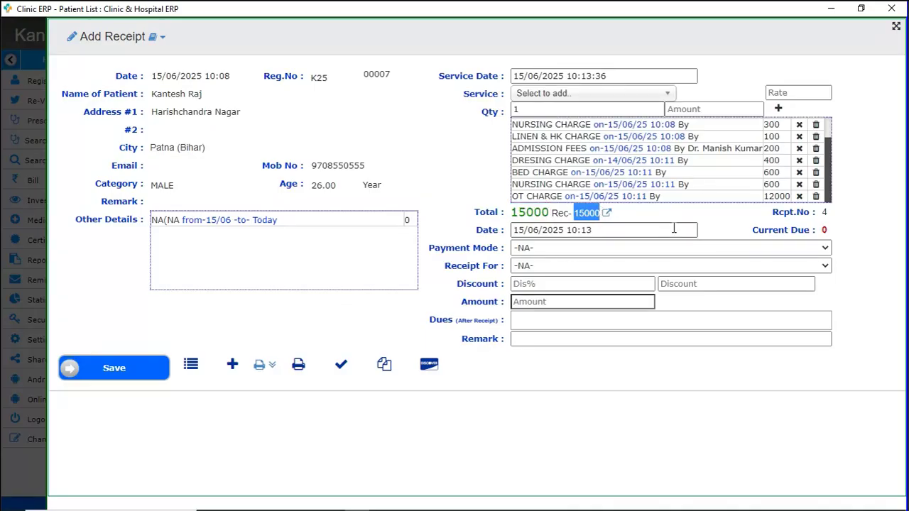
left_click(826, 230)
double_click(825, 230)
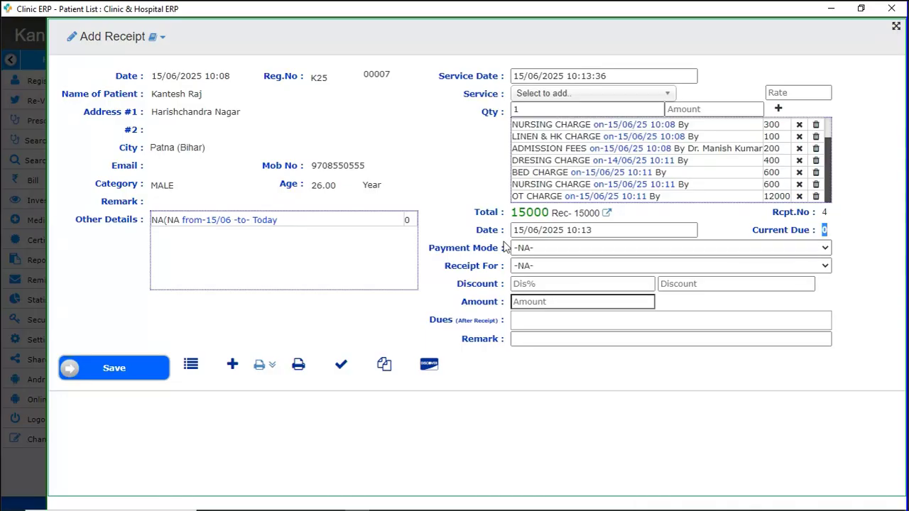
left_click(548, 95)
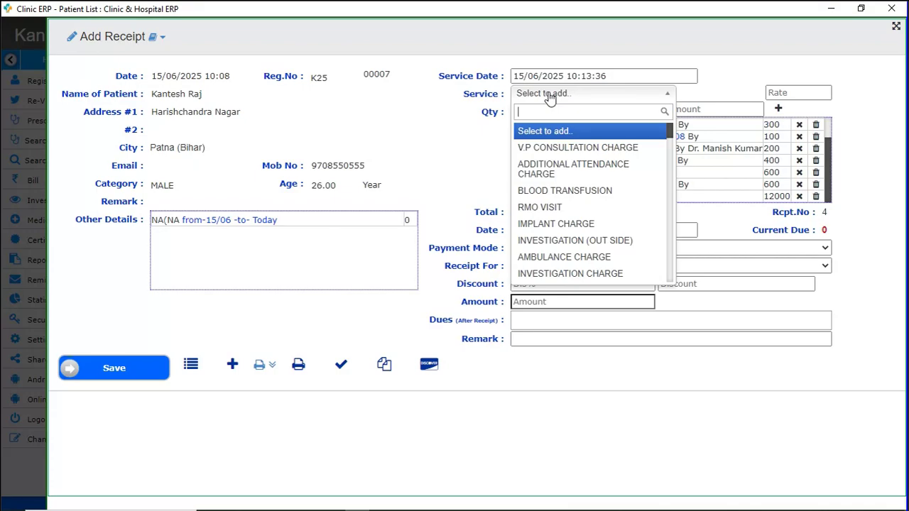
Add a NURSING CHARGE of 300 to the receipt's services.
type("n")
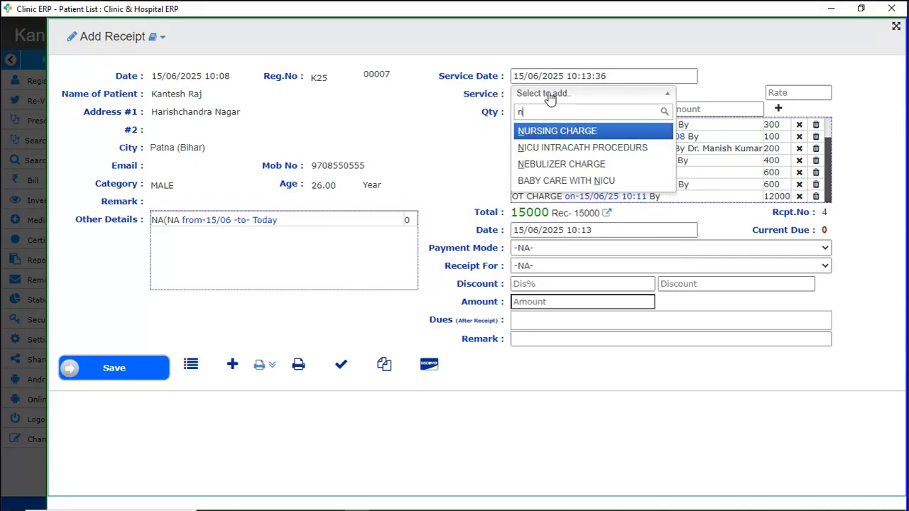
type("usr")
key("BackSpace")
key("BackSpace")
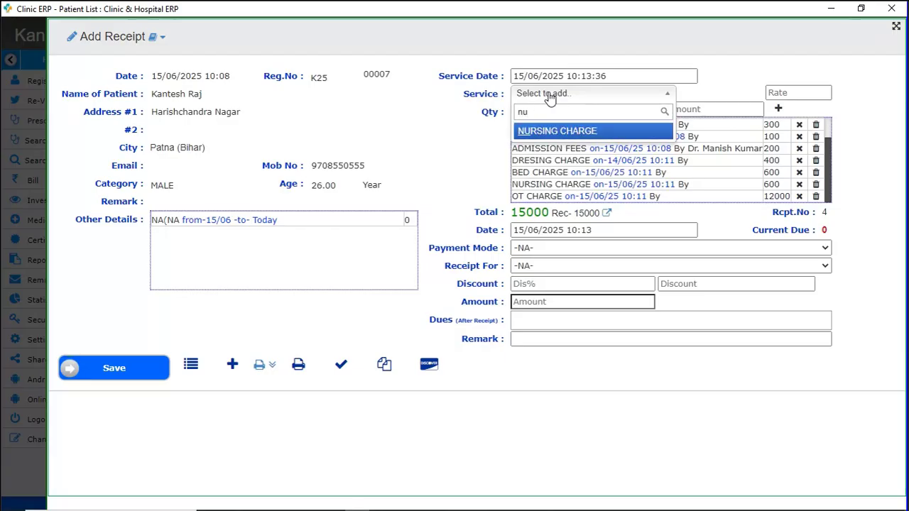
key("Return")
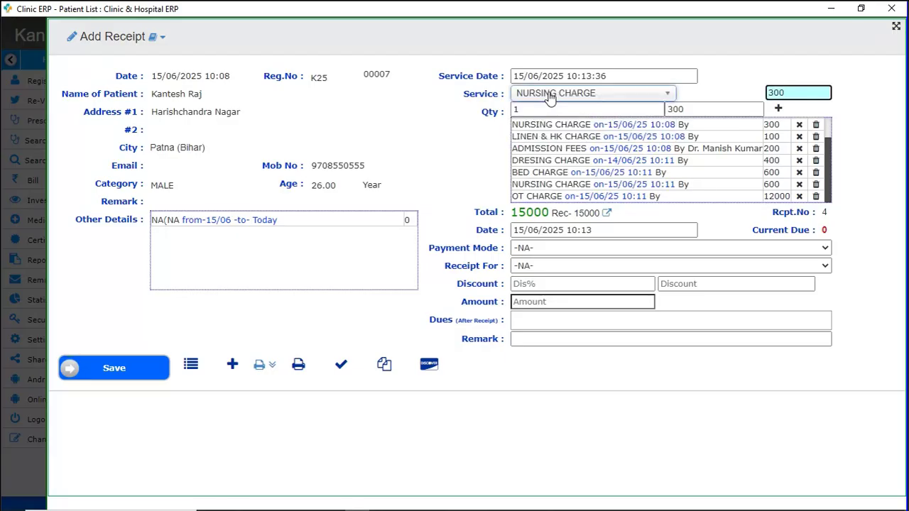
key("Return")
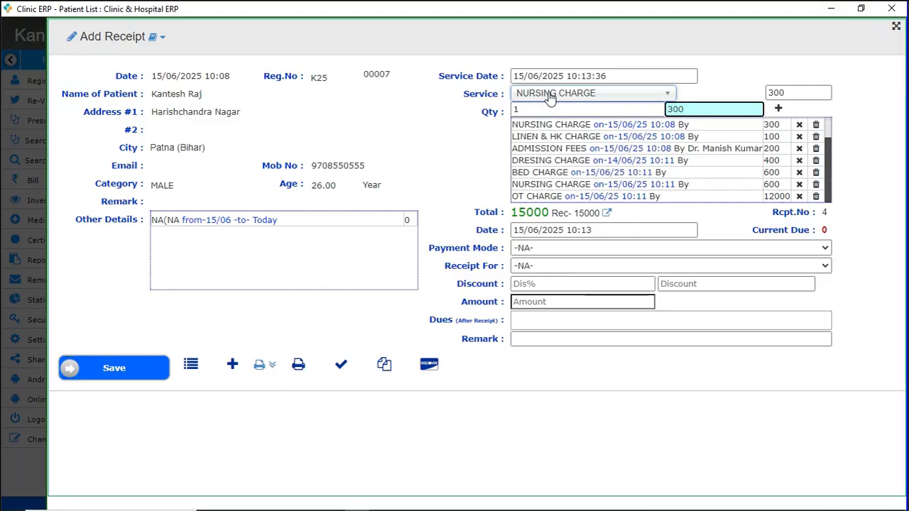
key("Return")
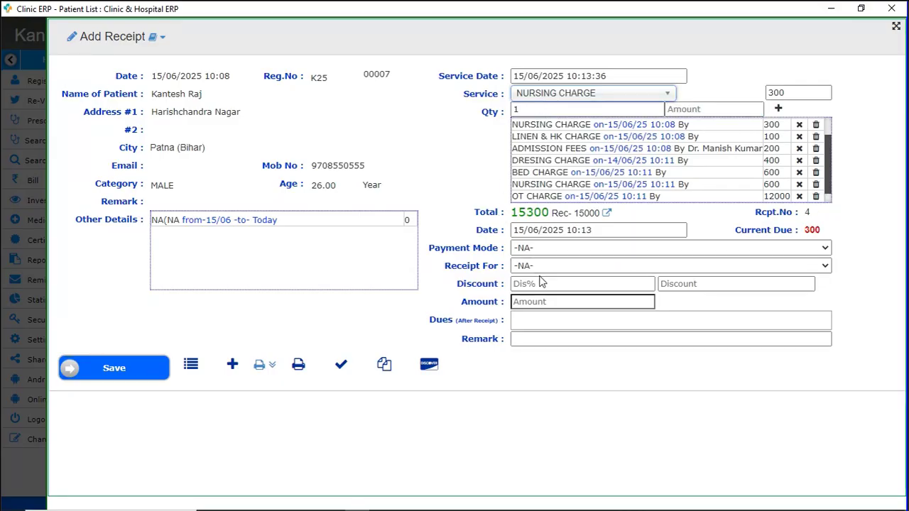
Record a Cash payment of 5000 for Hospital, bringing dues to -4700.
left_click(530, 249)
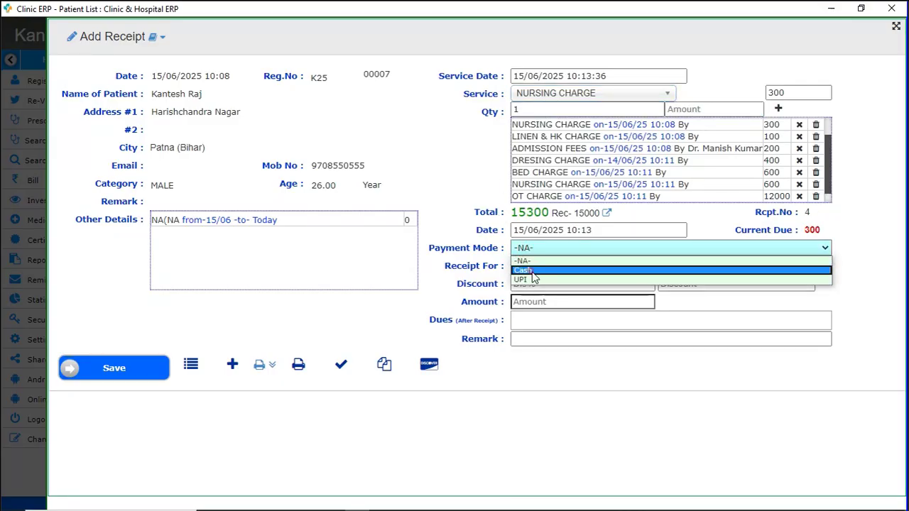
left_click(533, 269)
left_click(533, 269)
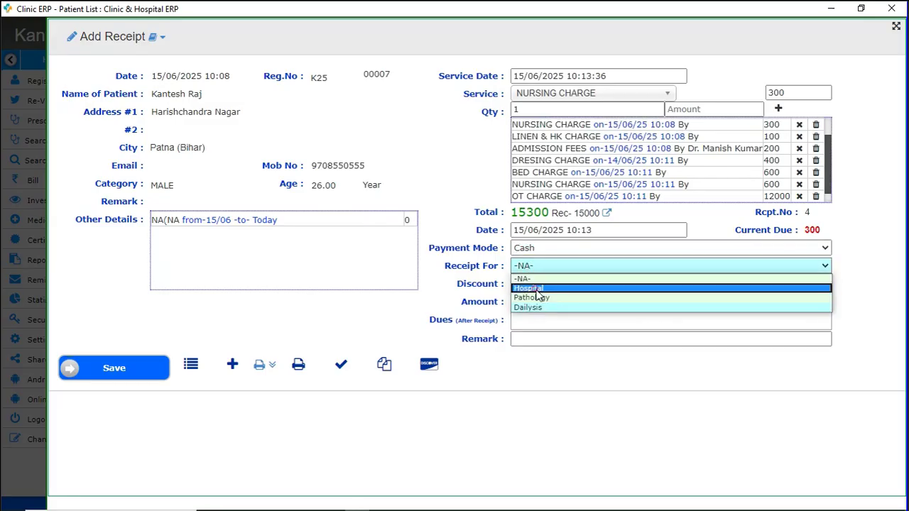
left_click(534, 288)
left_click(520, 301)
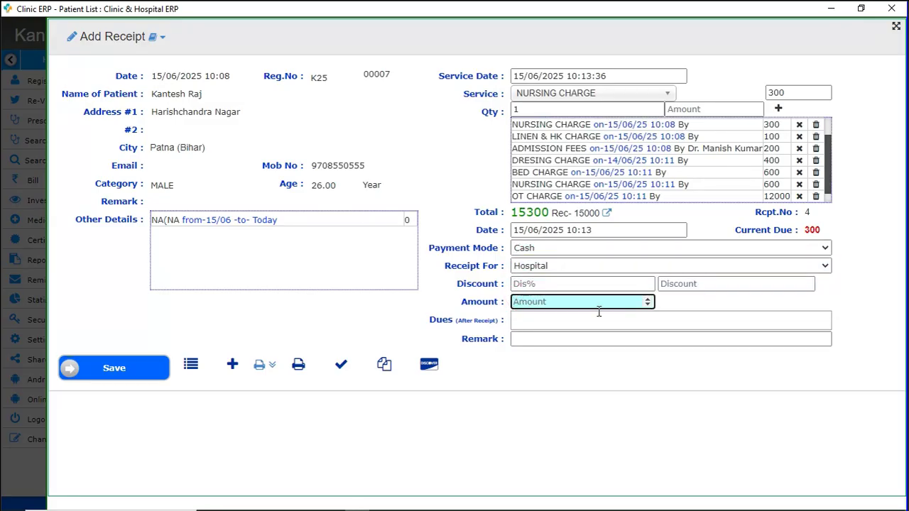
type("5000")
left_click(581, 389)
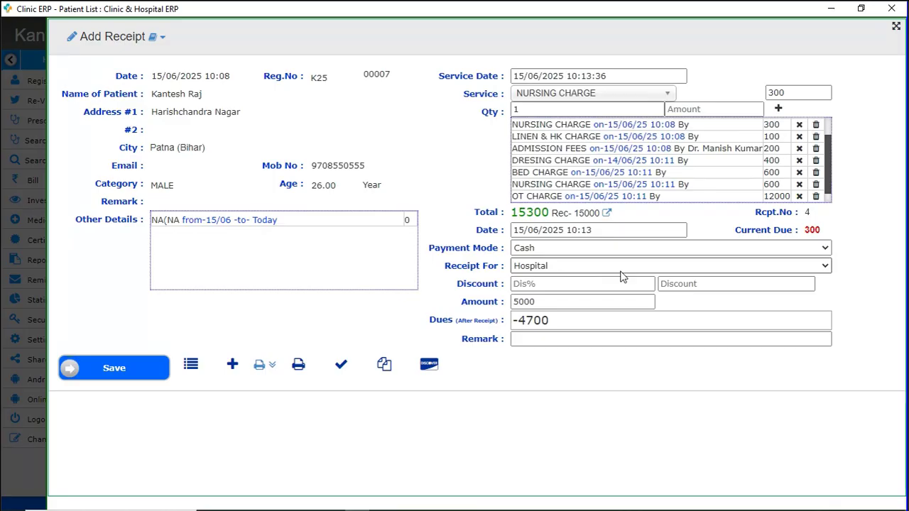
Save the 5000 cash receipt and close its money receipt preview without printing.
left_click(136, 374)
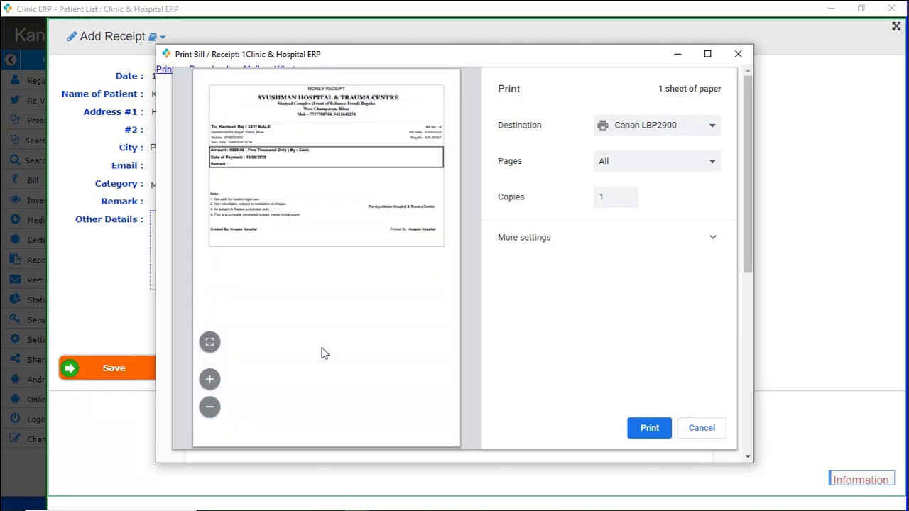
left_click(701, 428)
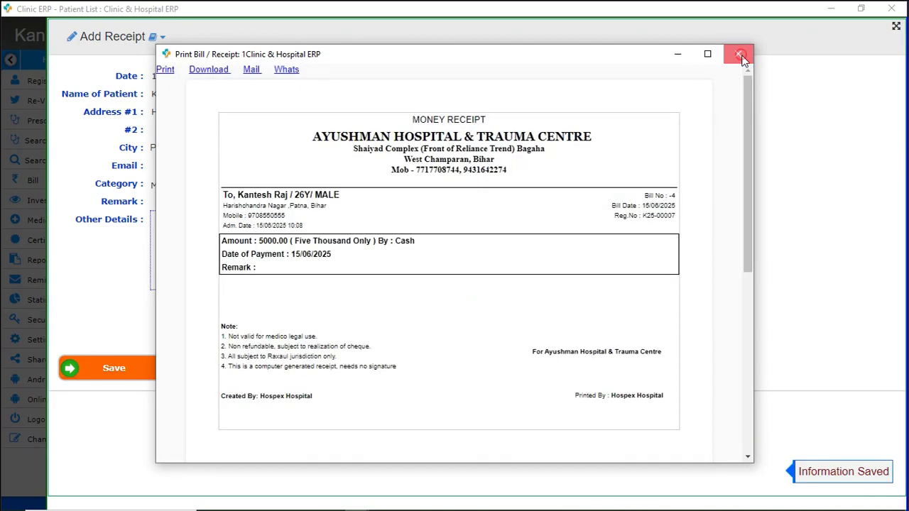
left_click(742, 59)
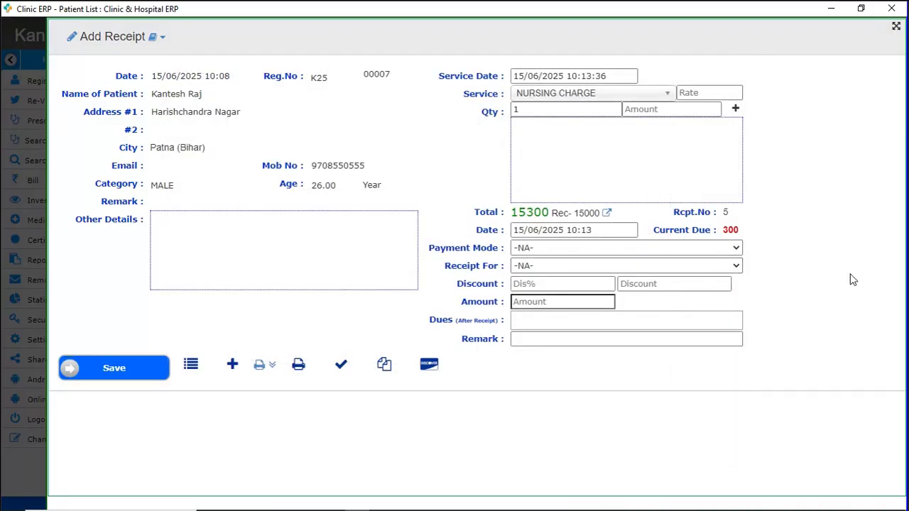
Reopen row 1's payment receipt to confirm 20000 received and -4700 due, then close it.
key("Escape")
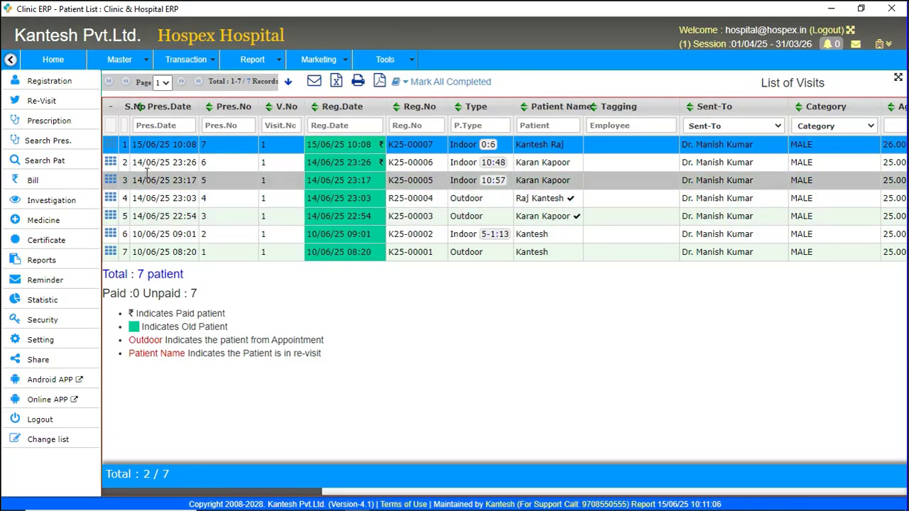
left_click(111, 145)
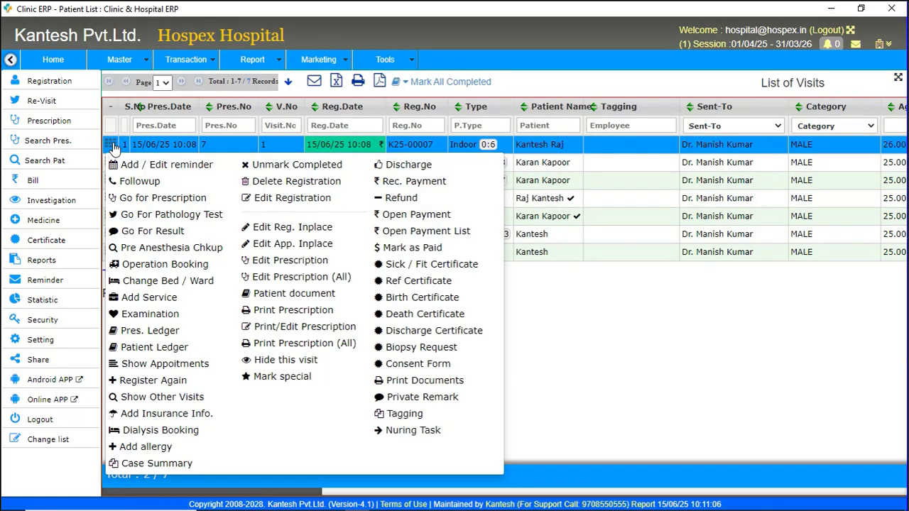
left_click(417, 186)
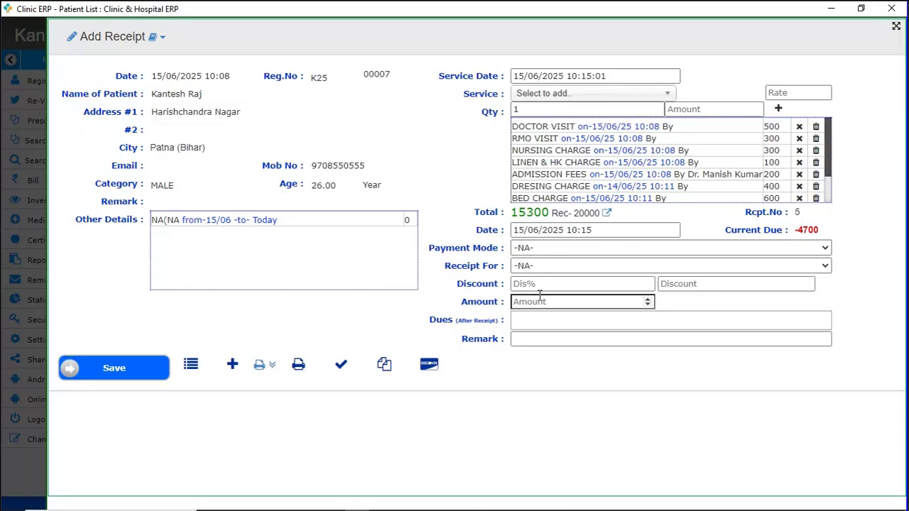
left_click(545, 408)
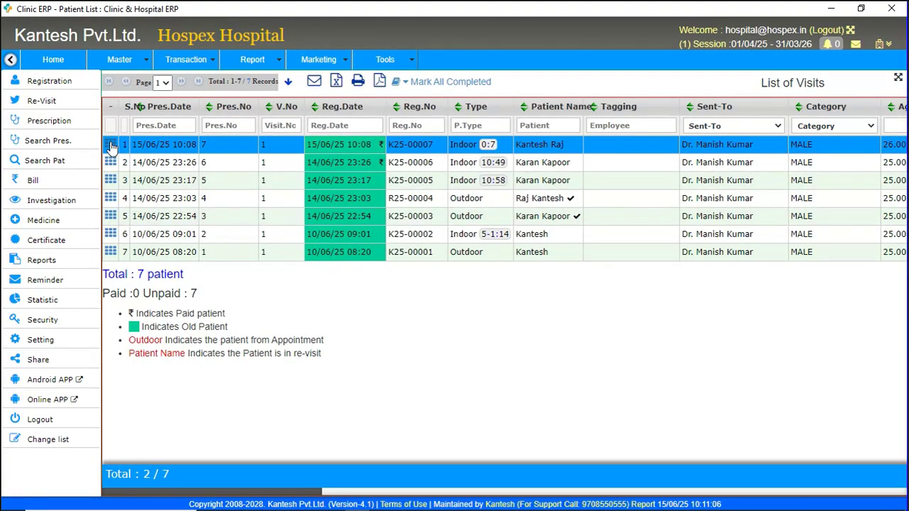
left_click(111, 144)
left_click(408, 181)
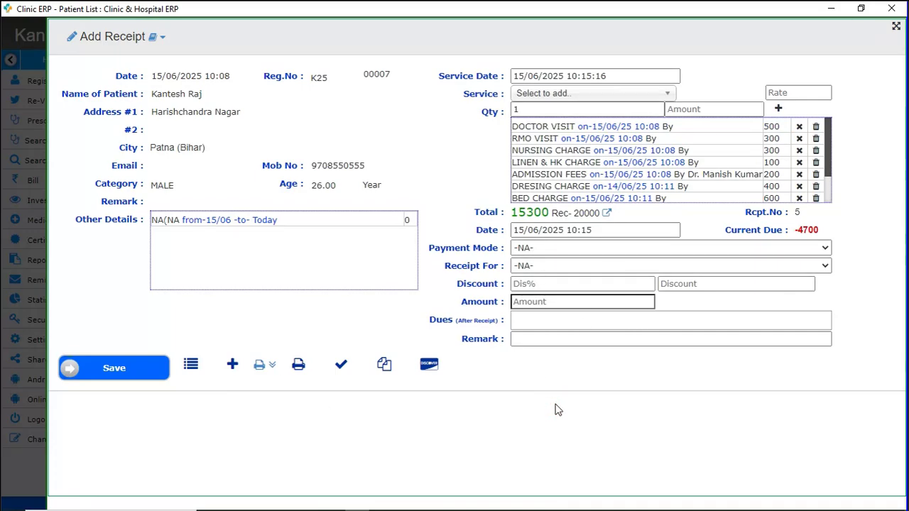
key("Escape")
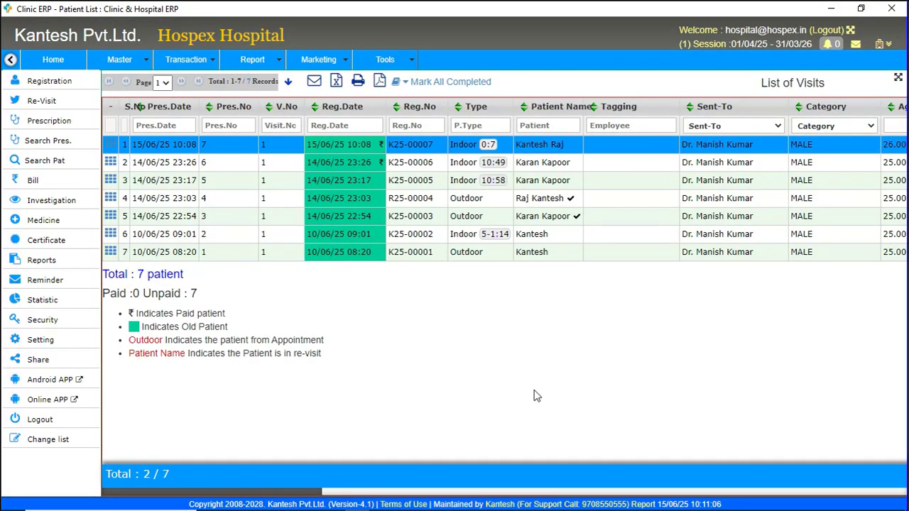
left_click(110, 144)
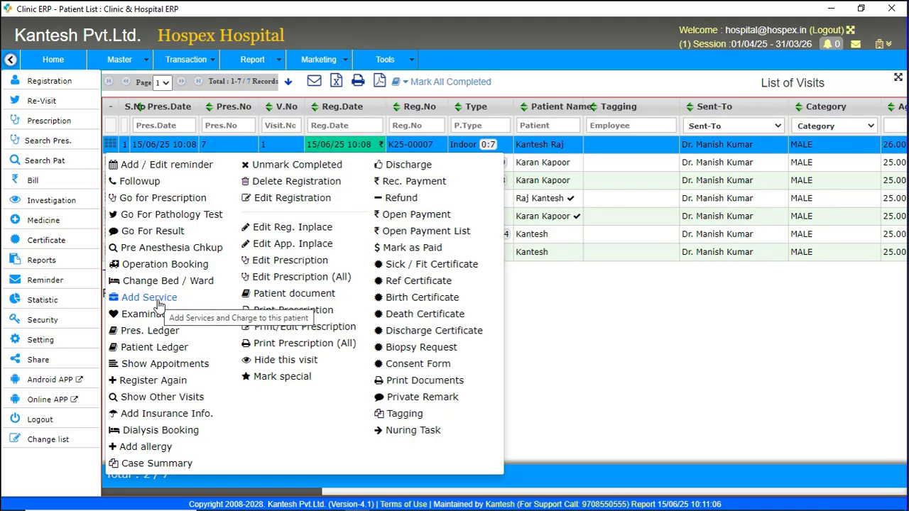
left_click(408, 181)
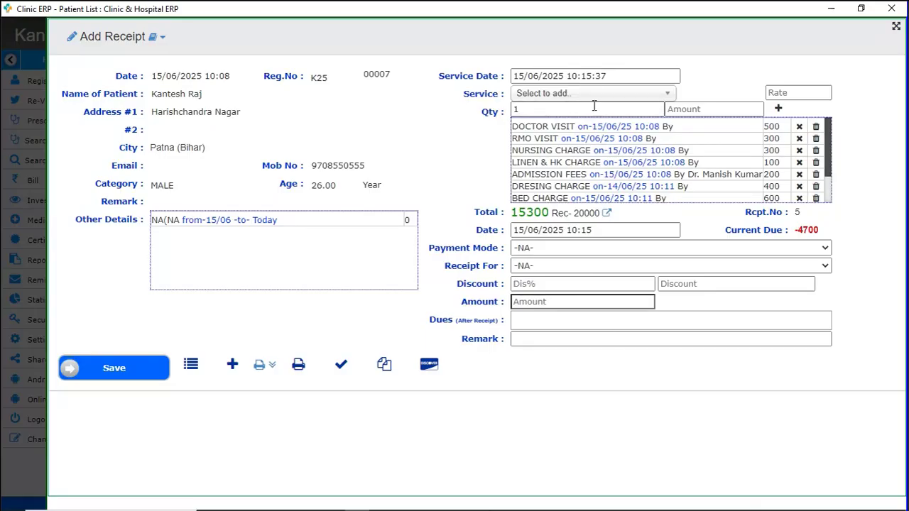
left_click(552, 389)
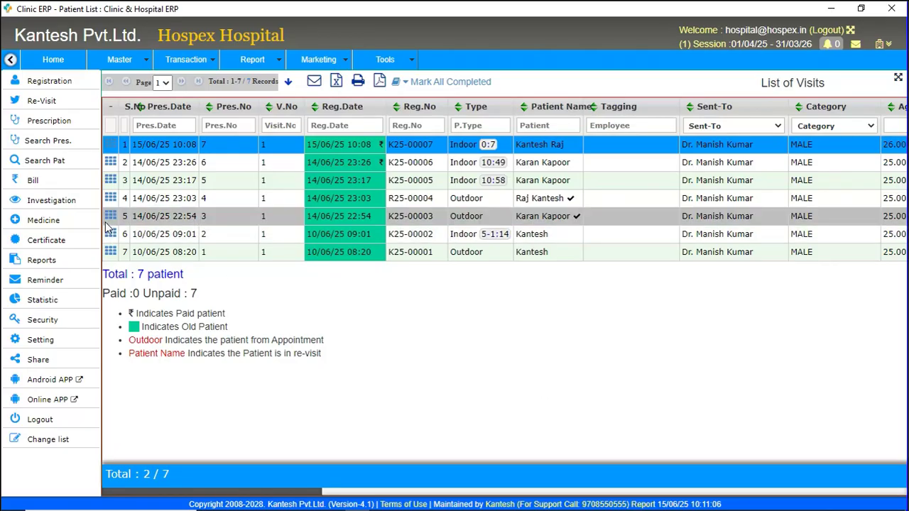
left_click(110, 145)
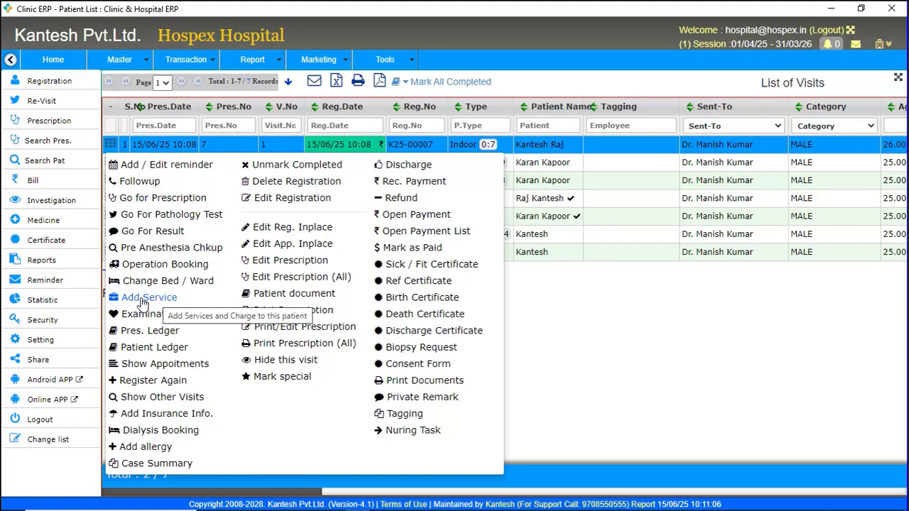
left_click(142, 299)
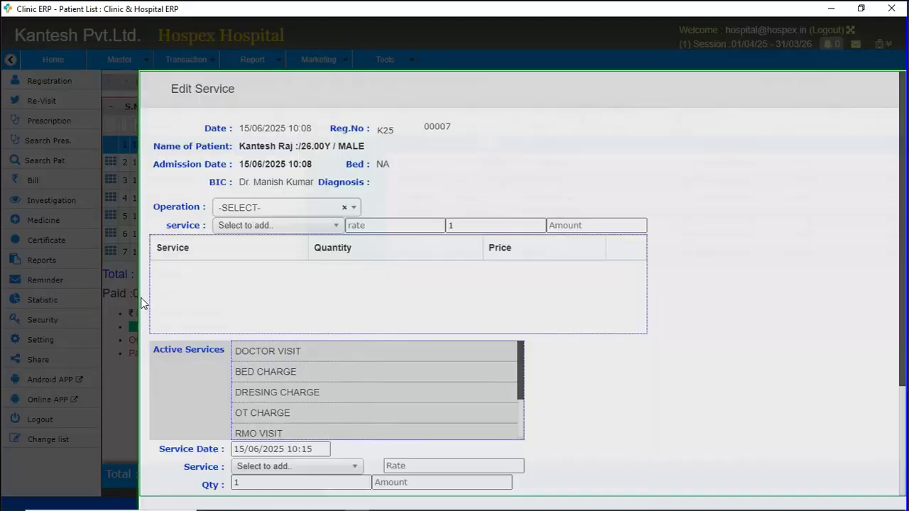
scroll(547, 297, "down", 3)
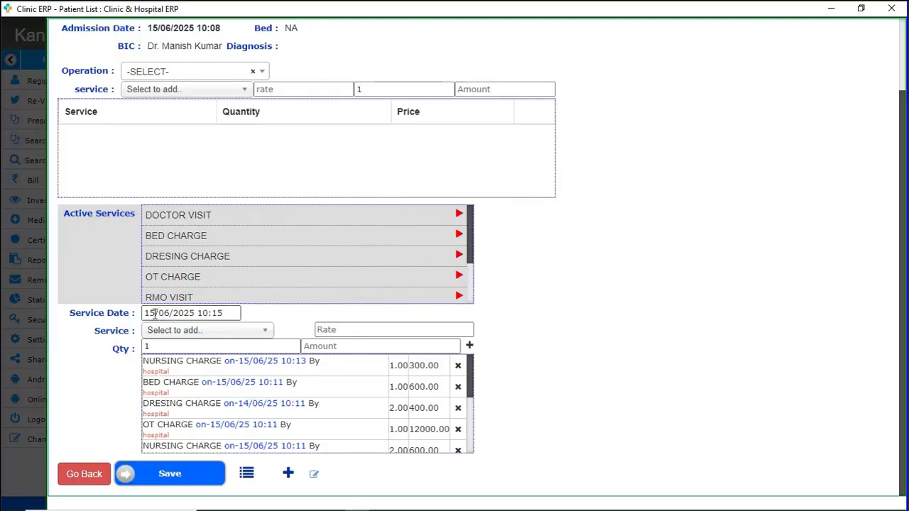
left_click(154, 314)
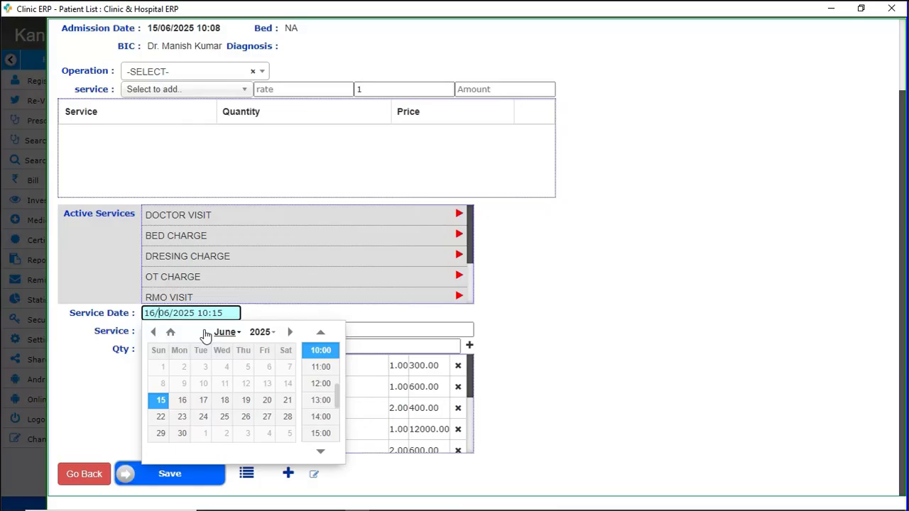
key("Tab")
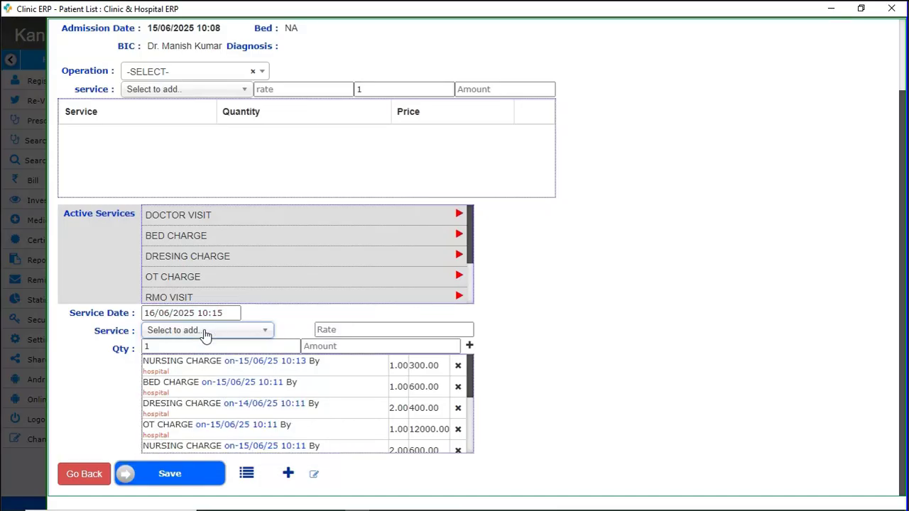
Add BED CHARGE 600 and DRESING CHARGE 200 to the service list.
type("be")
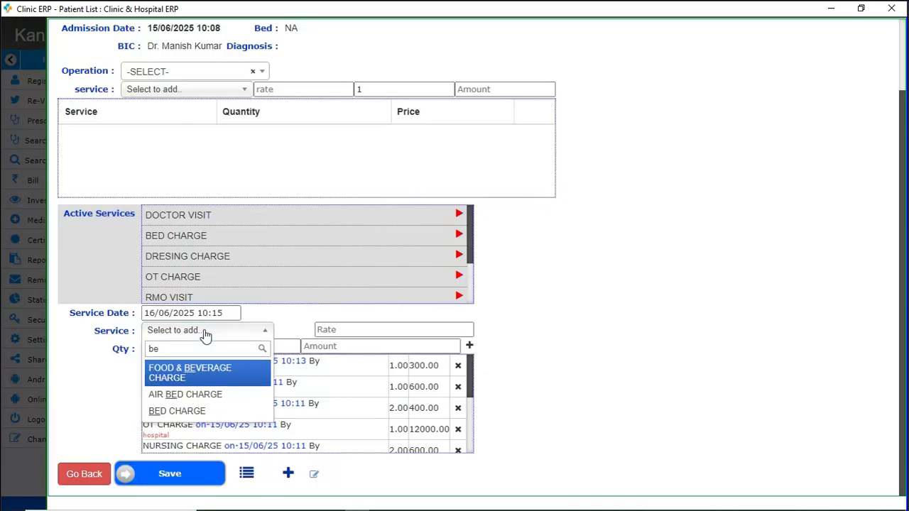
key("Down")
key("Down")
key("Return")
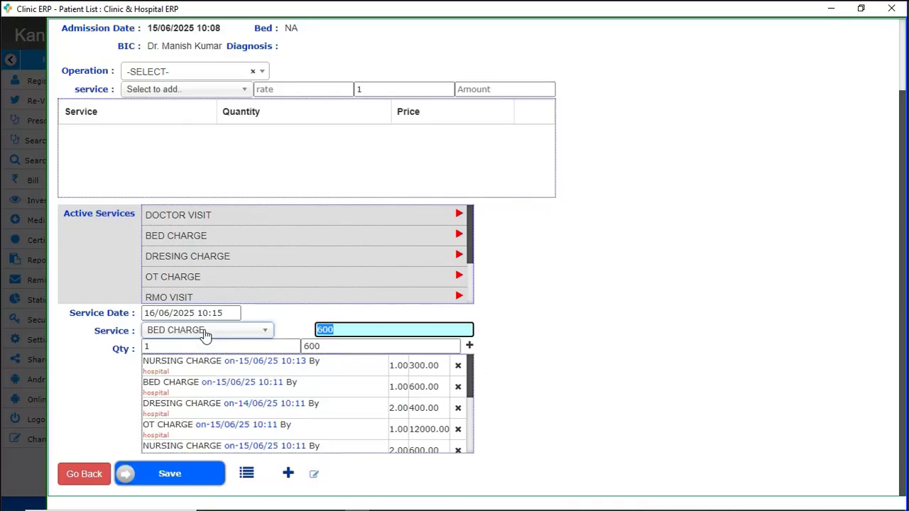
key("Tab")
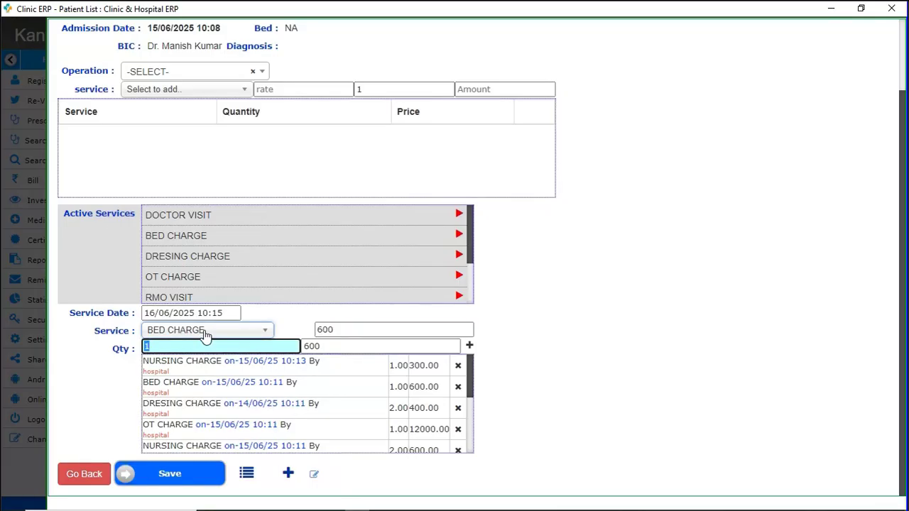
key("Tab")
key("Return")
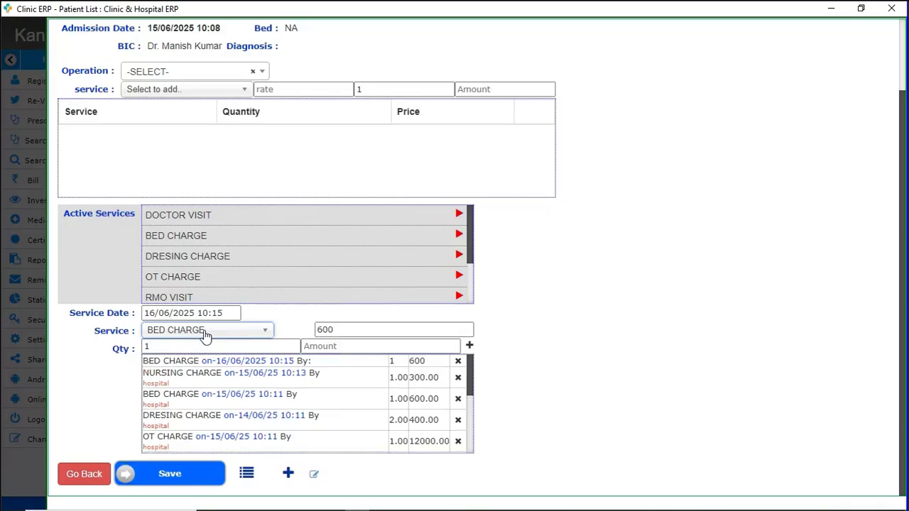
left_click(204, 331)
type("dres")
key("Return")
key("Tab")
key("Tab")
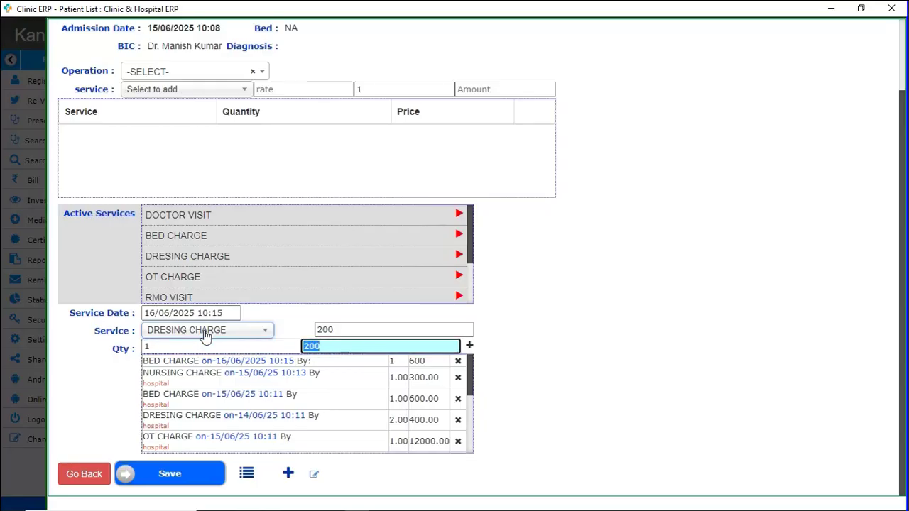
key("Return")
Add NURSING CHARGE 300 and DOCTOR VISIT 500, then save all four services.
left_click(205, 332)
type("nus")
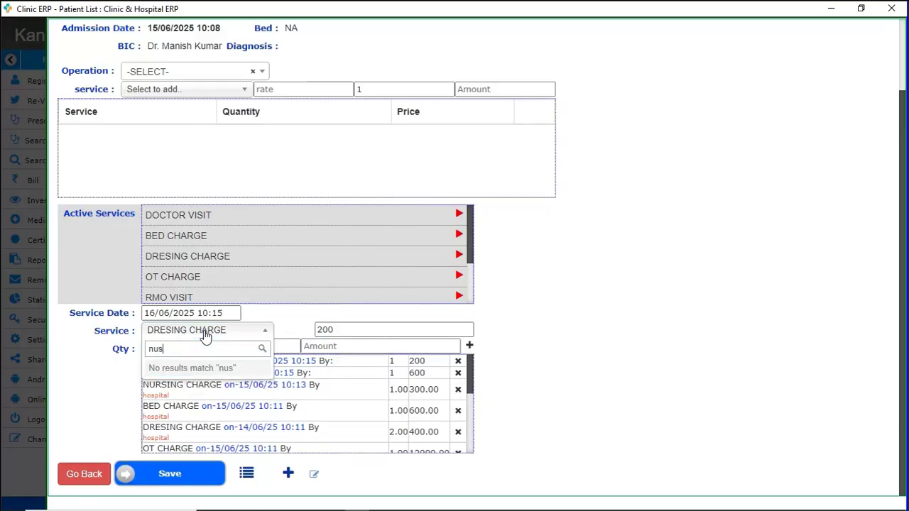
key("BackSpace")
type("r")
key("Return")
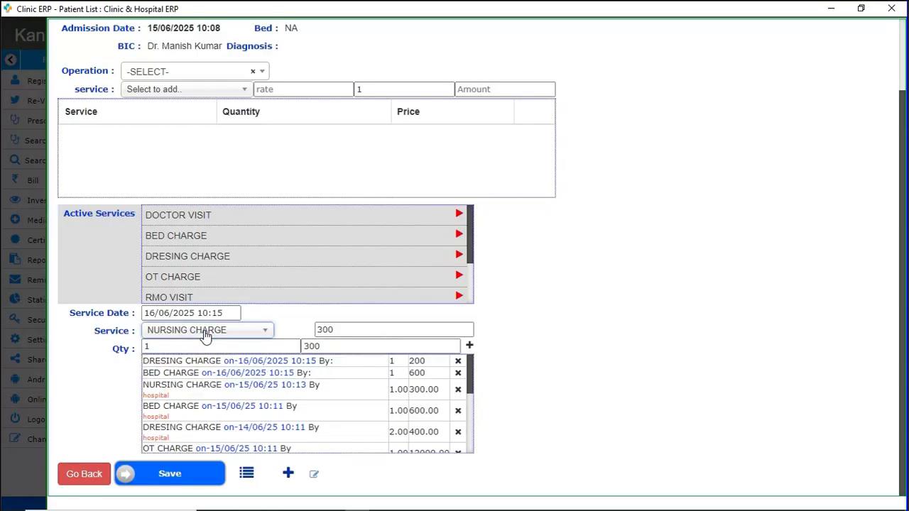
key("Tab")
key("Tab")
key("Tab")
key("Return")
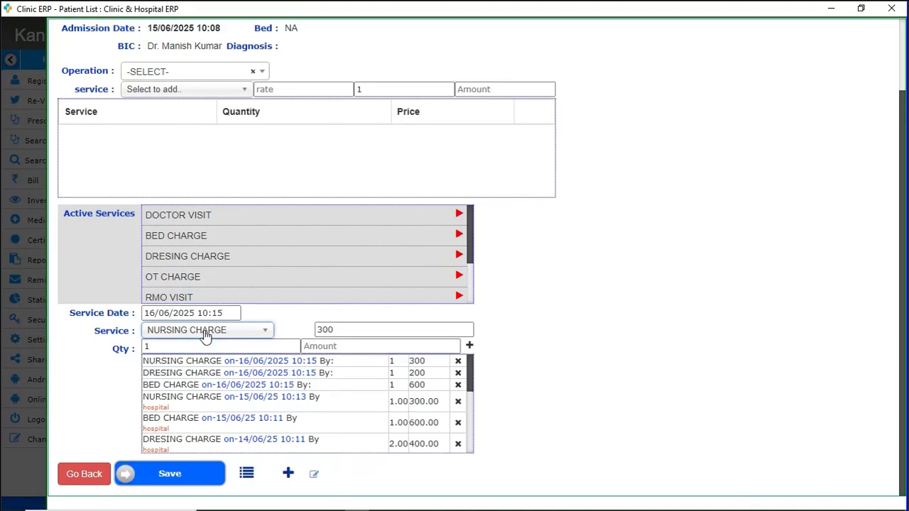
left_click(205, 331)
type("do")
key("Down")
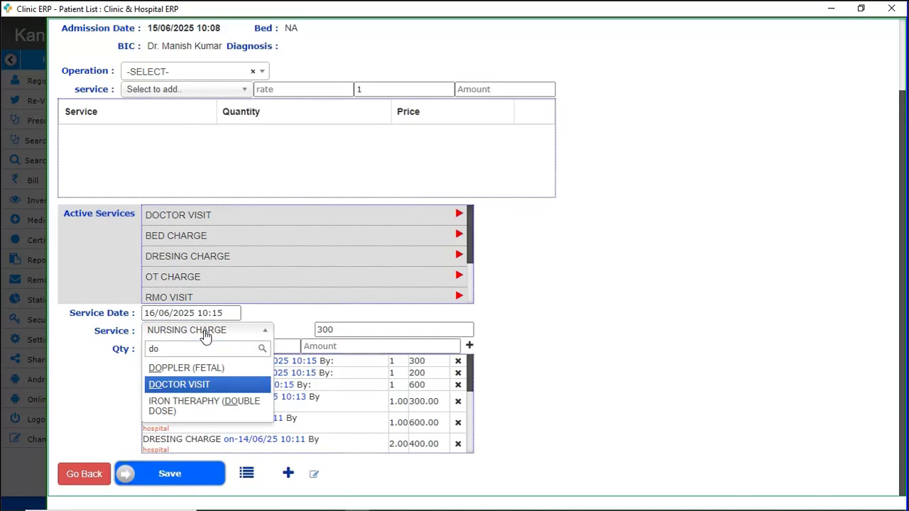
key("Return")
key("Tab")
key("Tab")
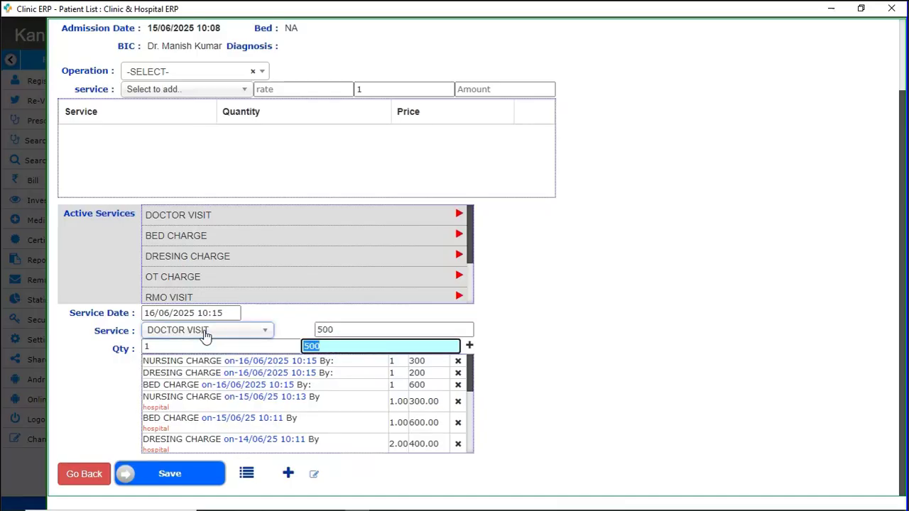
key("Return")
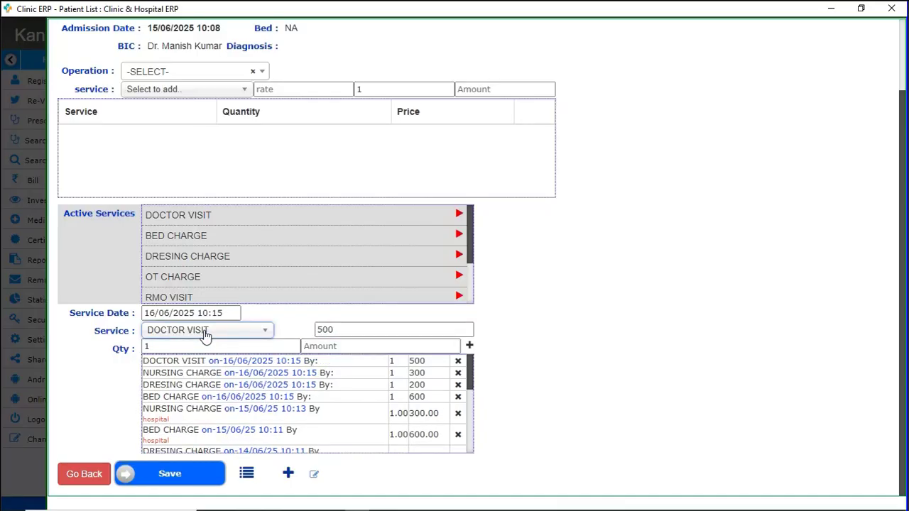
left_click(179, 483)
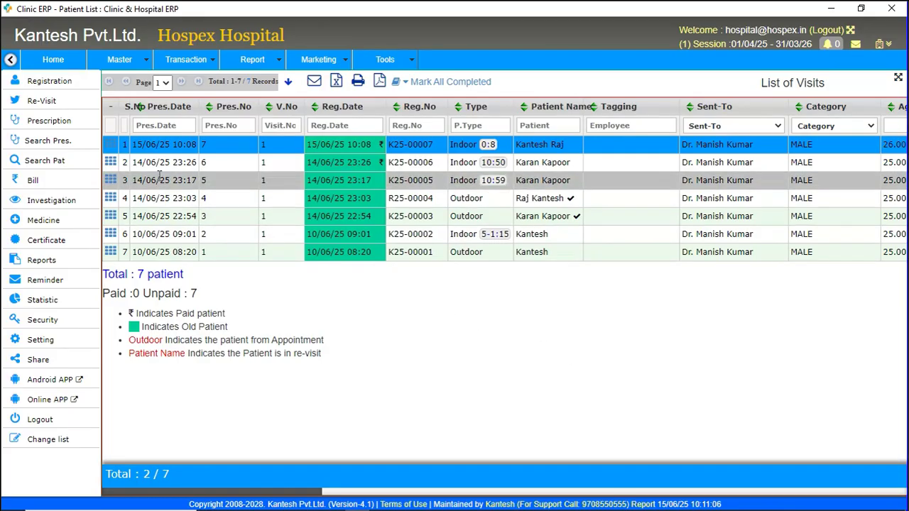
left_click(111, 146)
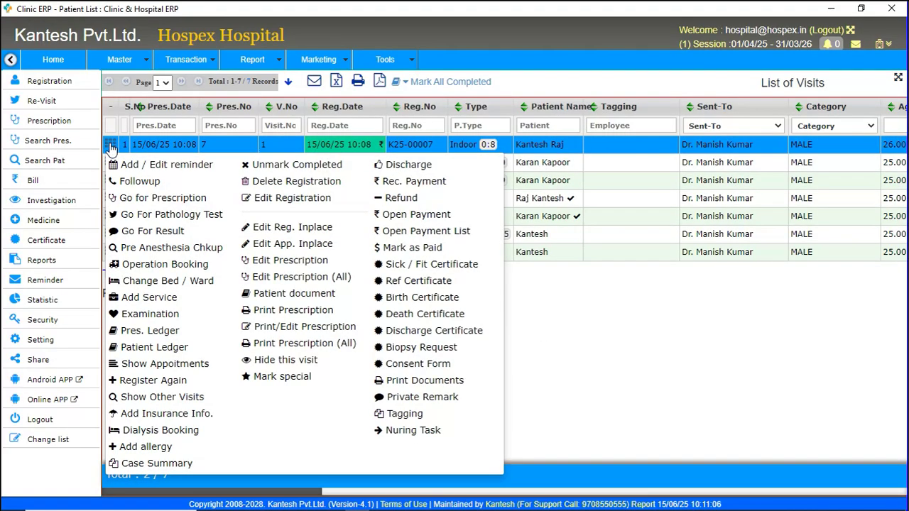
left_click(424, 184)
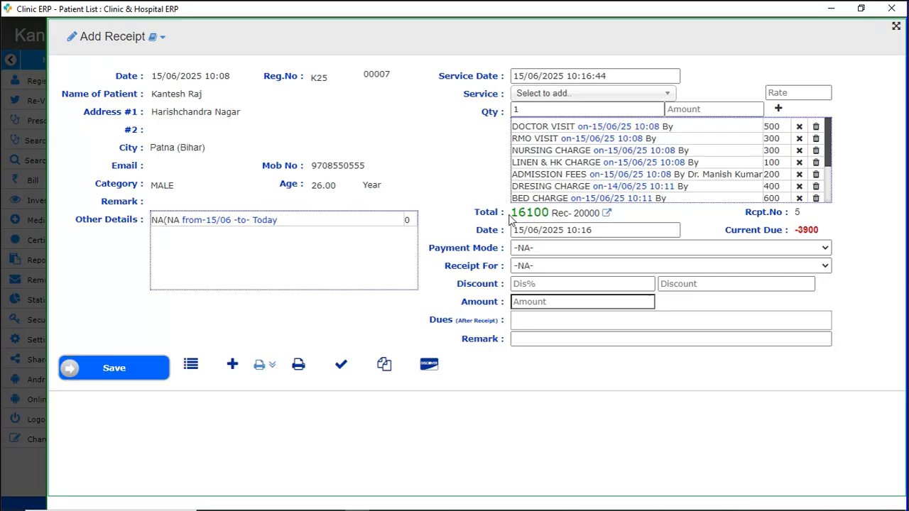
left_click_drag(509, 214, 601, 215)
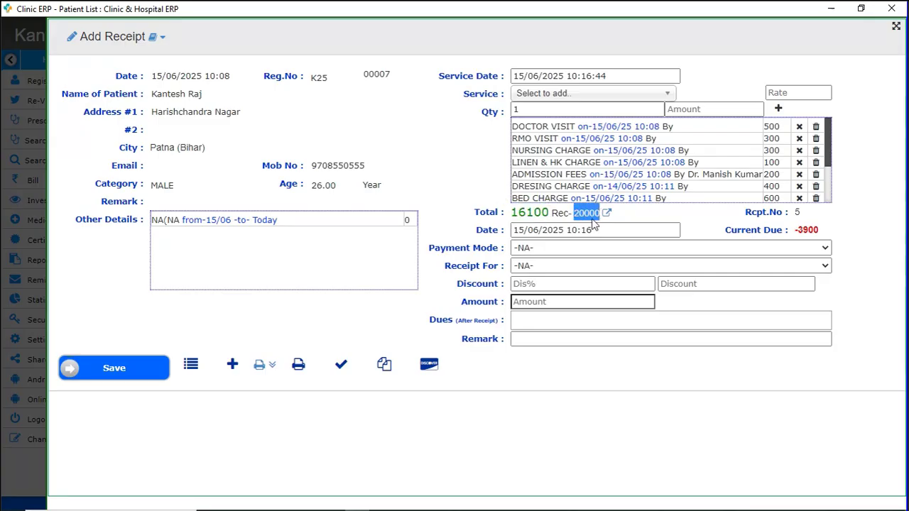
left_click_drag(798, 229, 823, 232)
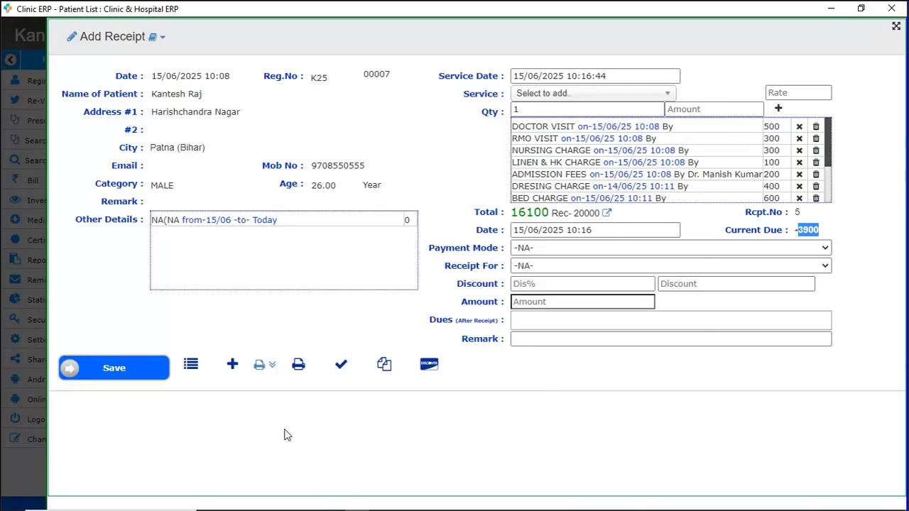
left_click(260, 366)
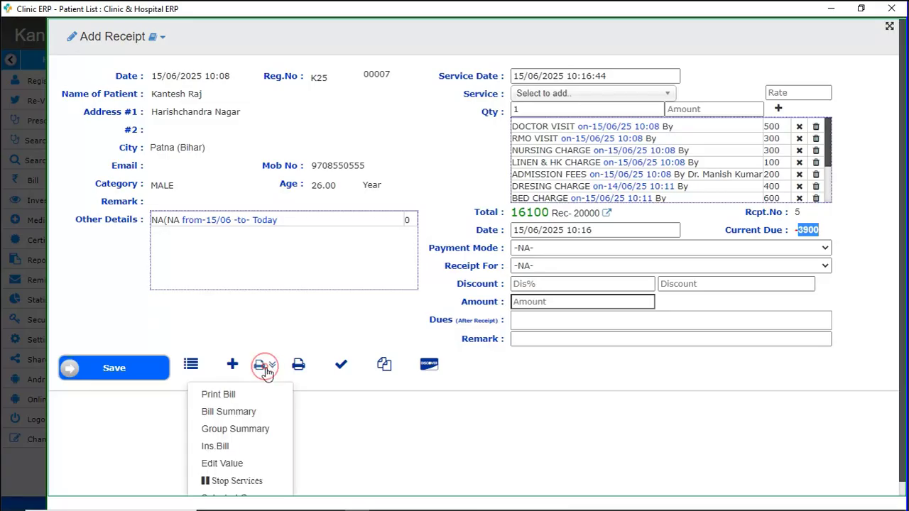
left_click(224, 398)
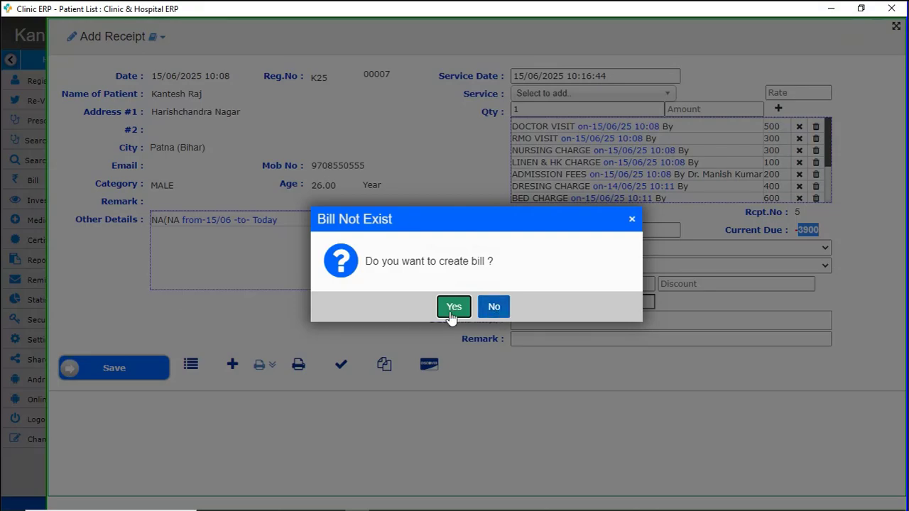
left_click(498, 311)
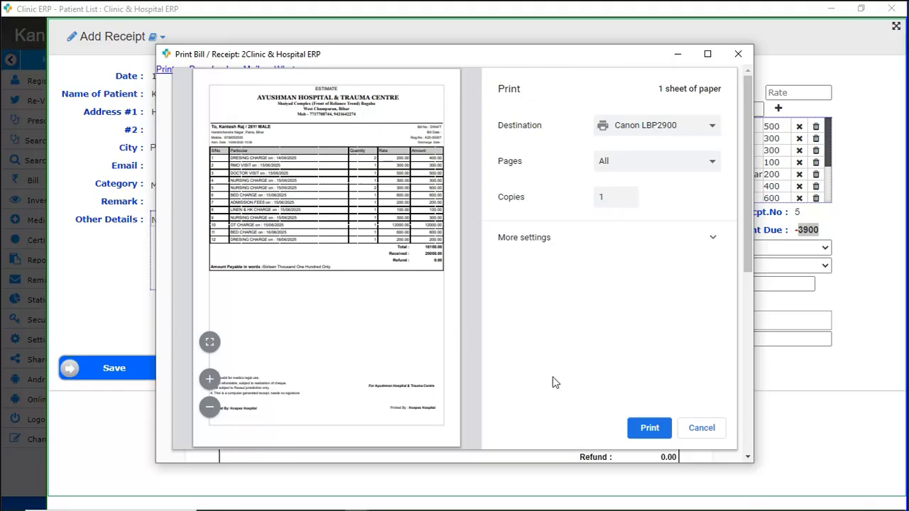
left_click(700, 428)
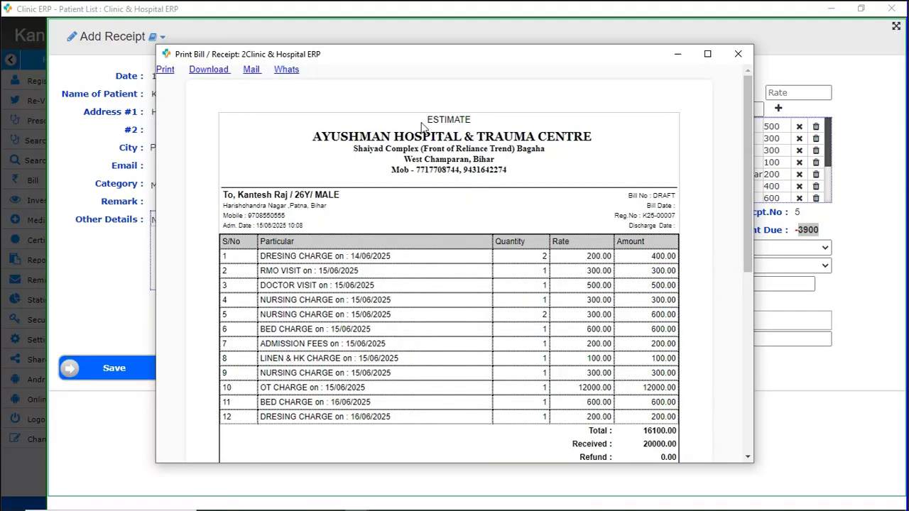
Review the draft ESTIMATE bill's 12 items and 16100 total, then close the preview.
left_click_drag(425, 119, 471, 119)
left_click_drag(654, 195, 675, 195)
scroll(360, 282, "down", 1)
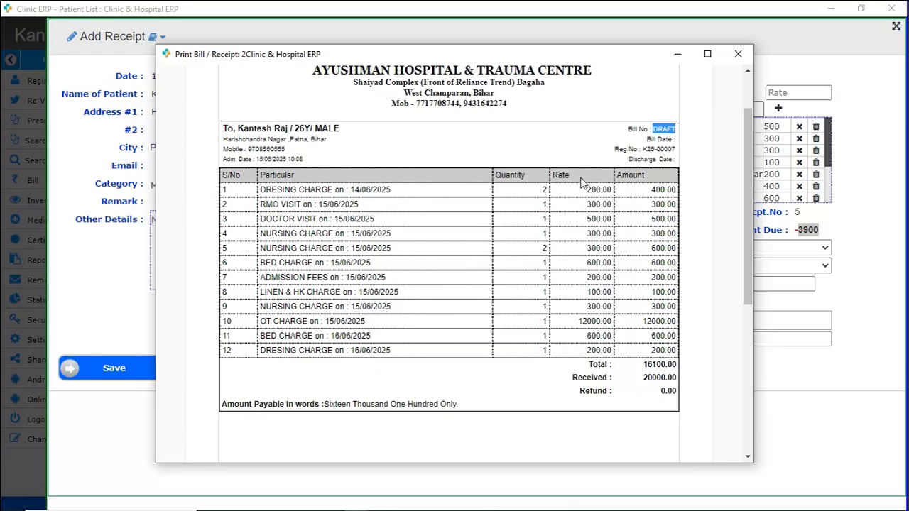
scroll(640, 356, "down", 1)
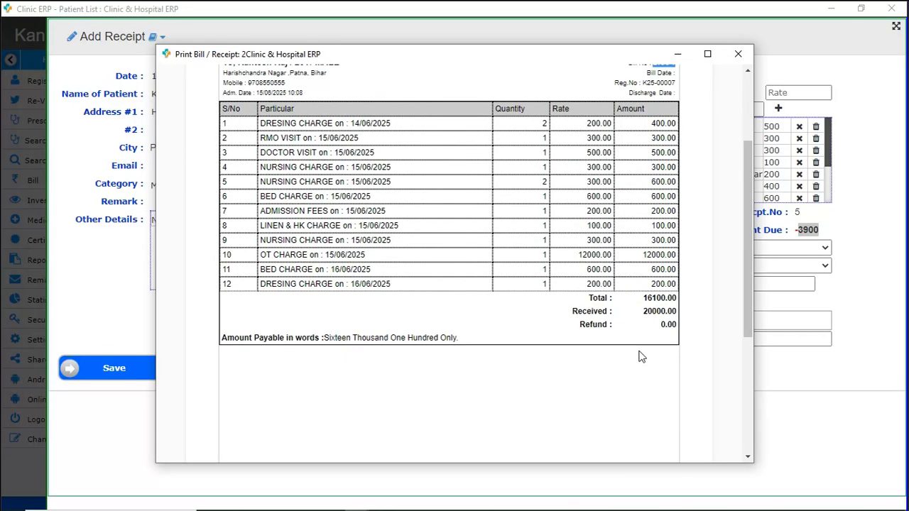
scroll(640, 356, "down", 3)
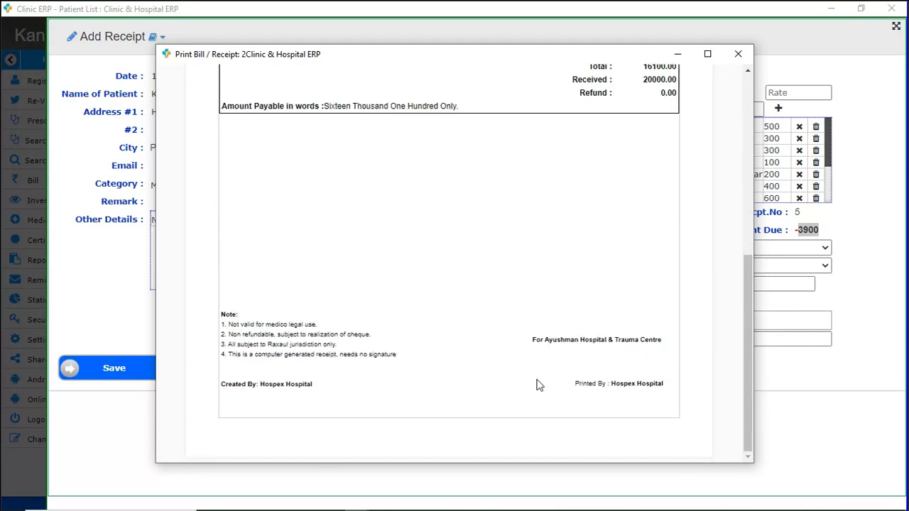
scroll(537, 385, "up", 3)
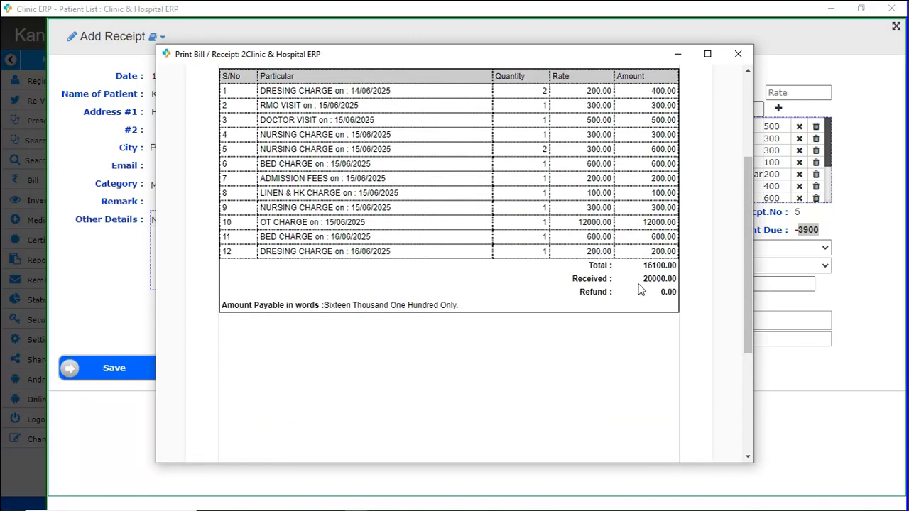
left_click_drag(643, 266, 672, 278)
scroll(618, 338, "up", 3)
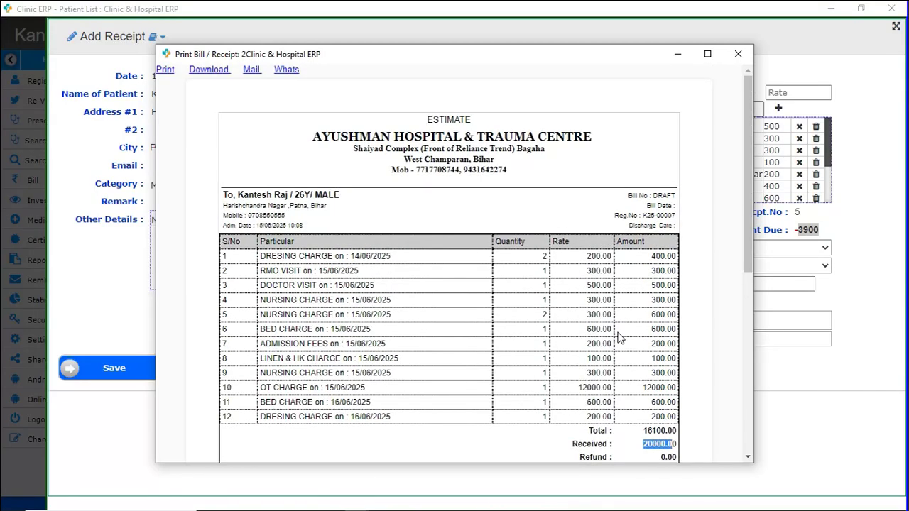
left_click(741, 57)
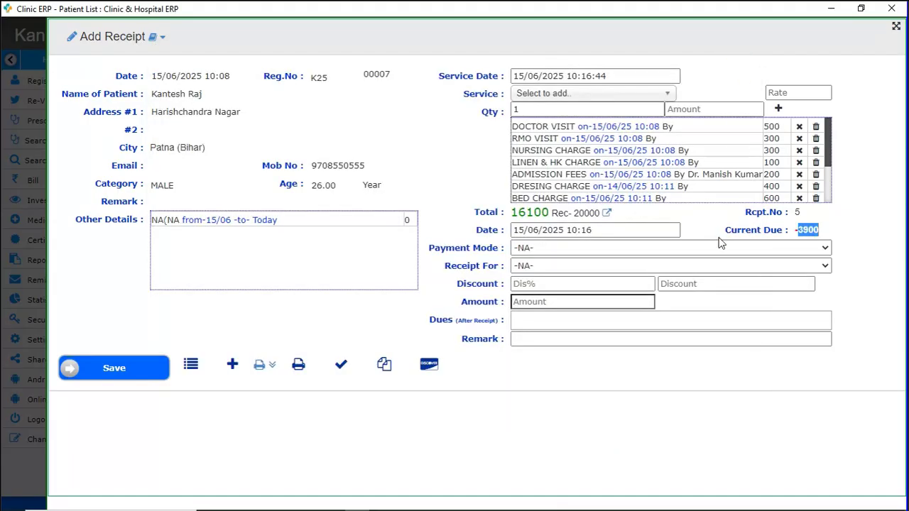
Close the receipt and open Add Service for the newest visit with its service list.
left_click(601, 413)
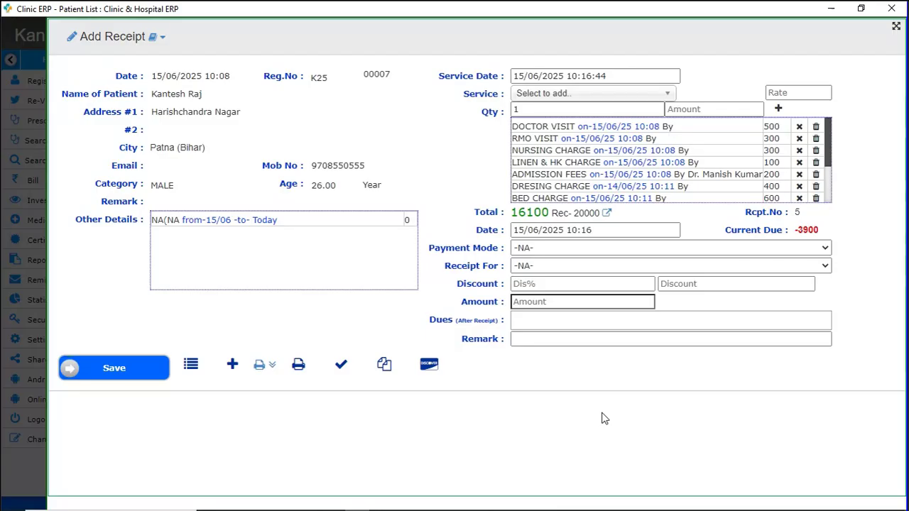
key("Escape")
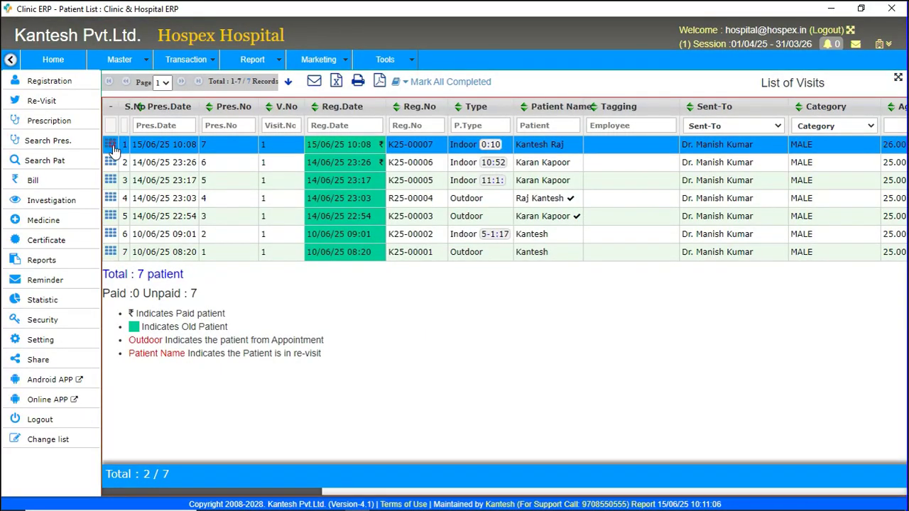
left_click(110, 144)
left_click(149, 298)
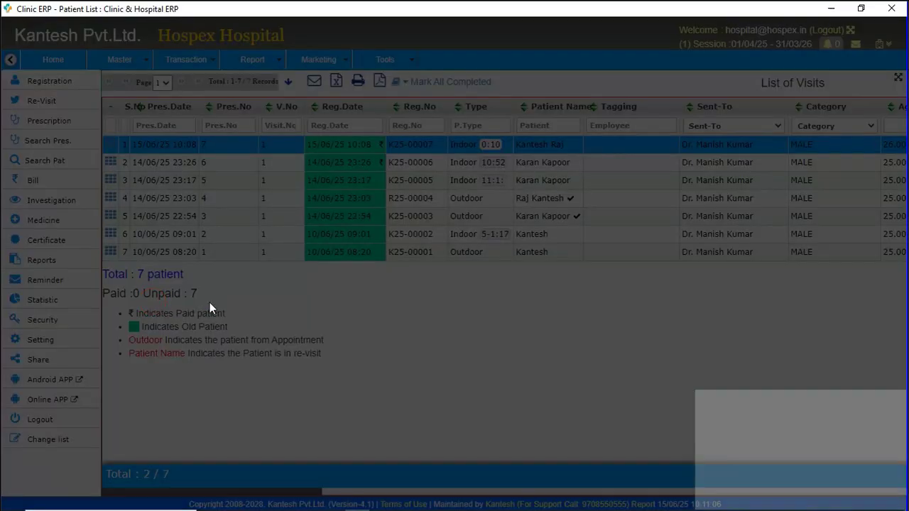
scroll(601, 380, "down", 2)
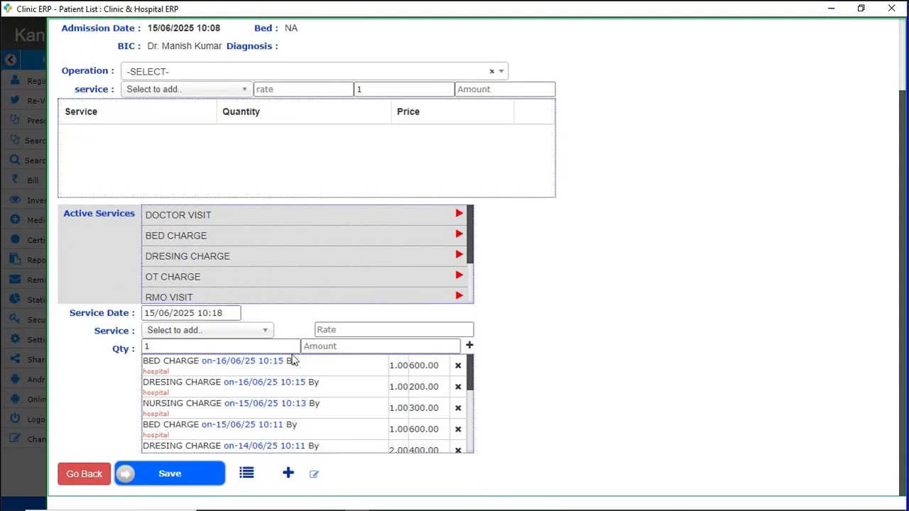
left_click(194, 332)
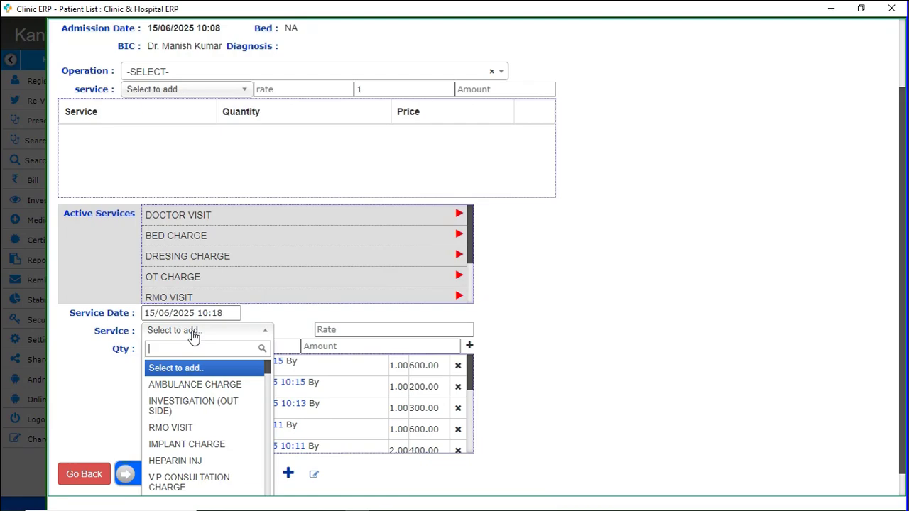
Add OXYGEN CHARGE 300 with GLOVES- 7 (25) and OXYGEN FACE MASK (275) sub-items.
type("ox")
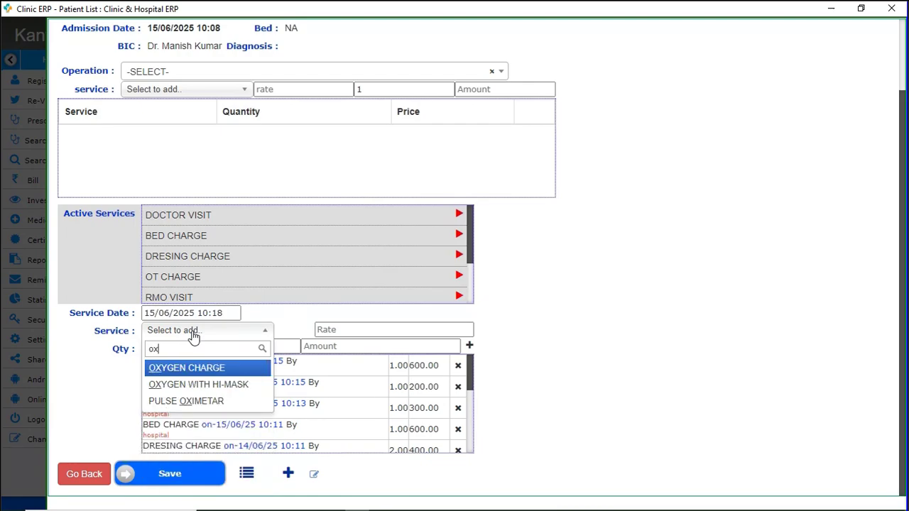
key("Return")
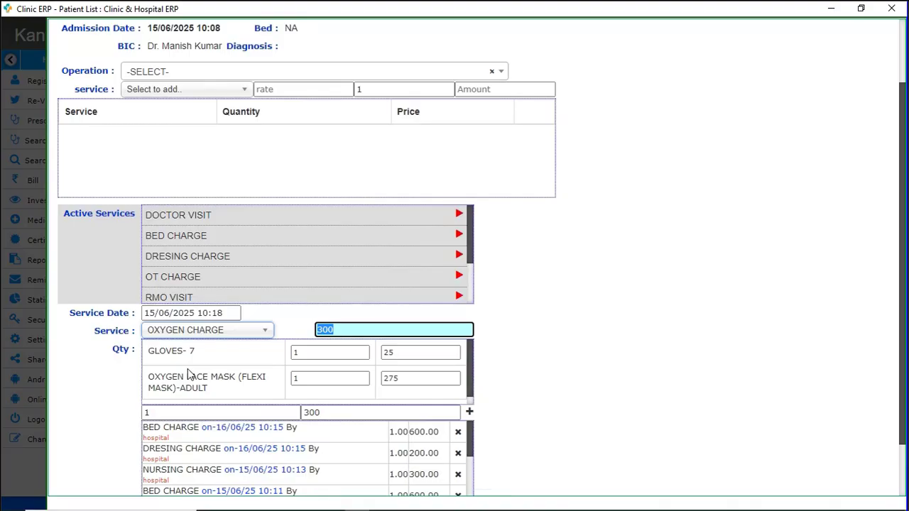
triple_click(150, 353)
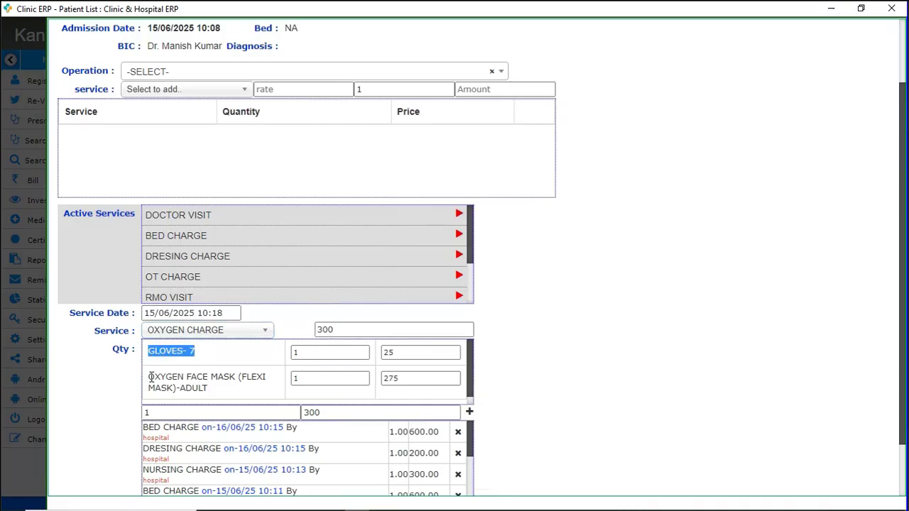
left_click_drag(151, 377, 212, 389)
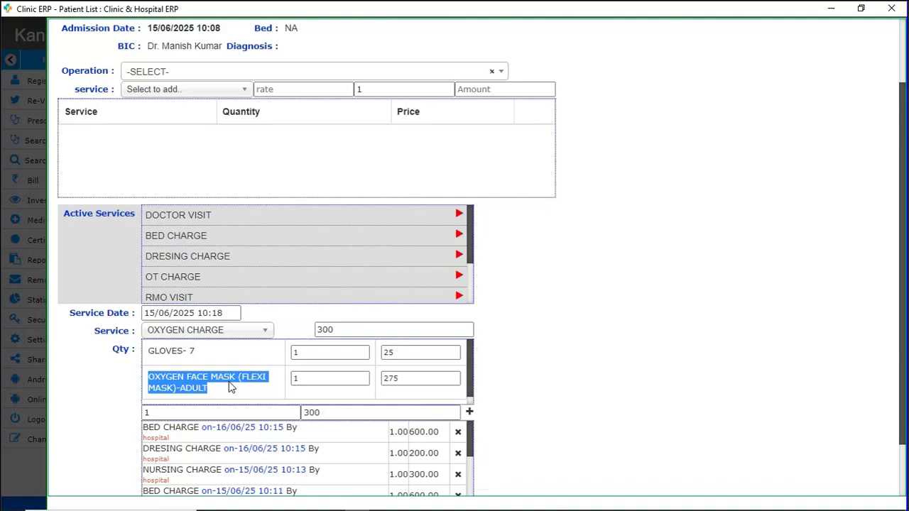
double_click(336, 330)
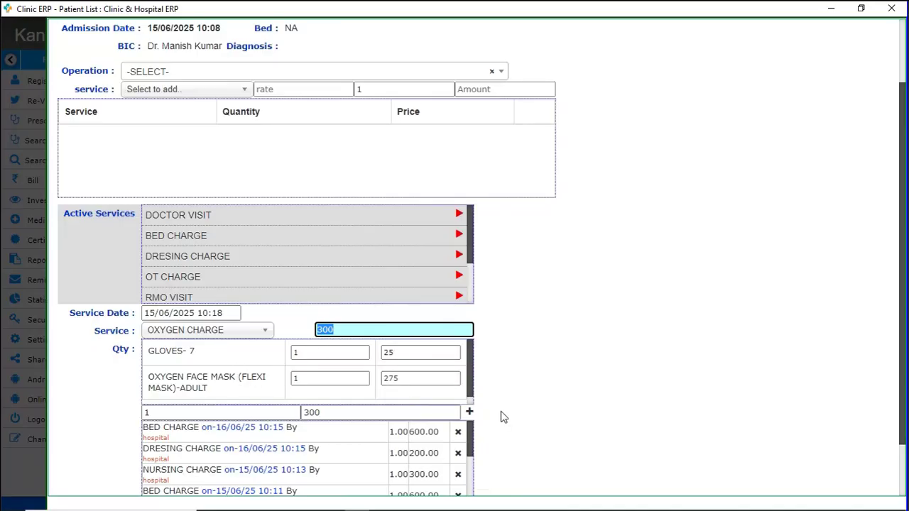
key("Tab")
key("Tab")
key("Tab")
key("Tab")
key("Tab")
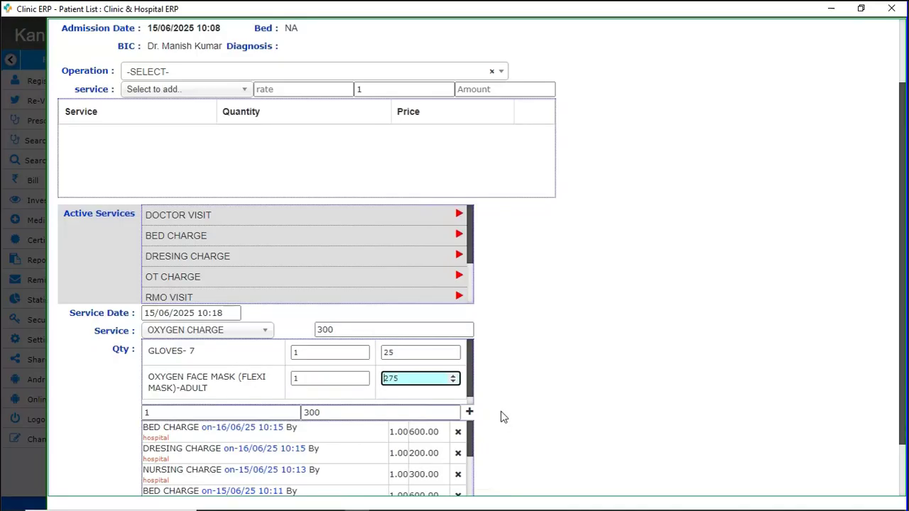
key("Return")
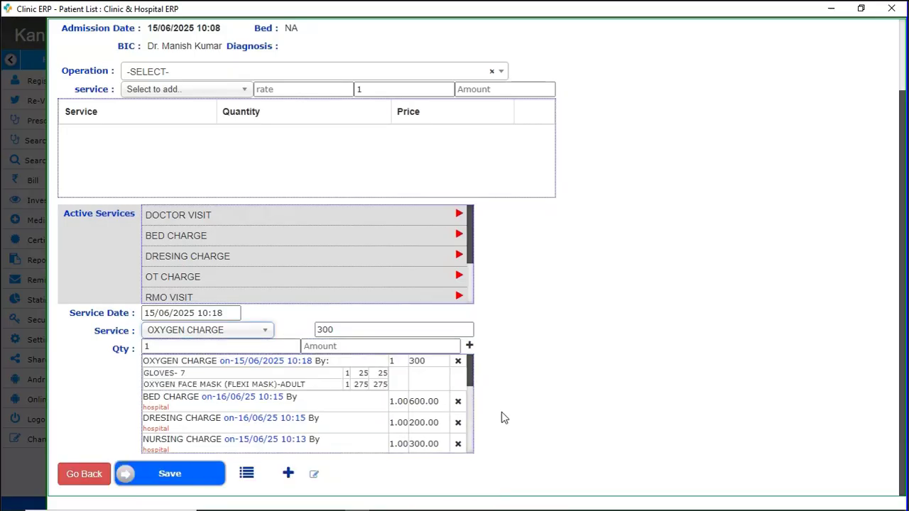
Add a DOCTOR VISIT service at a rate of 2000.
left_click(257, 331)
type("d")
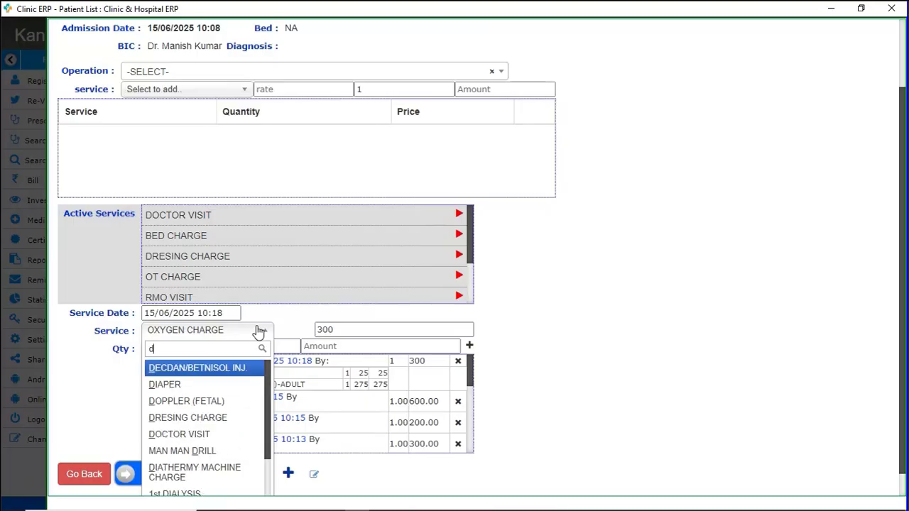
type("oc")
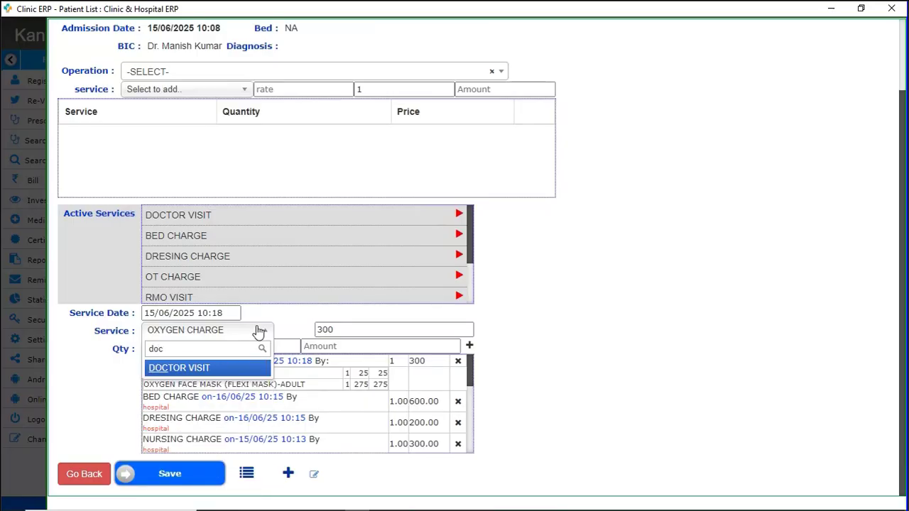
key("Return")
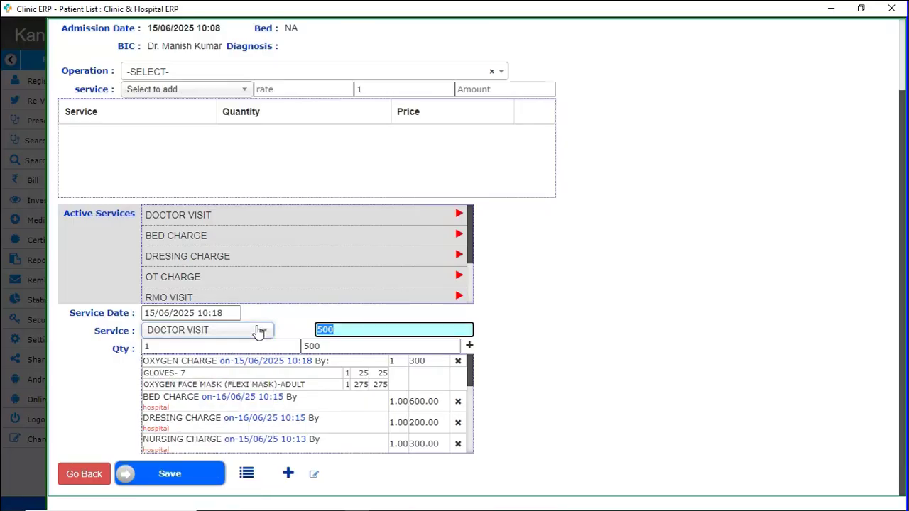
type("2000")
key("Return")
key("Return")
key("Return")
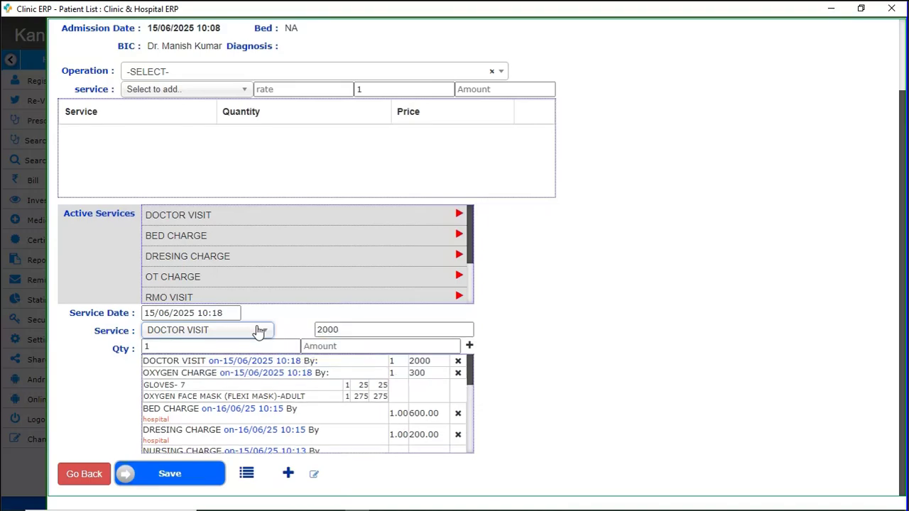
Add a PHYSIOTHERAPY CHARGE service at a rate of 1500.
left_click(259, 331)
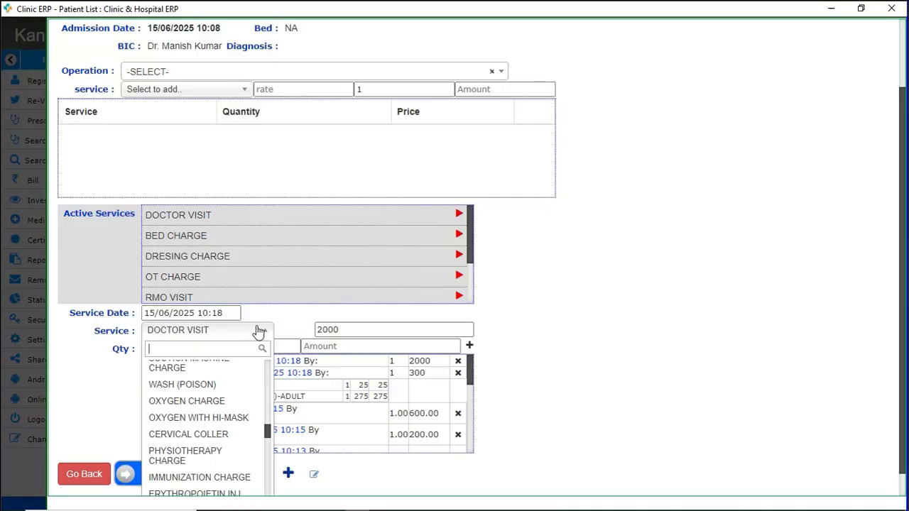
scroll(259, 331, "down", 2)
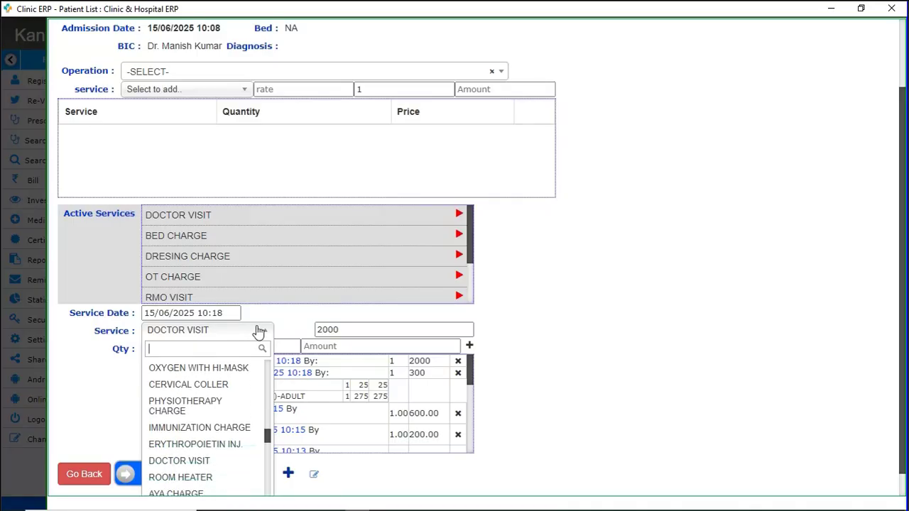
type("phy")
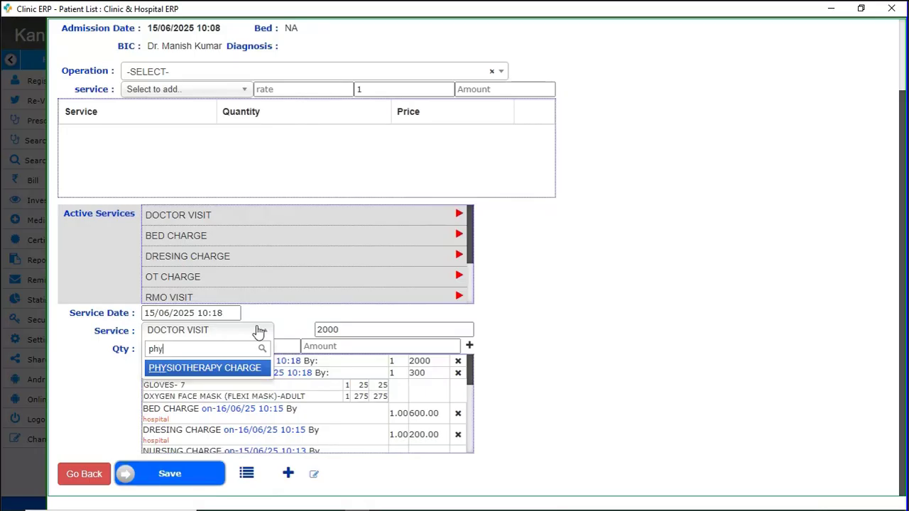
key("Return")
key("Tab")
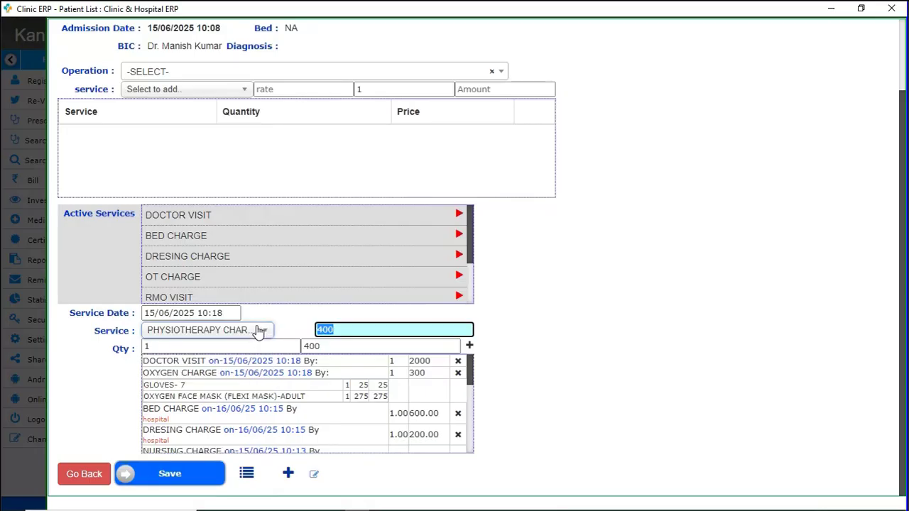
type("1500")
key("Tab")
key("Tab")
key("Return")
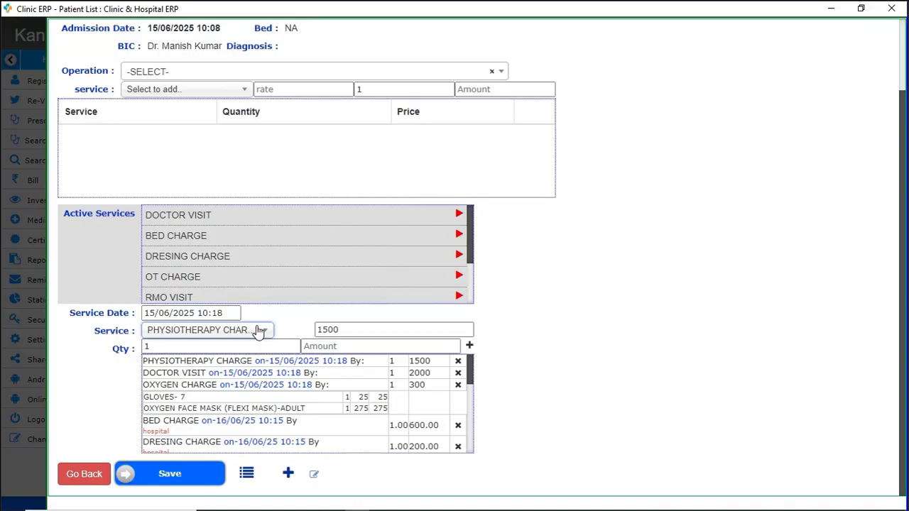
Add a NURSING CHARGE at 800 and save the new services.
left_click(260, 332)
type("nurs")
key("Return")
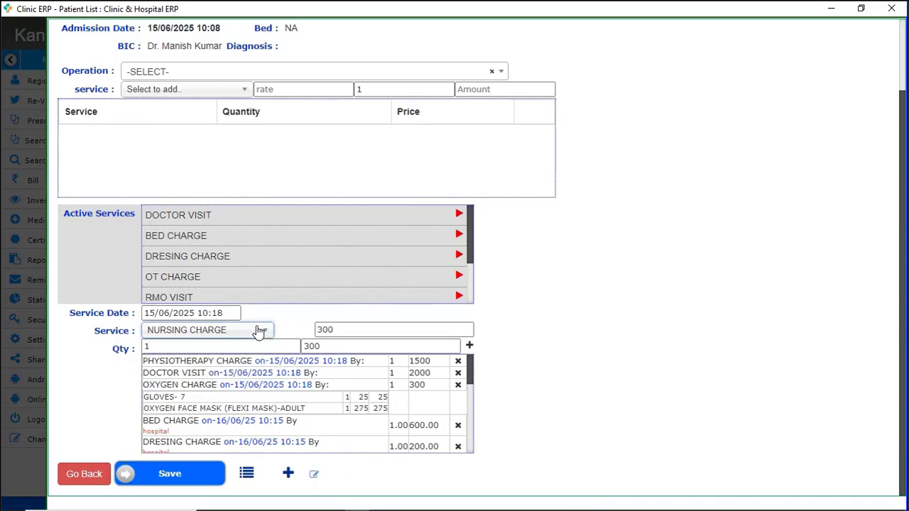
key("Tab")
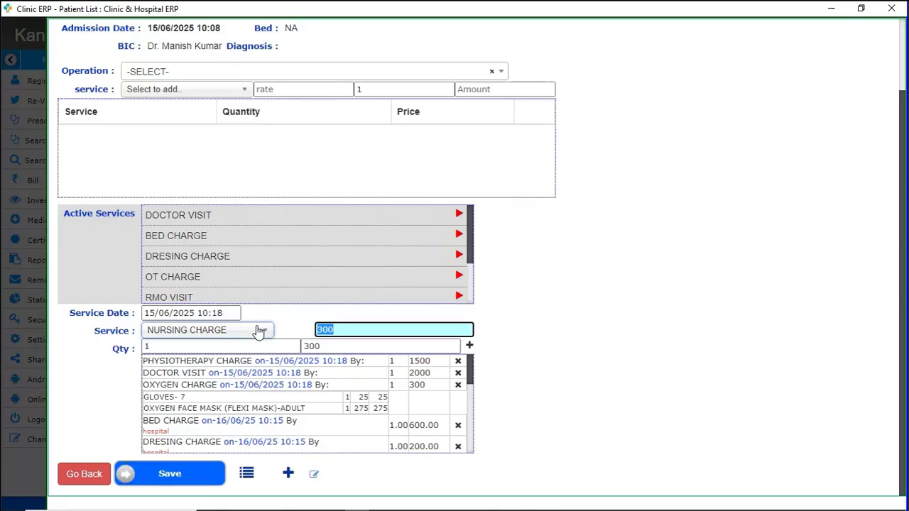
type("800")
key("Tab")
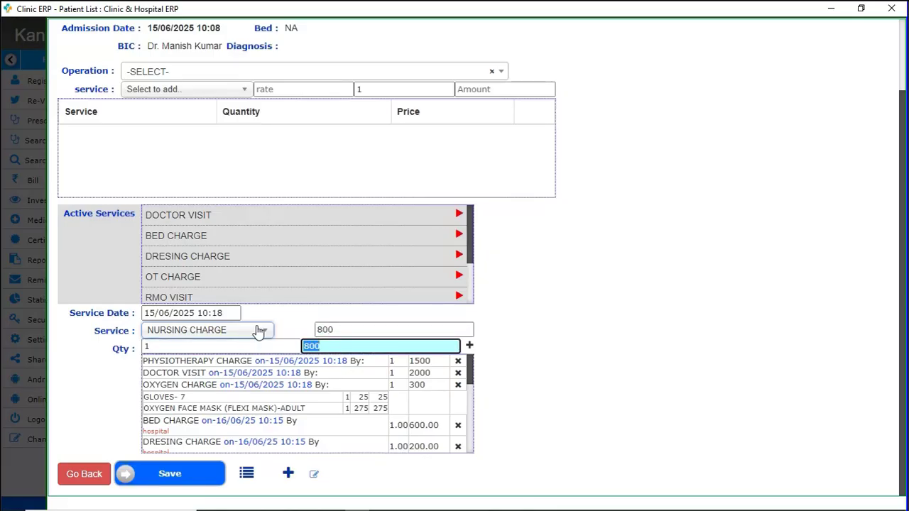
key("Return")
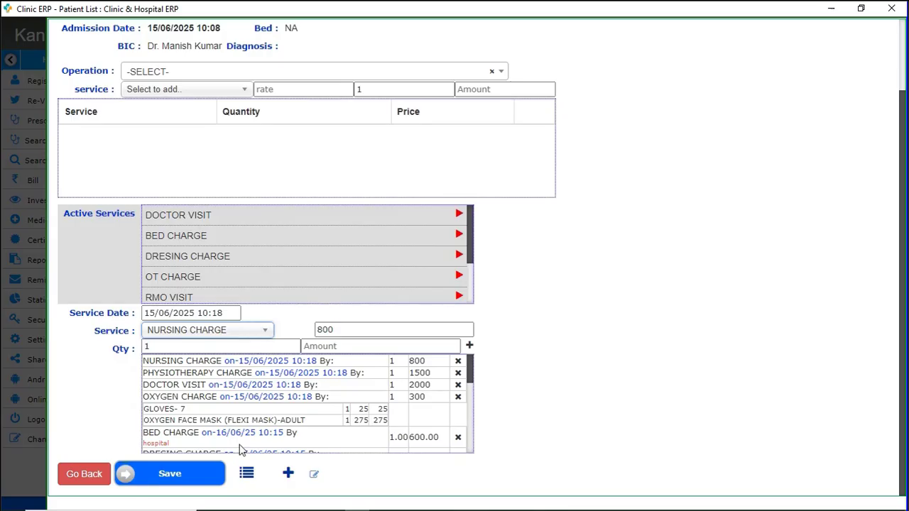
left_click(200, 480)
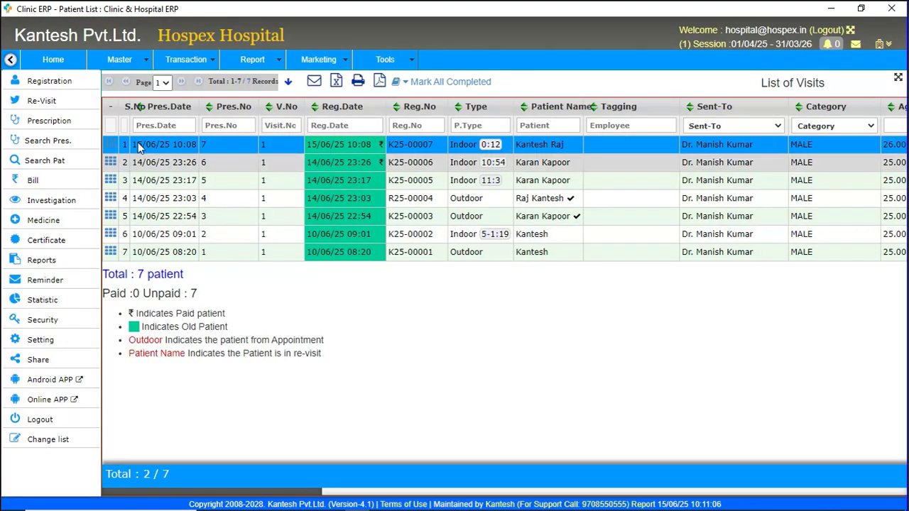
Open the newest visit's payment form and check the 20000 received and 1000 due.
left_click(110, 144)
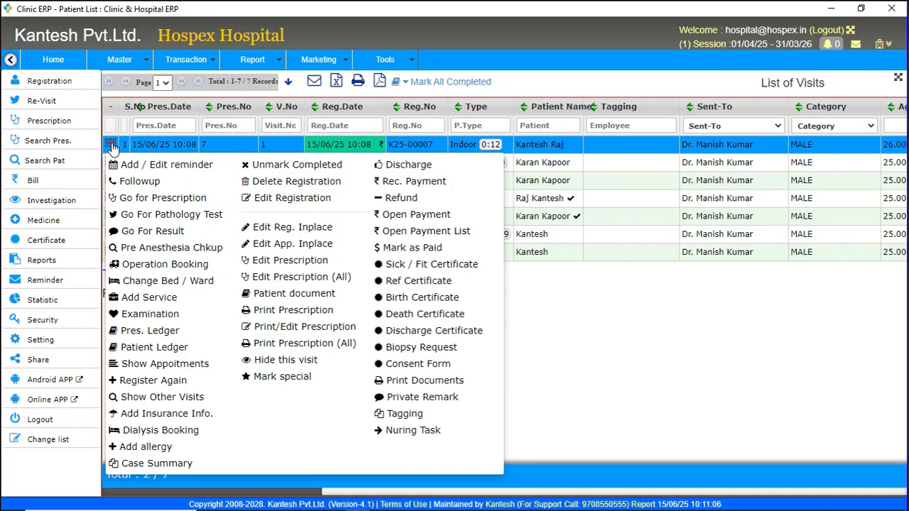
left_click(412, 183)
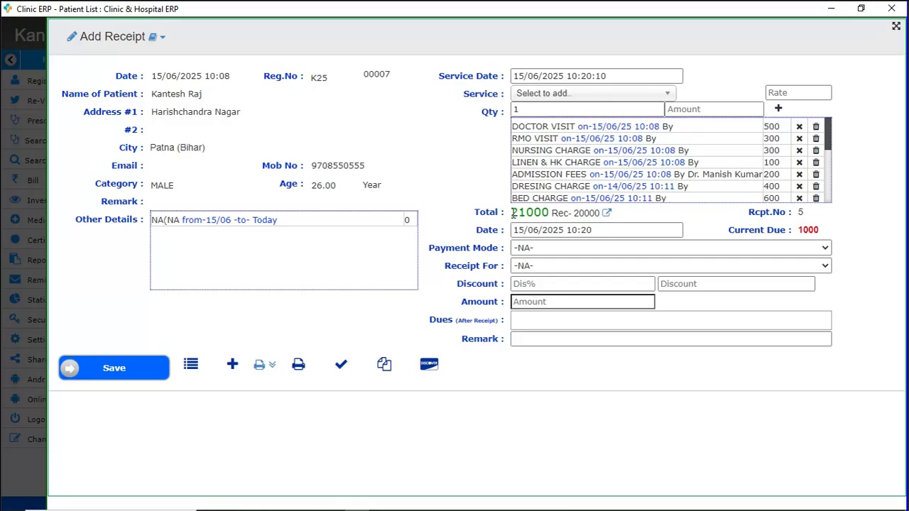
left_click_drag(511, 214, 601, 235)
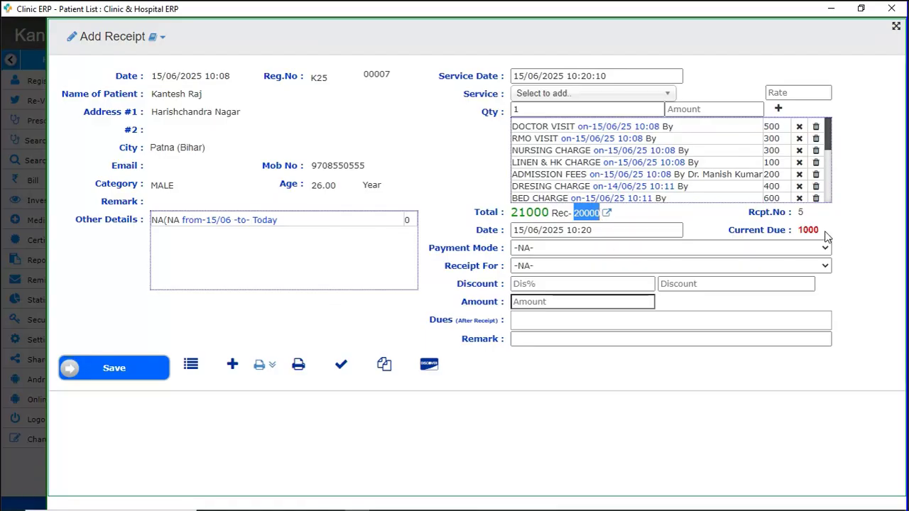
left_click_drag(822, 230, 799, 230)
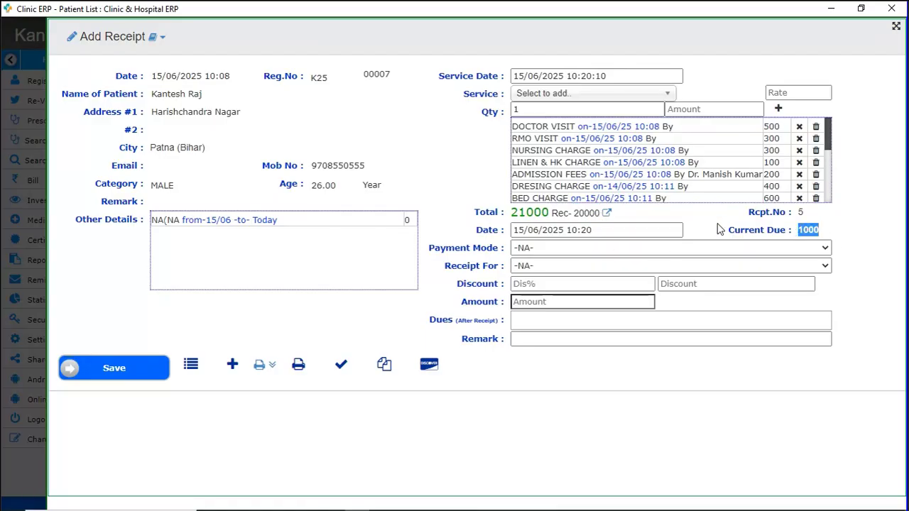
Save a 1000 Cash receipt for Hospital charges and close the receipt preview.
left_click(539, 251)
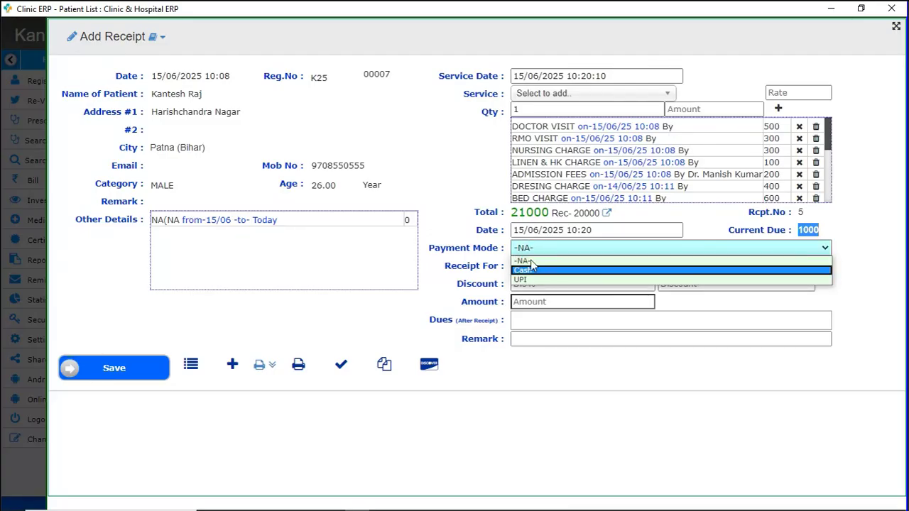
left_click(533, 270)
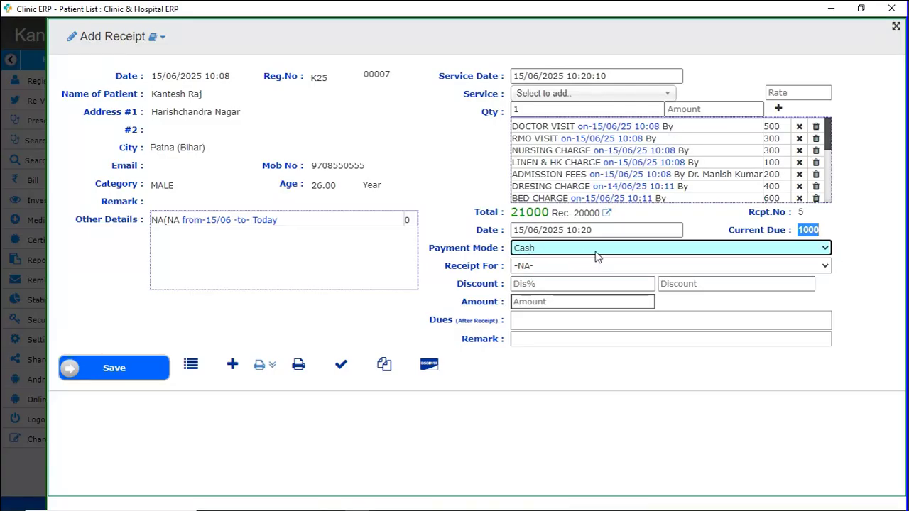
left_click(550, 267)
left_click(534, 289)
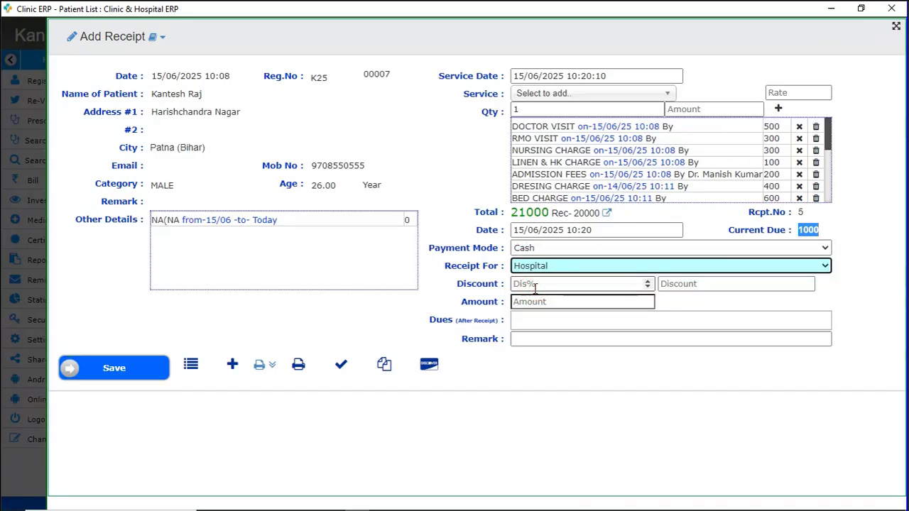
left_click(558, 284)
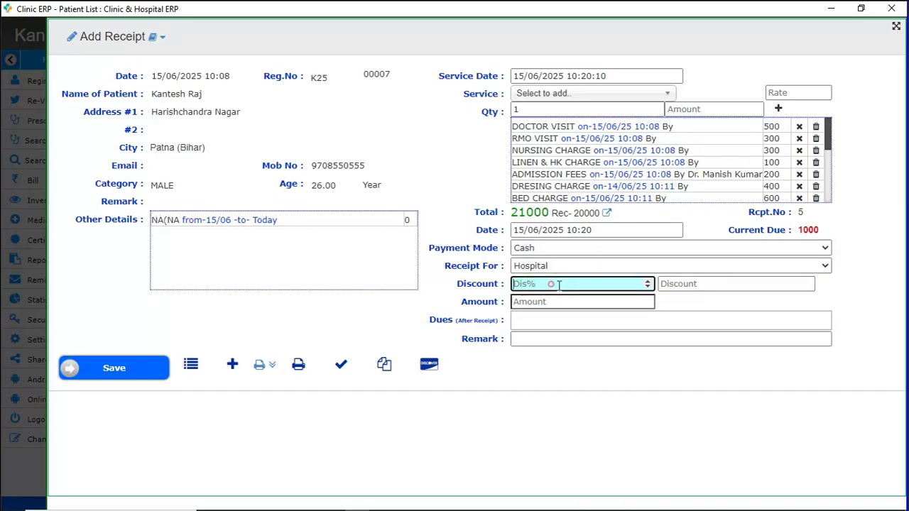
left_click(686, 284)
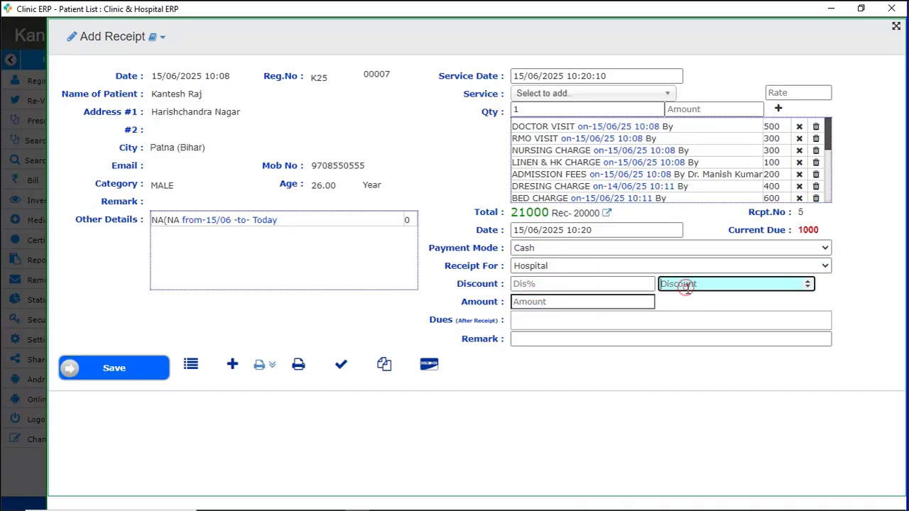
left_click(538, 302)
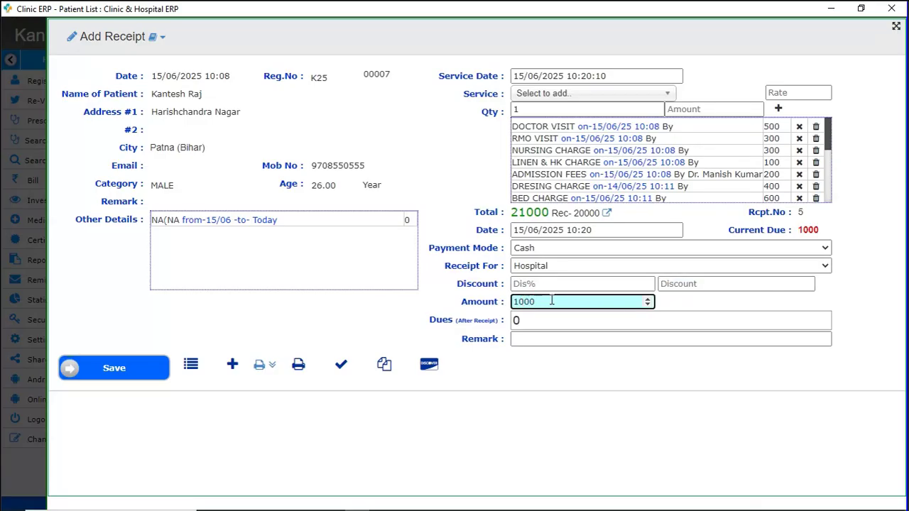
left_click(147, 367)
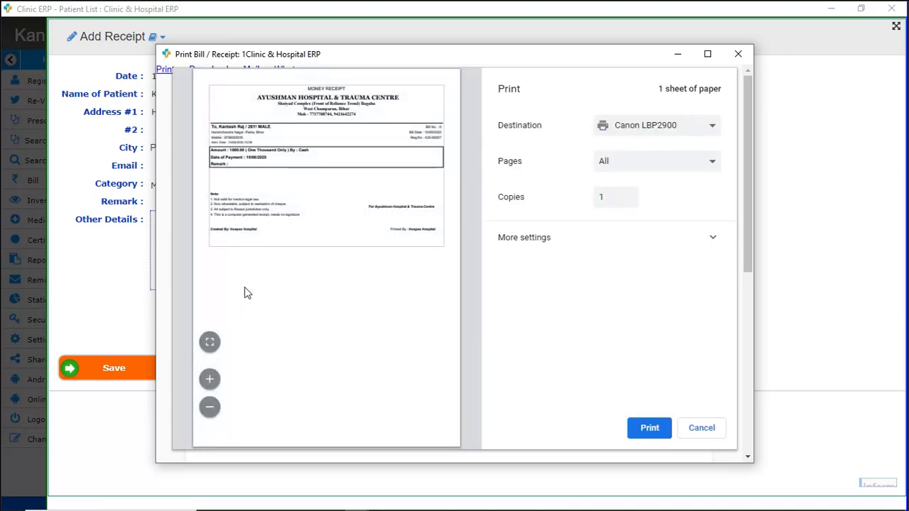
left_click(702, 428)
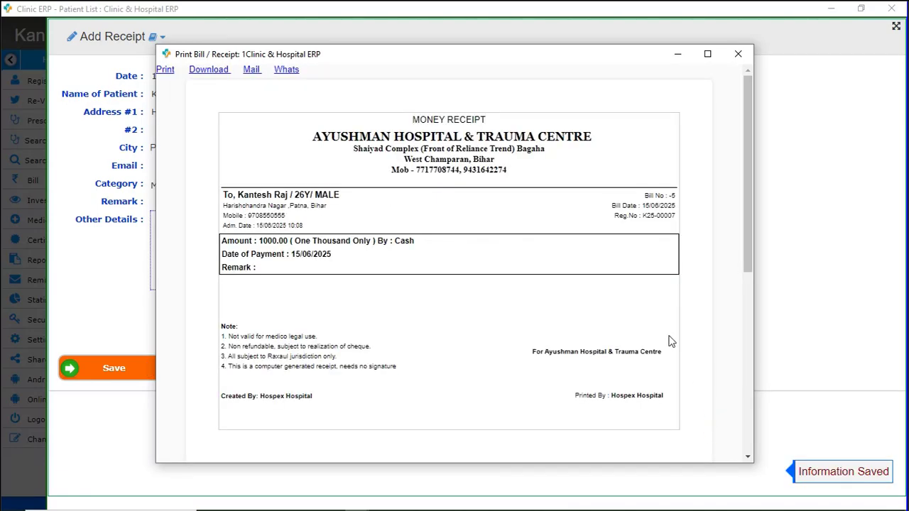
left_click(739, 54)
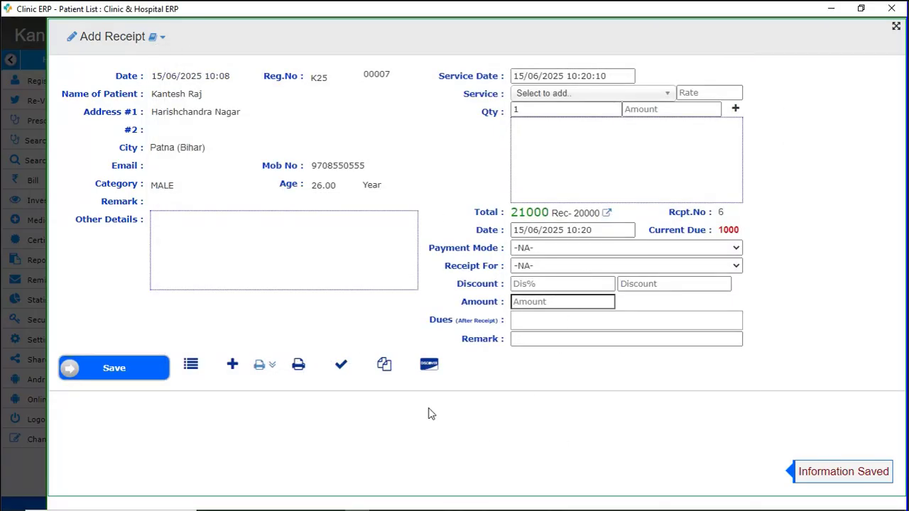
Create the patient's itemised bill with Print Bill and bring up its preview.
left_click(267, 366)
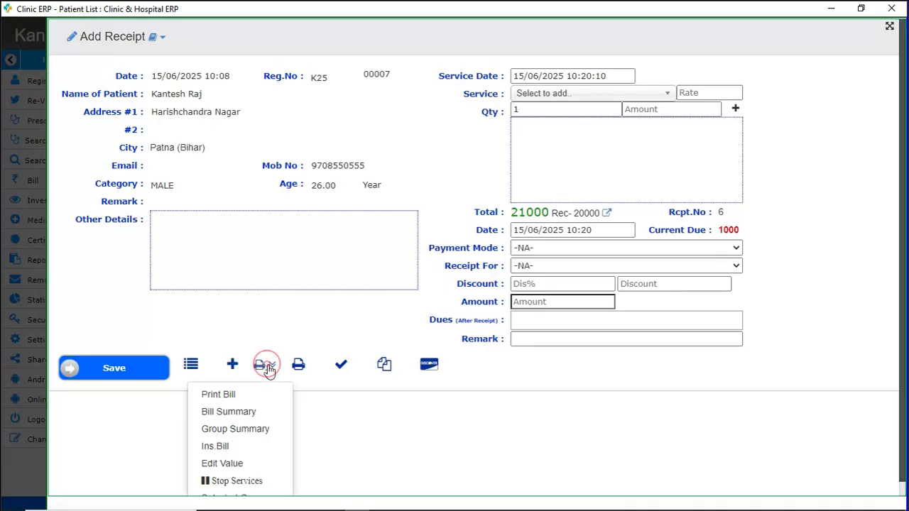
left_click(226, 397)
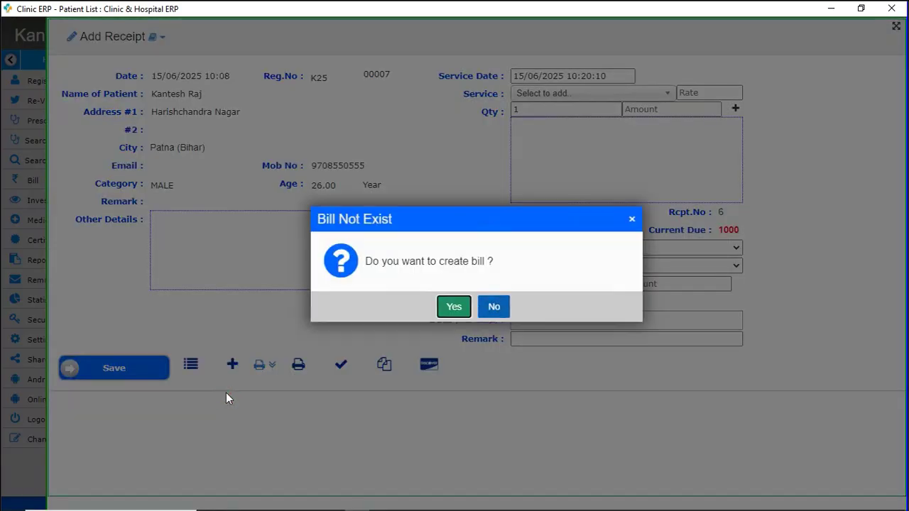
left_click(454, 307)
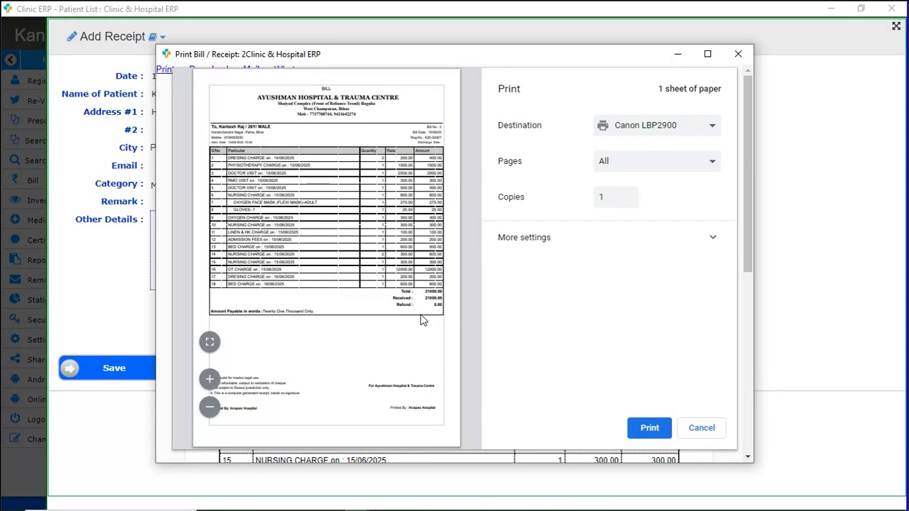
left_click(704, 426)
Review the bill's number, date and charges, then open Discharge for the visit.
left_click_drag(438, 120, 461, 123)
left_click_drag(647, 195, 677, 195)
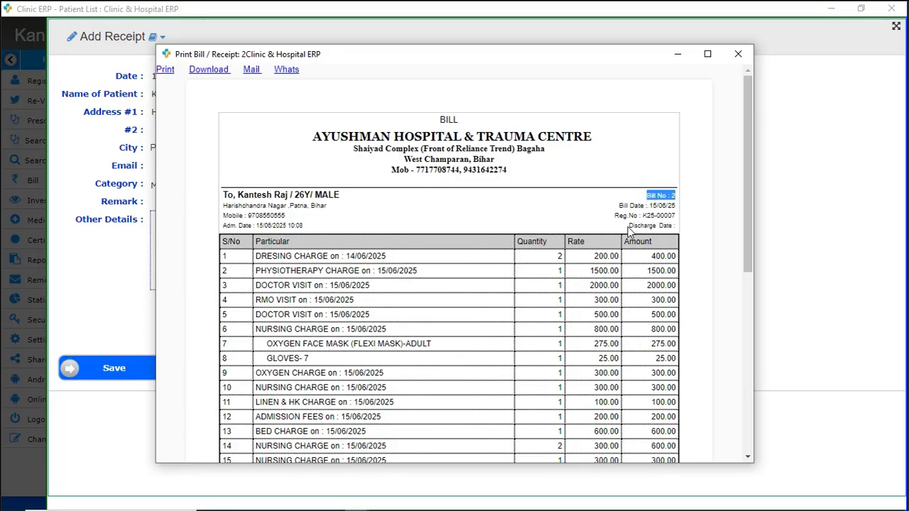
left_click_drag(626, 226, 675, 227)
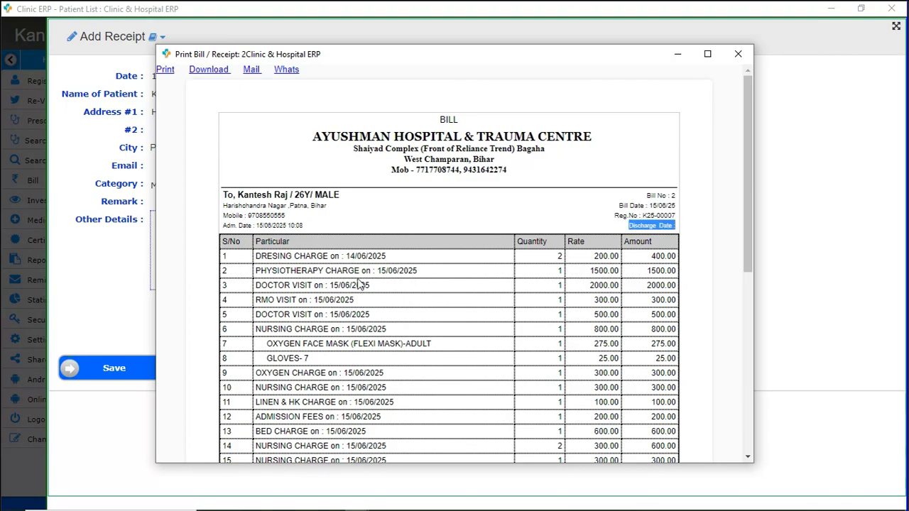
scroll(359, 279, "down", 5)
scroll(359, 278, "down", 4)
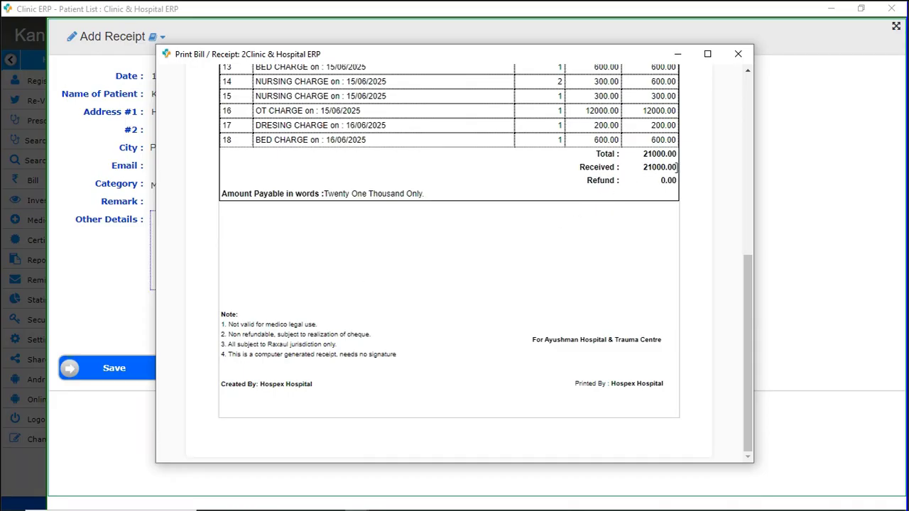
scroll(299, 284, "up", 10)
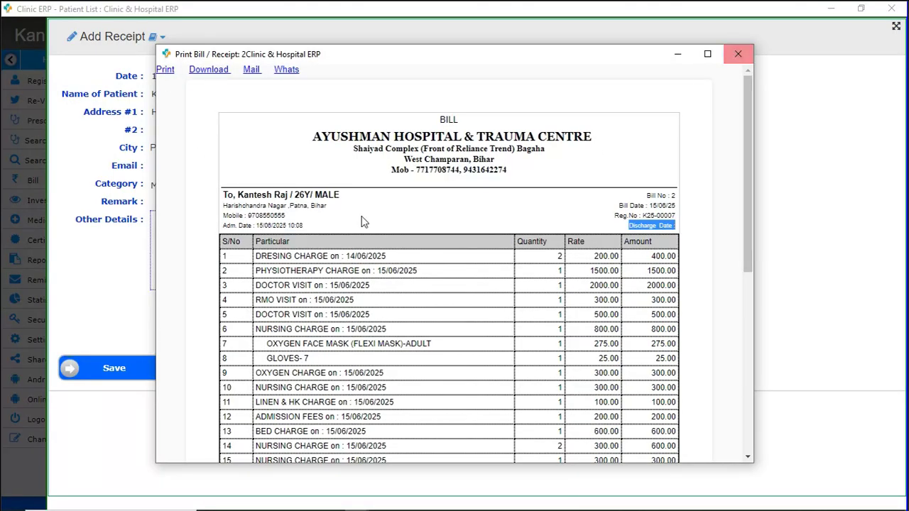
left_click(740, 55)
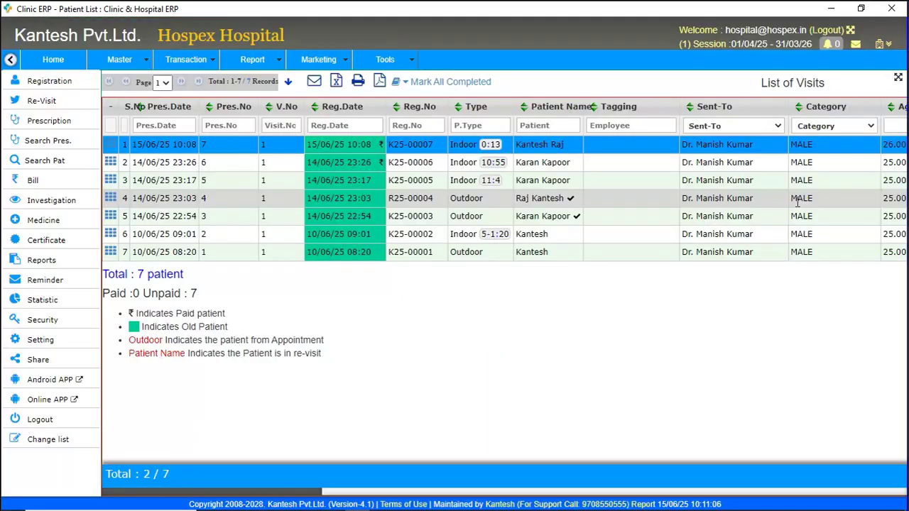
left_click(110, 144)
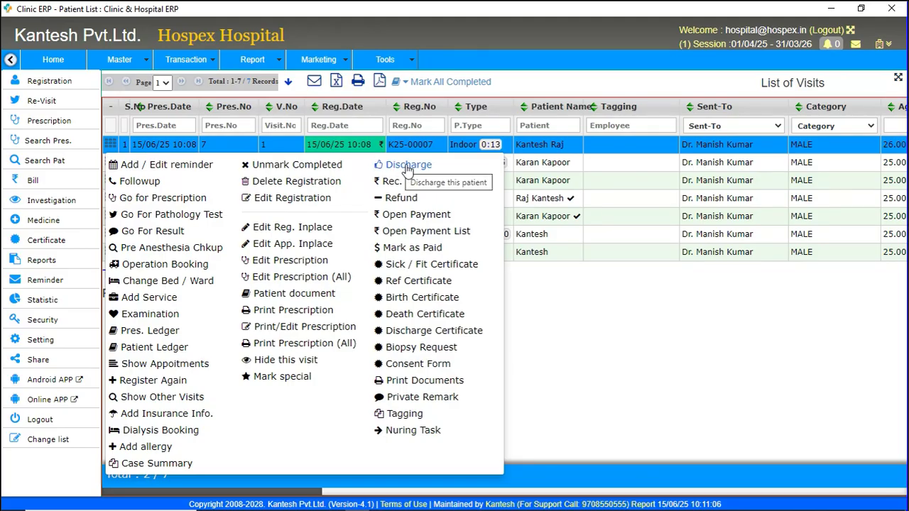
left_click(407, 169)
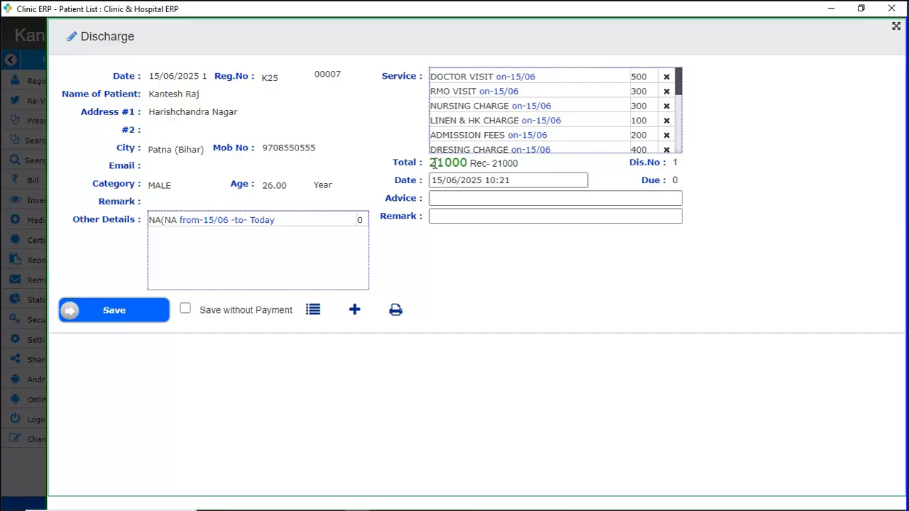
Verify the 21000 total and 21000 received, then save the discharge, leaving Advice and Remark blank.
double_click(432, 162)
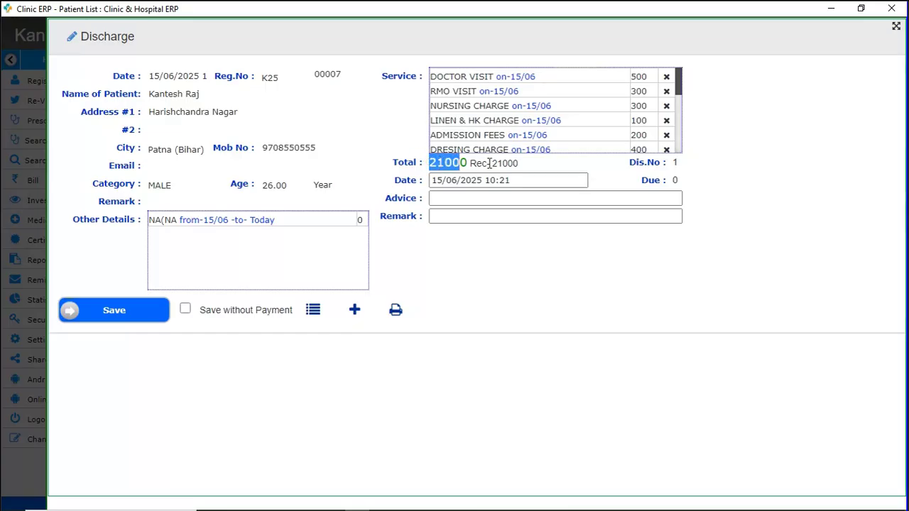
left_click(494, 164)
left_click_drag(494, 164, 535, 169)
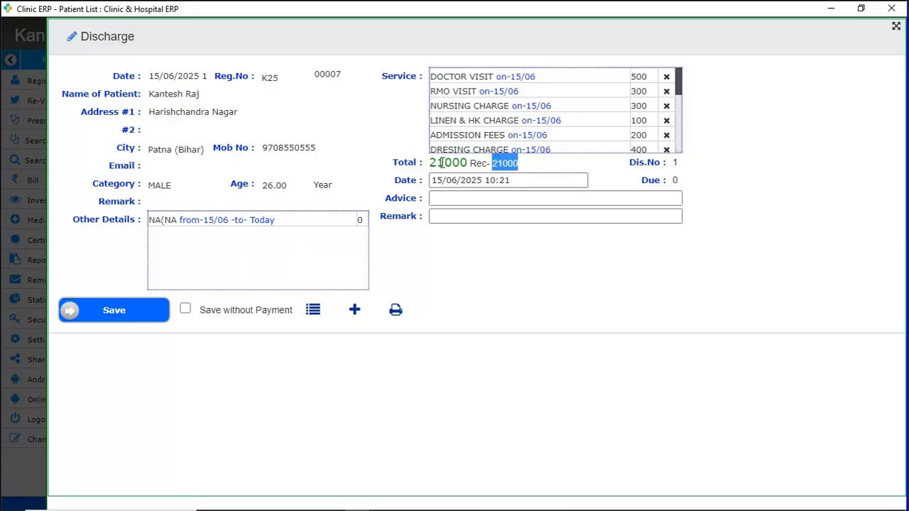
left_click_drag(432, 163, 517, 165)
scroll(589, 121, "down", 5)
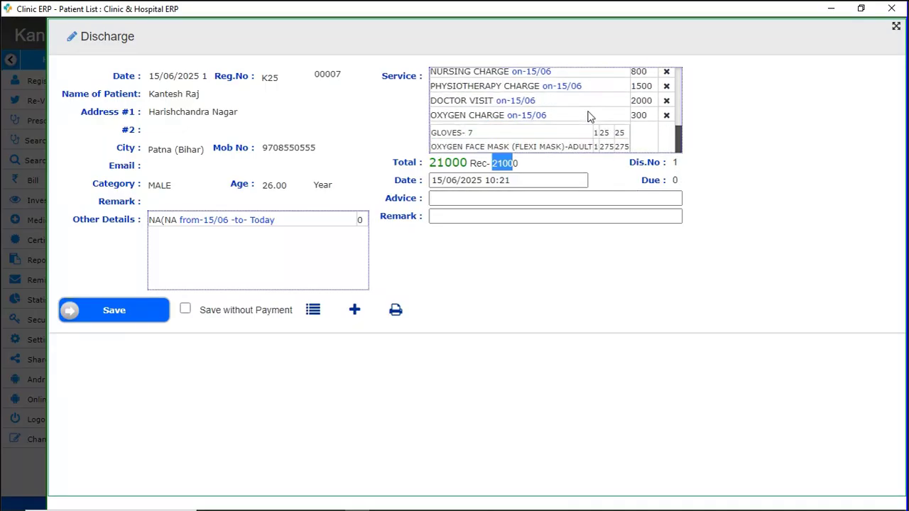
scroll(589, 115, "up", 5)
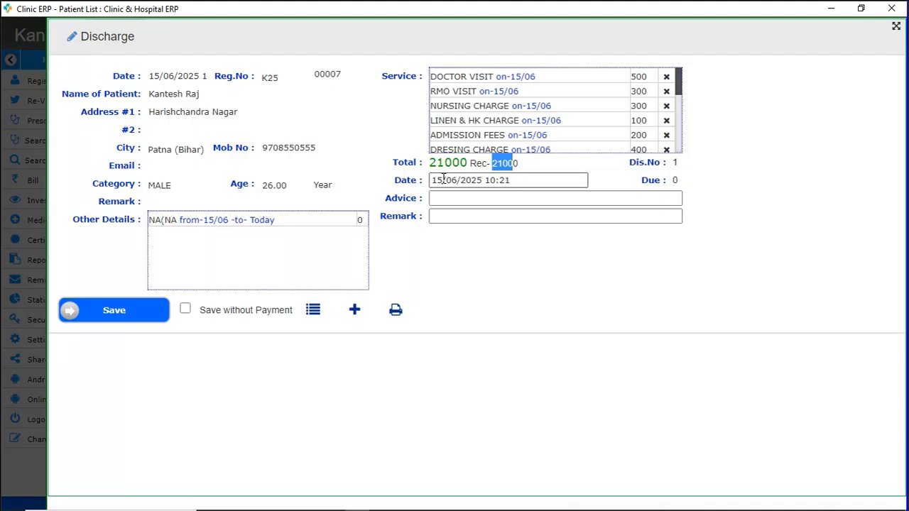
key("Tab")
key("Tab")
key("Tab")
left_click(113, 316)
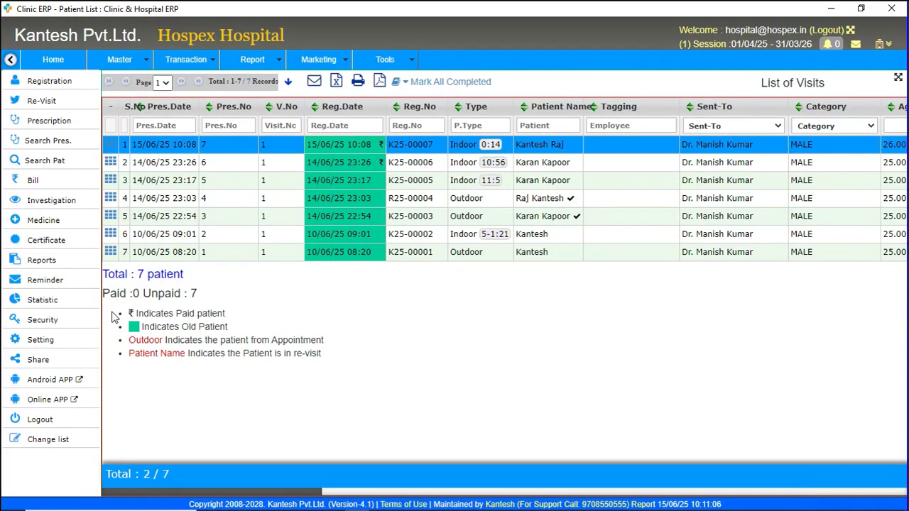
Open Rec. Payment for the visit and choose Print Bill to preview the 21000 final bill.
left_click(110, 143)
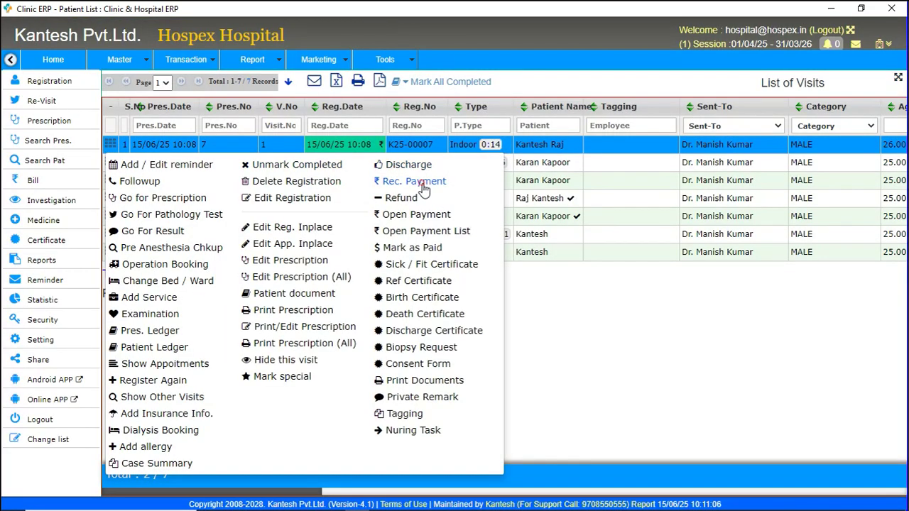
left_click(421, 183)
left_click(265, 365)
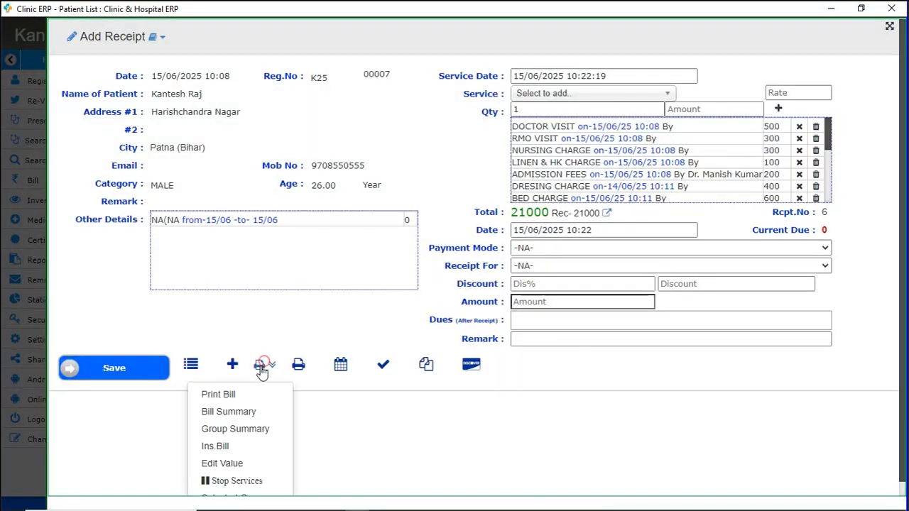
left_click(237, 392)
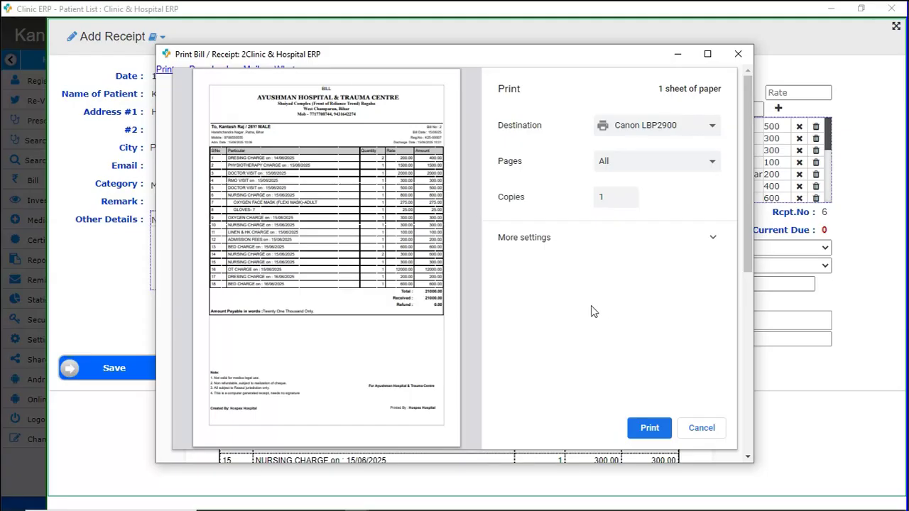
Check the bill header shows discharge date 15/06/2025 10:21, then close the bill and receipt form.
left_click(702, 428)
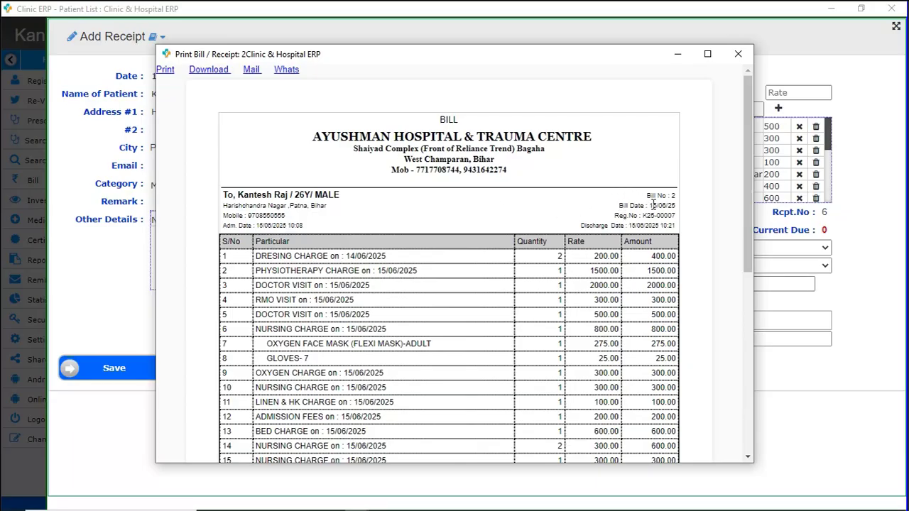
left_click_drag(652, 205, 530, 227)
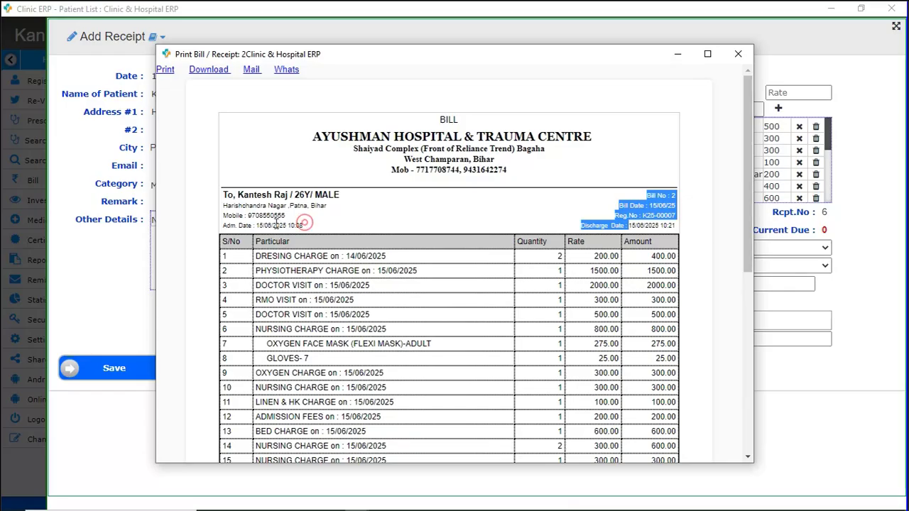
left_click(642, 229)
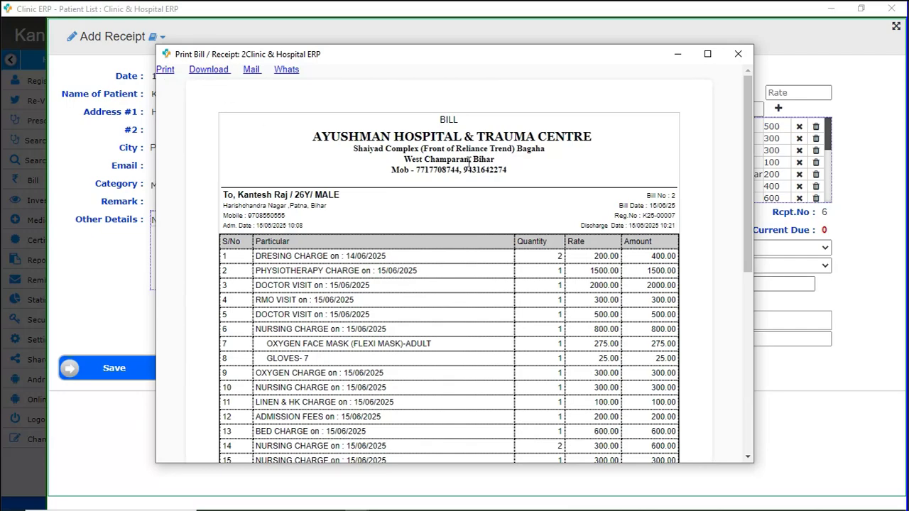
left_click(738, 54)
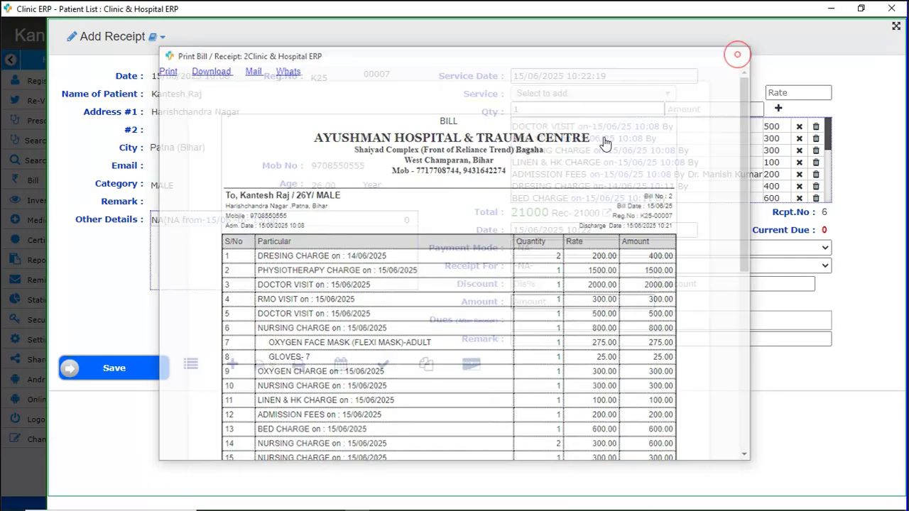
left_click(706, 448)
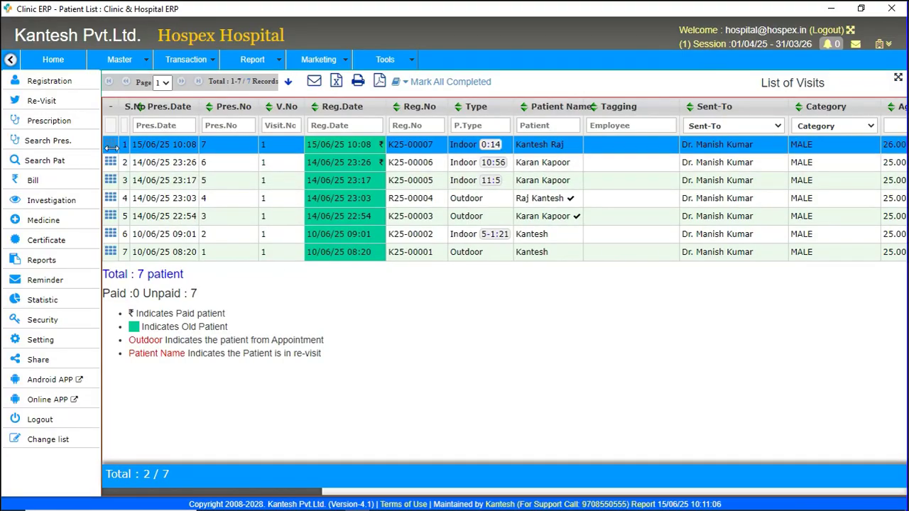
Open a Discharge Certificate for the visit and add CHOLELITHIASIS WTH EPIGASTRIC HERNIA as diagnosis.
left_click(111, 146)
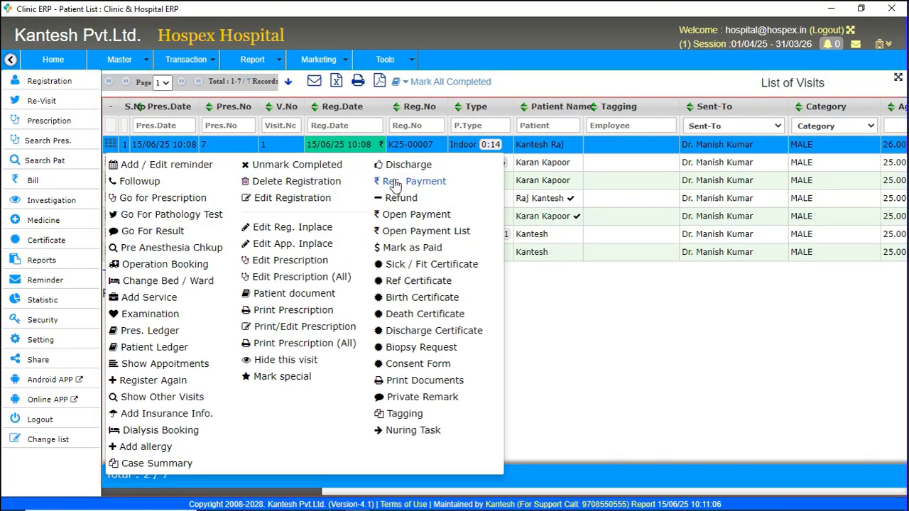
left_click(435, 331)
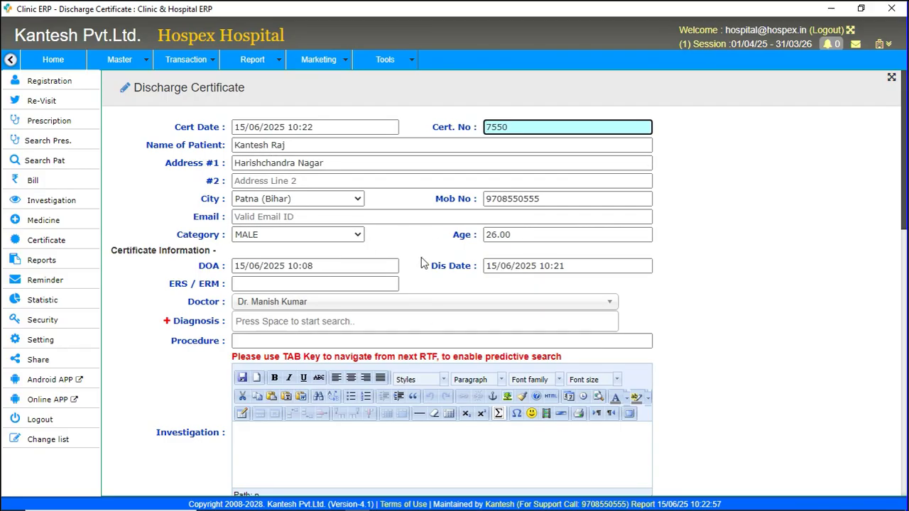
left_click(261, 324)
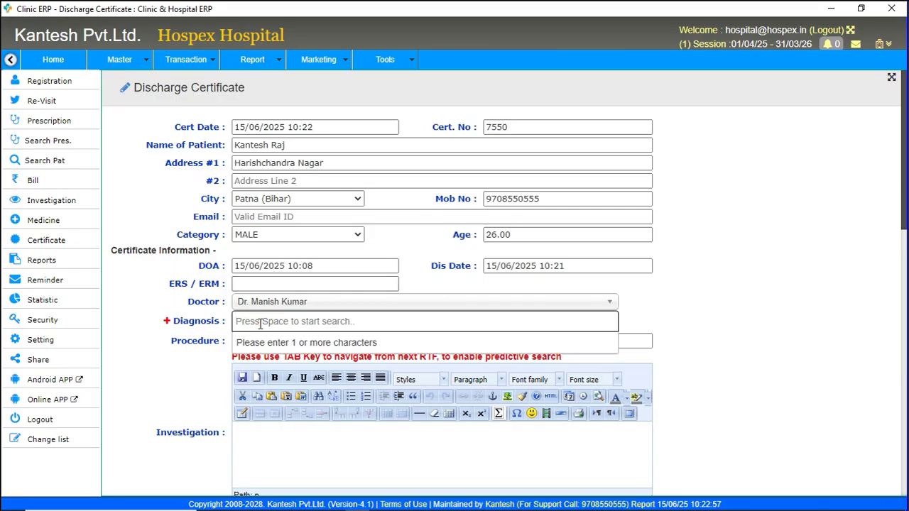
type("a")
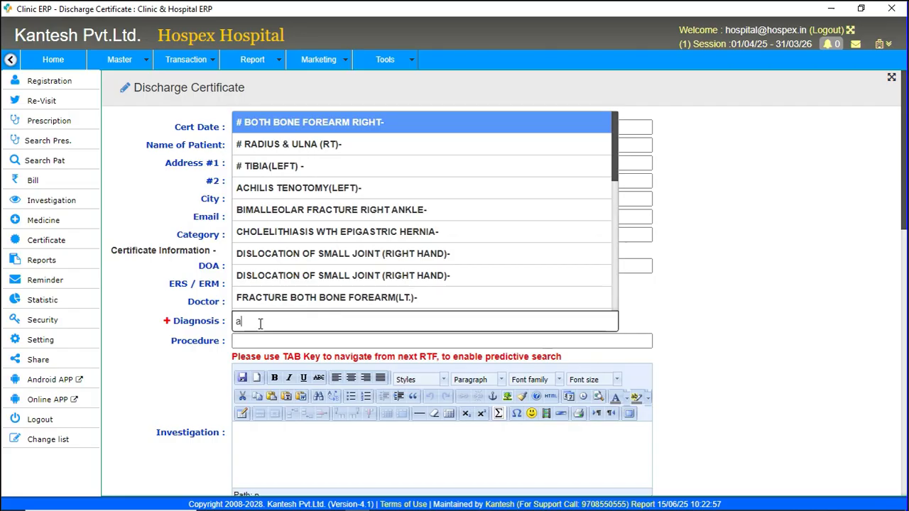
key("Down")
key("Down")
key("Down")
key("Down")
key("Down")
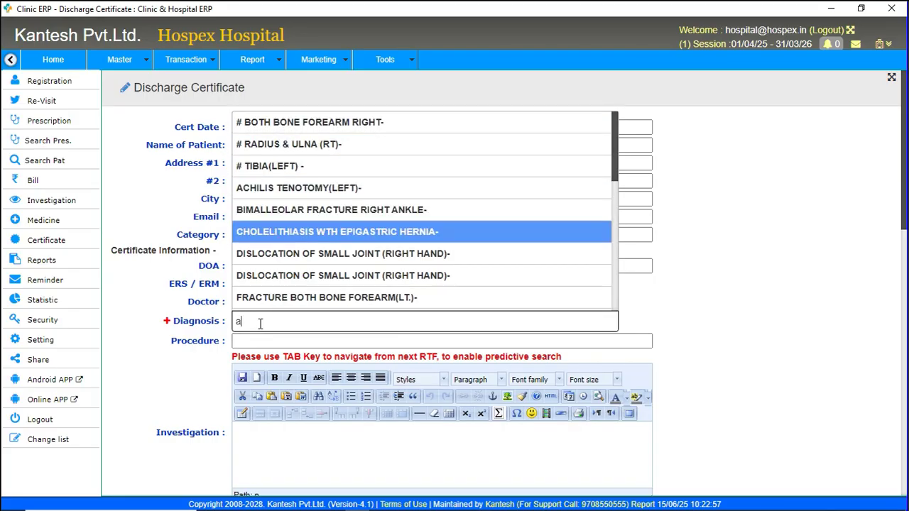
key("Return")
Add REDO AVR(TISSUE VALVE) 16 TH POD,ARD,HYPOTHYROIDI as the second diagnosis.
left_click(261, 329)
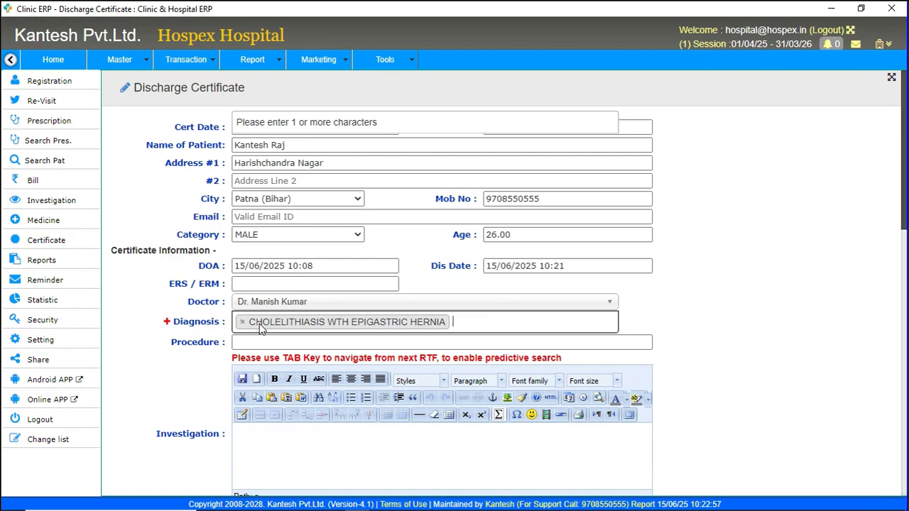
type("a")
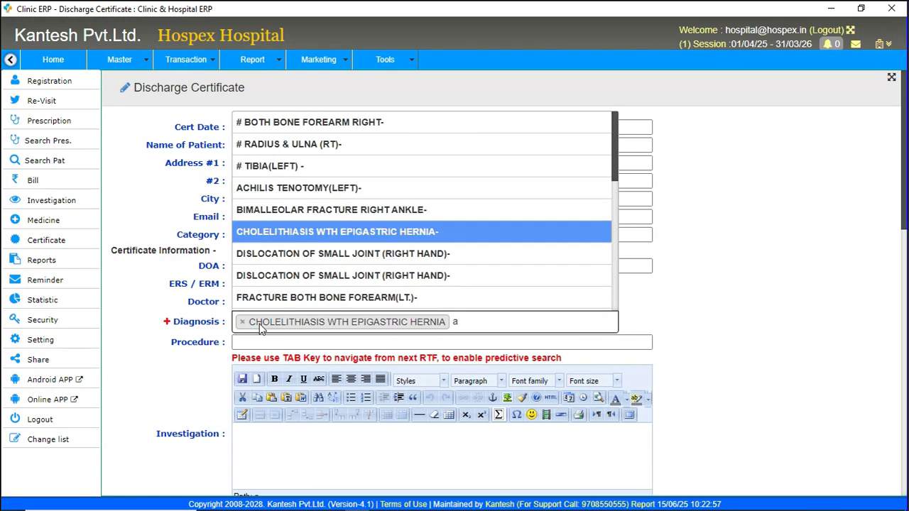
key("Down")
key("Down")
key("Down")
key("Down")
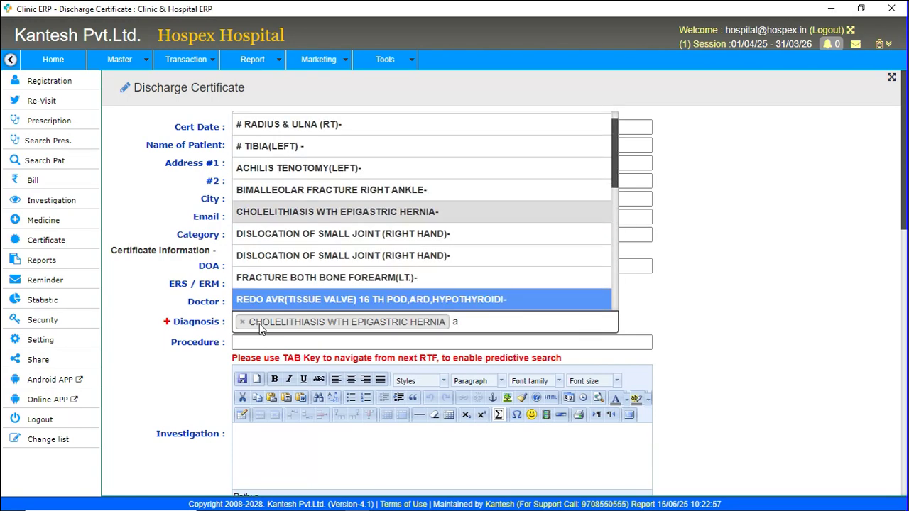
key("Return")
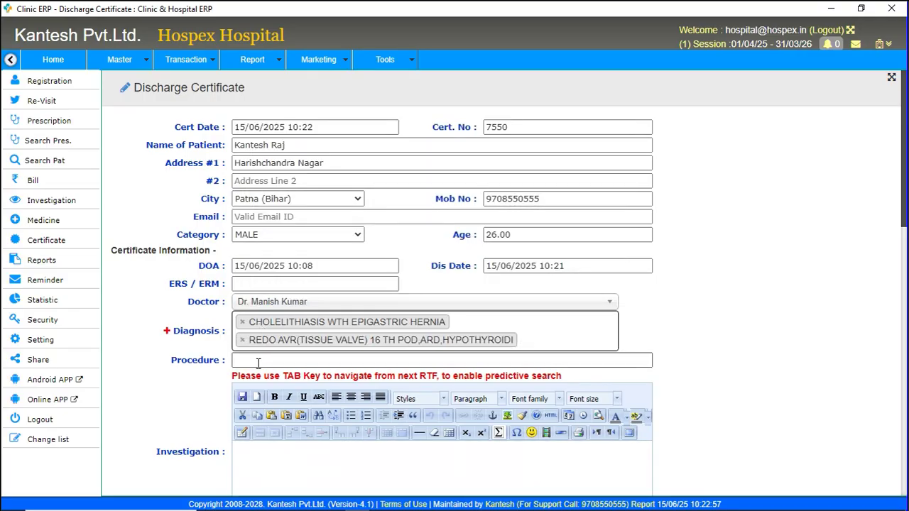
left_click(258, 360)
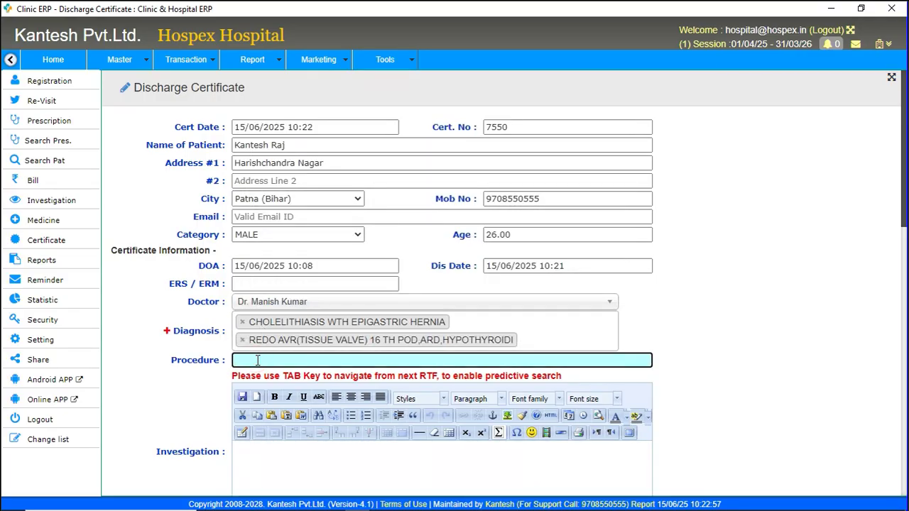
Enter 'P' as the procedure, 'Investigation Secion' as investigation, and 'Treatment Given' as treatment.
type("Procedure")
key("Tab")
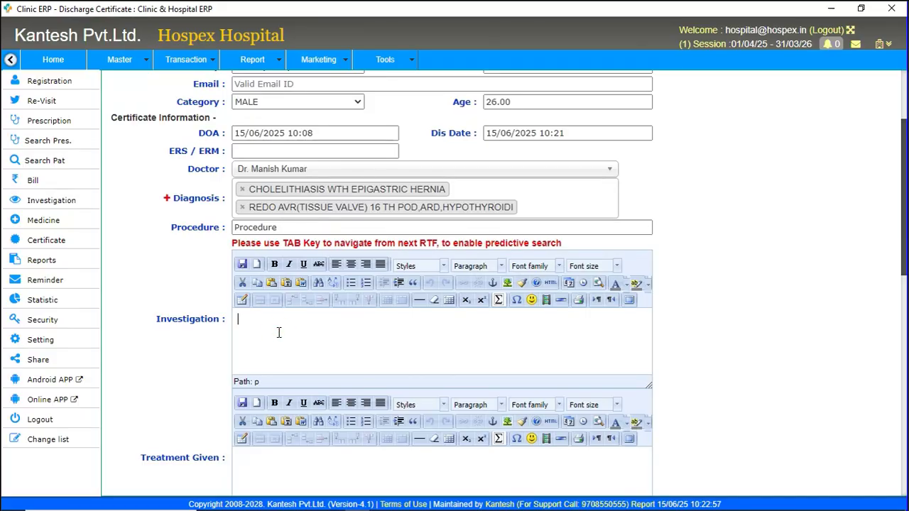
type("Investigation Sec")
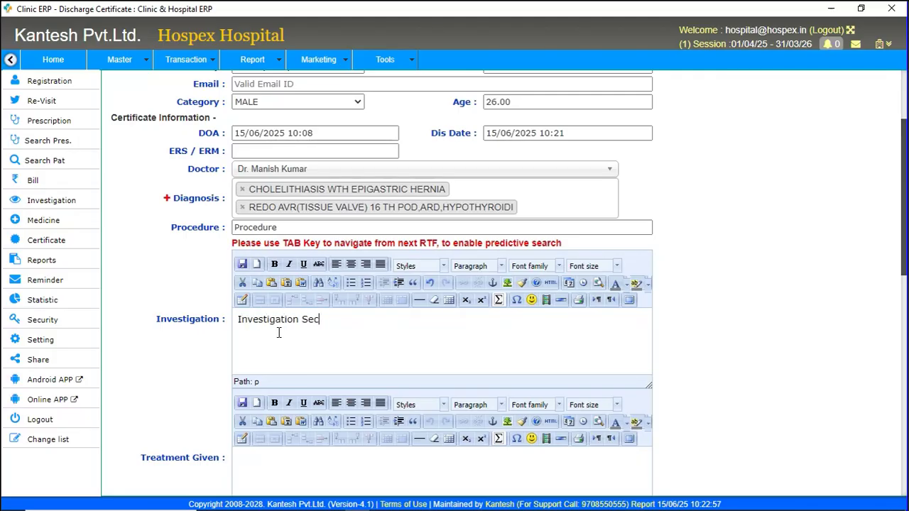
type("ion")
left_click(250, 455)
scroll(253, 458, "down", 3)
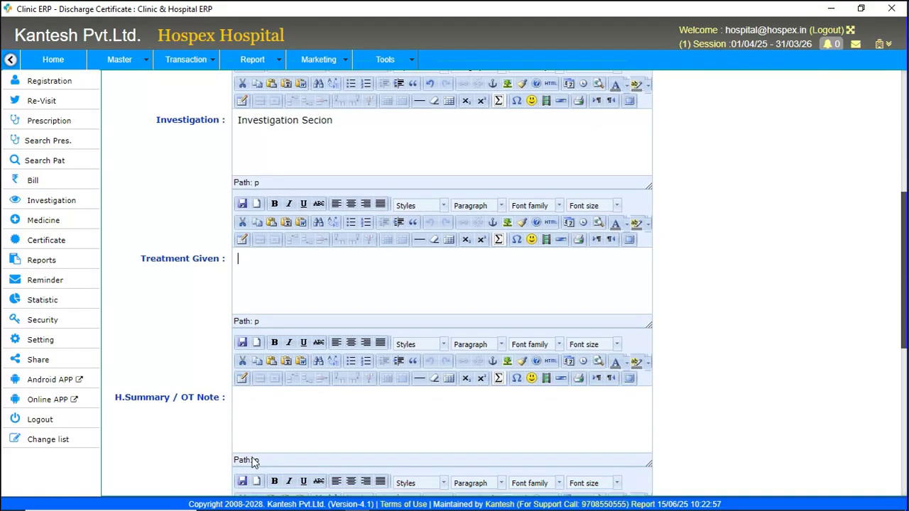
type("Treatment Given")
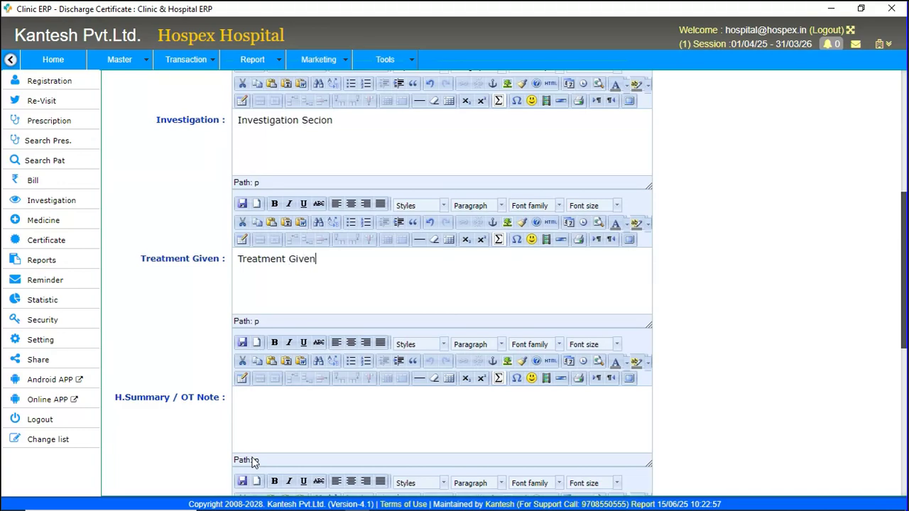
Fill the OT note ('Ot Note Se'), clinical findings ('Clinical Finding') and advice sections with sample text.
left_click(306, 416)
type("Ot Note Section")
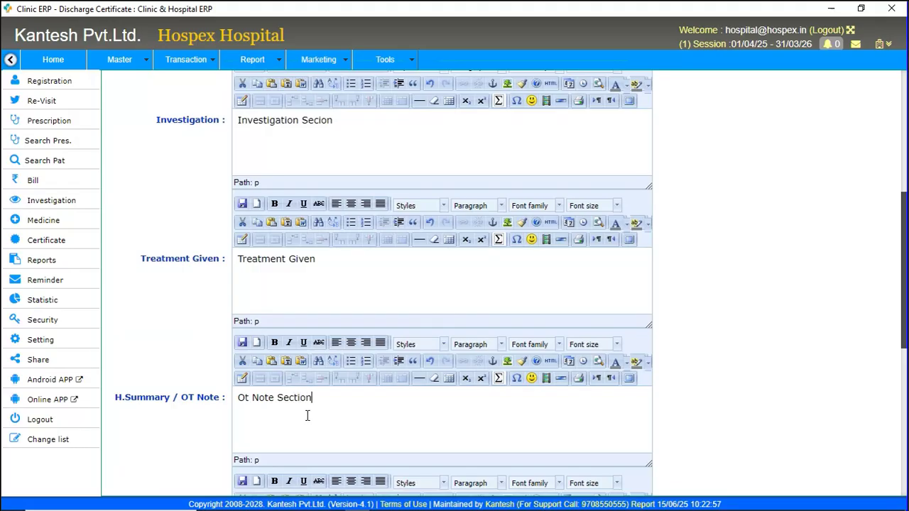
scroll(308, 415, "down", 3)
left_click(288, 348)
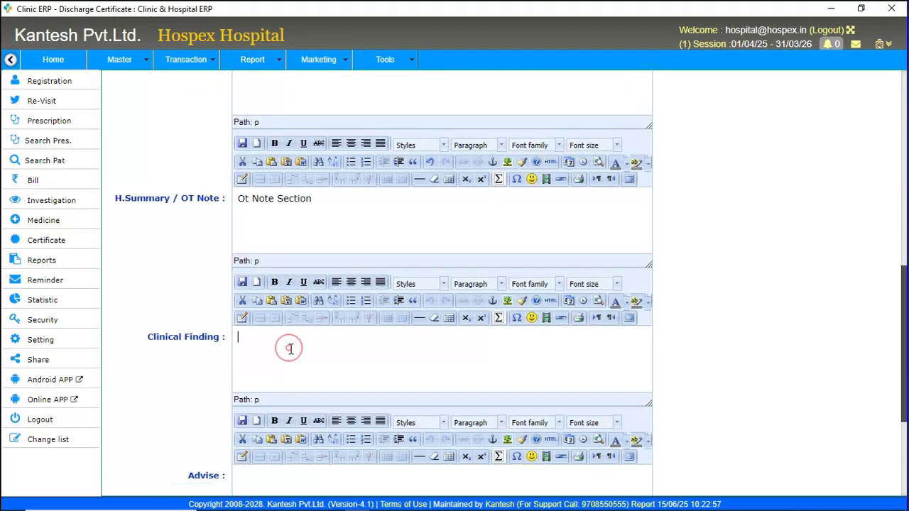
type("Clinical Findings")
scroll(290, 349, "down", 3)
left_click(262, 284)
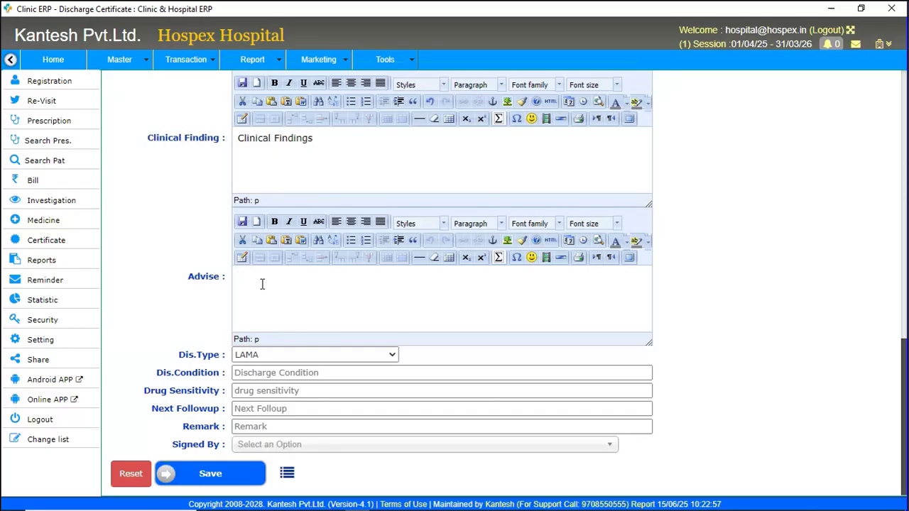
type("Advi")
type("se 3")
Set the discharge type to DOR and the discharge condition to Healthy.
left_click(275, 356)
left_click(259, 378)
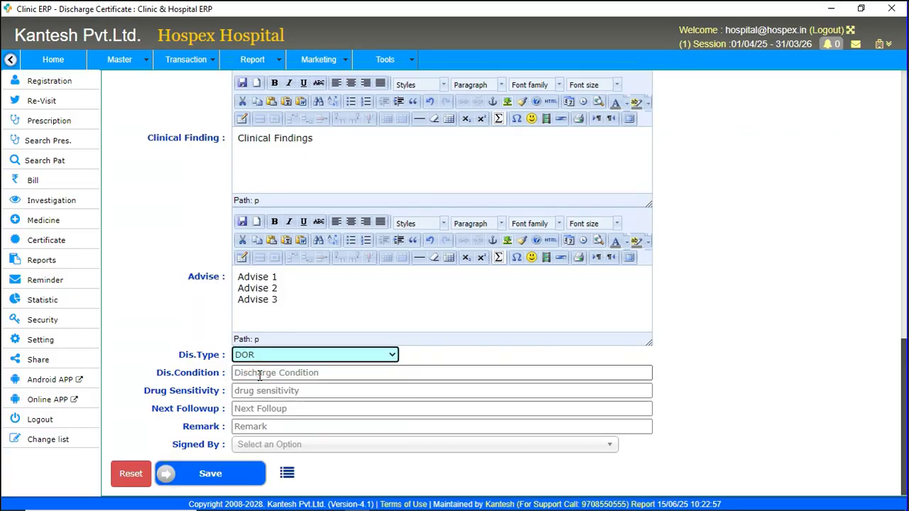
left_click(265, 361)
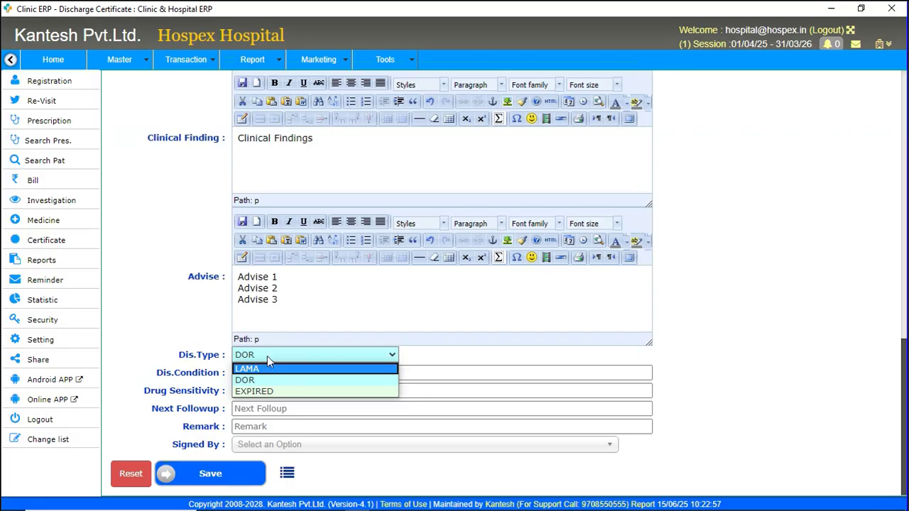
left_click(267, 356)
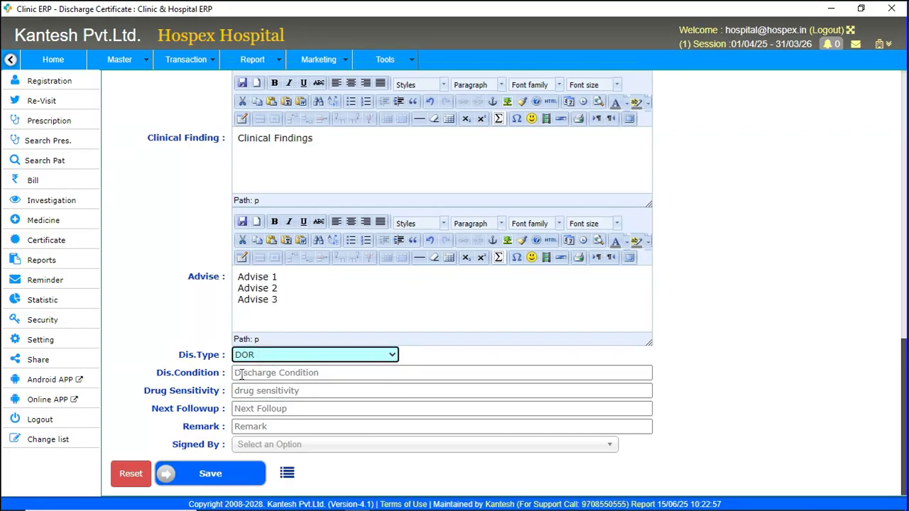
left_click(242, 375)
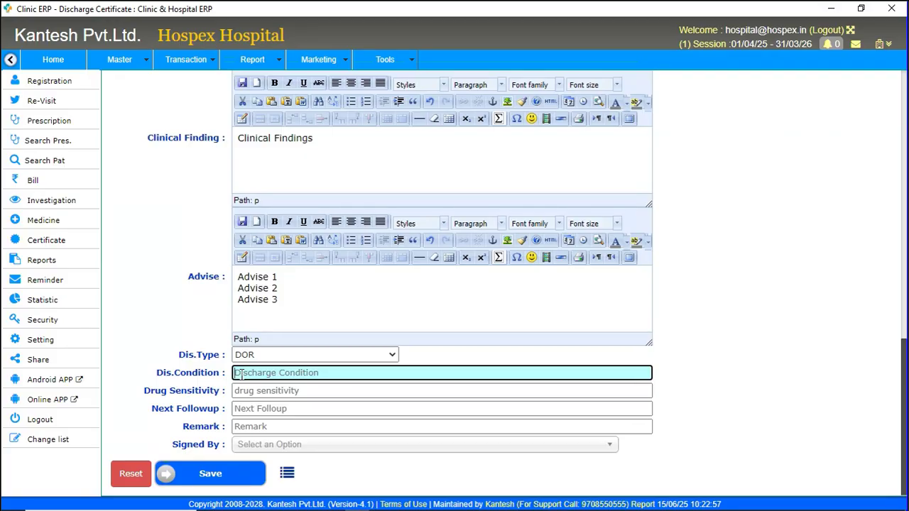
type("Healthy")
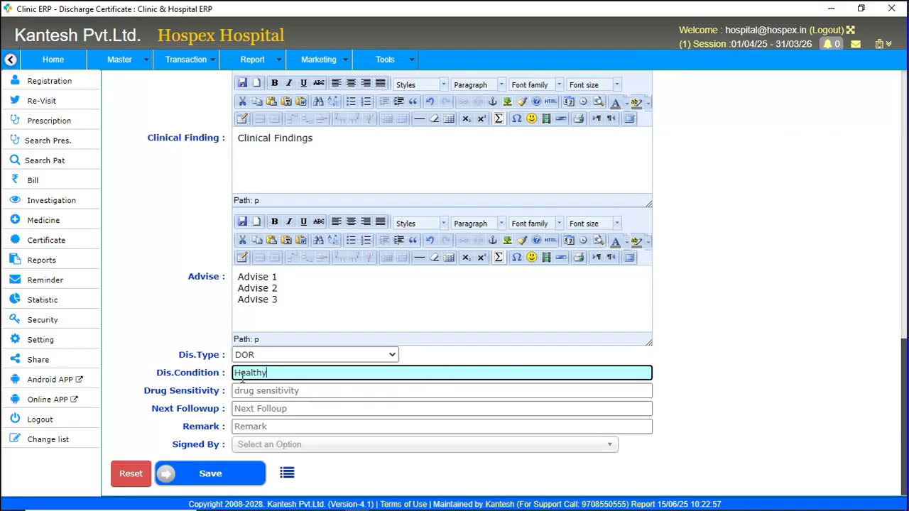
Skip drug sensitivity, follow-up and remark, and select the attending doctor in Signed By.
left_click(244, 391)
left_click(247, 408)
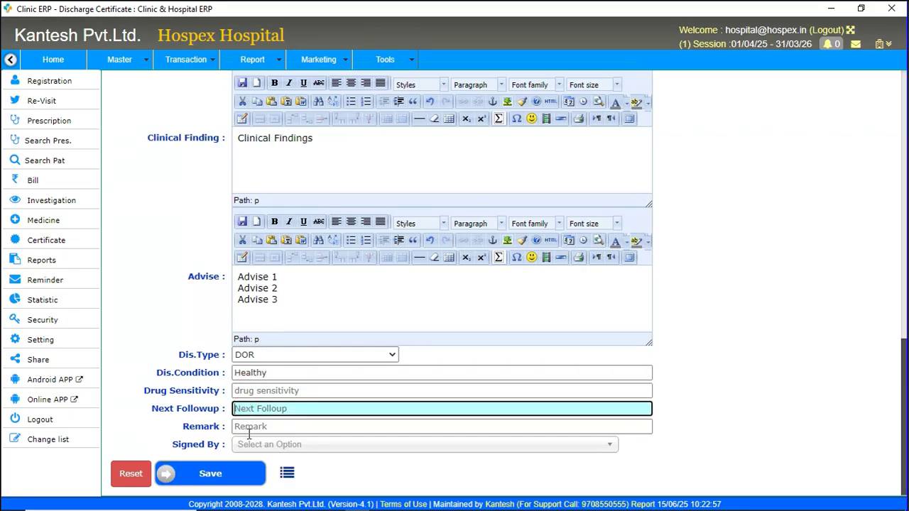
left_click(248, 427)
left_click(252, 445)
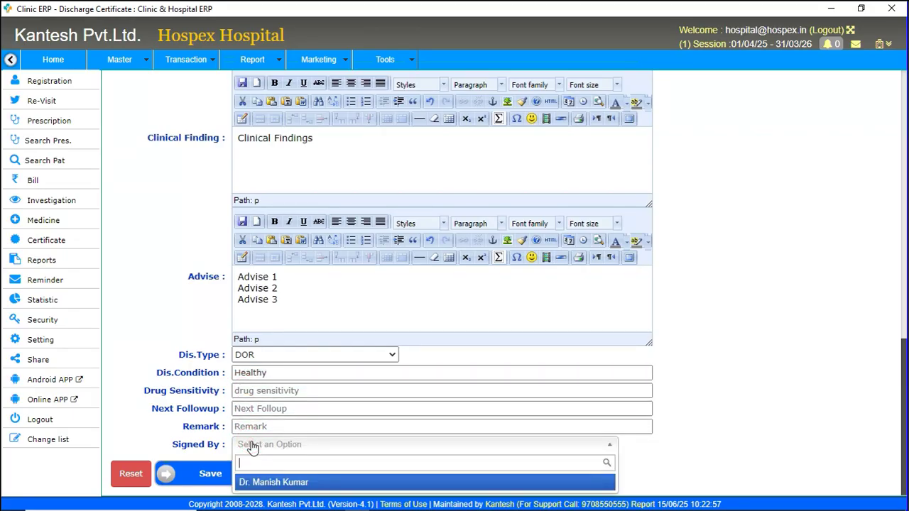
left_click(266, 483)
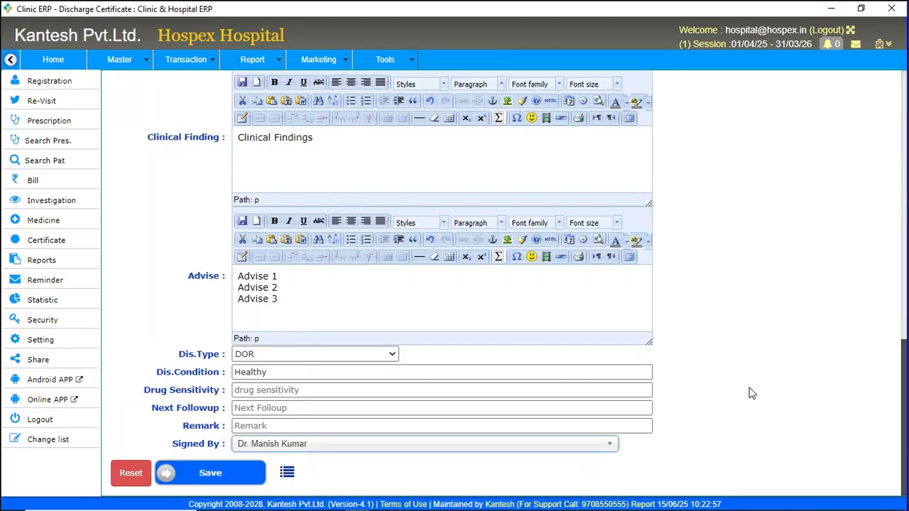
Save discharge certificate no. 7550.
left_click(210, 474)
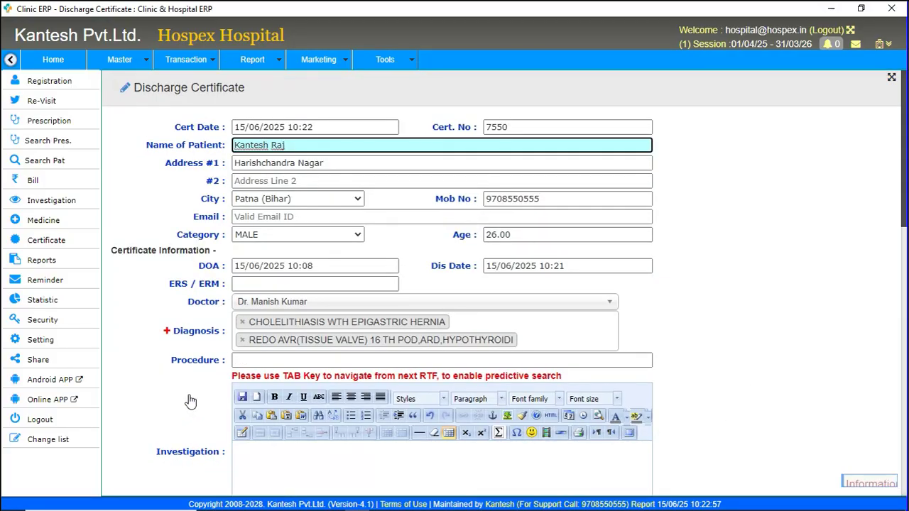
scroll(191, 398, "down", 10)
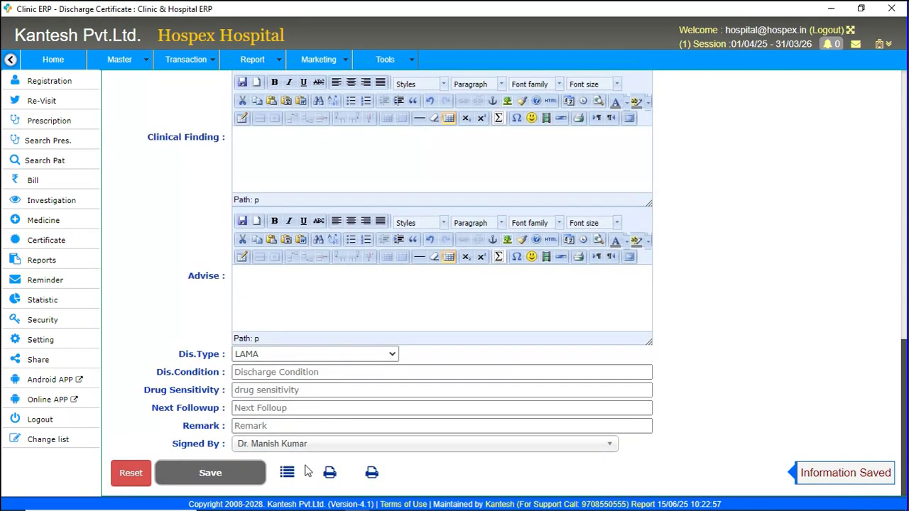